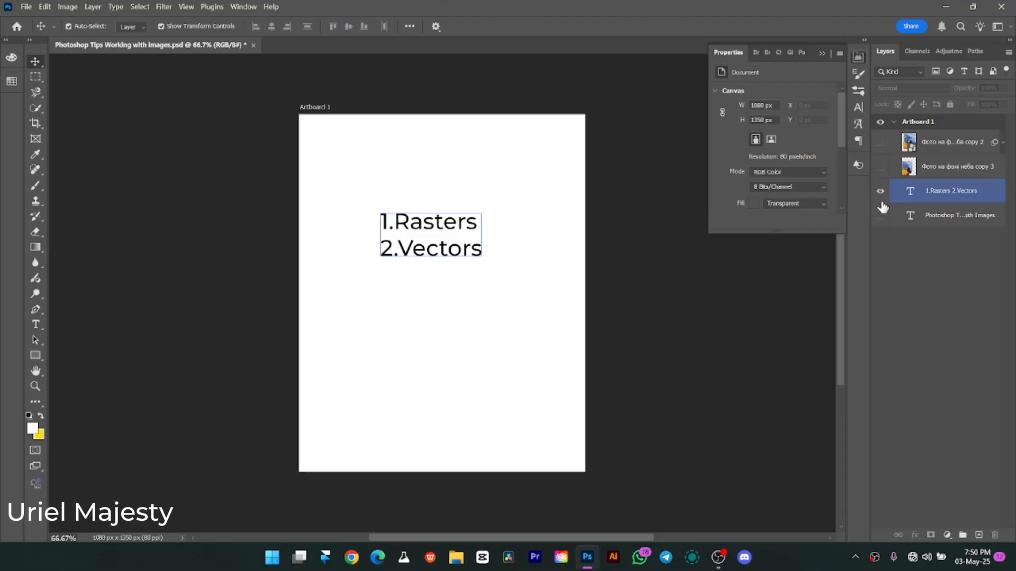
# Hide the "1.Rasters 2.Vectors" text layer, then show and select the embedded smart object photo layer.
pyautogui.click(881, 193)
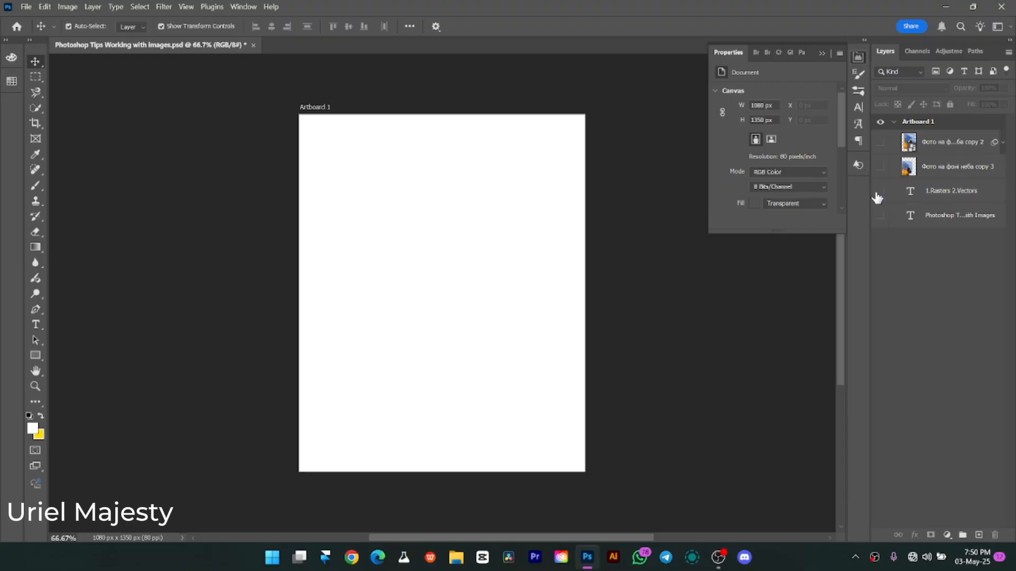
pyautogui.click(880, 142)
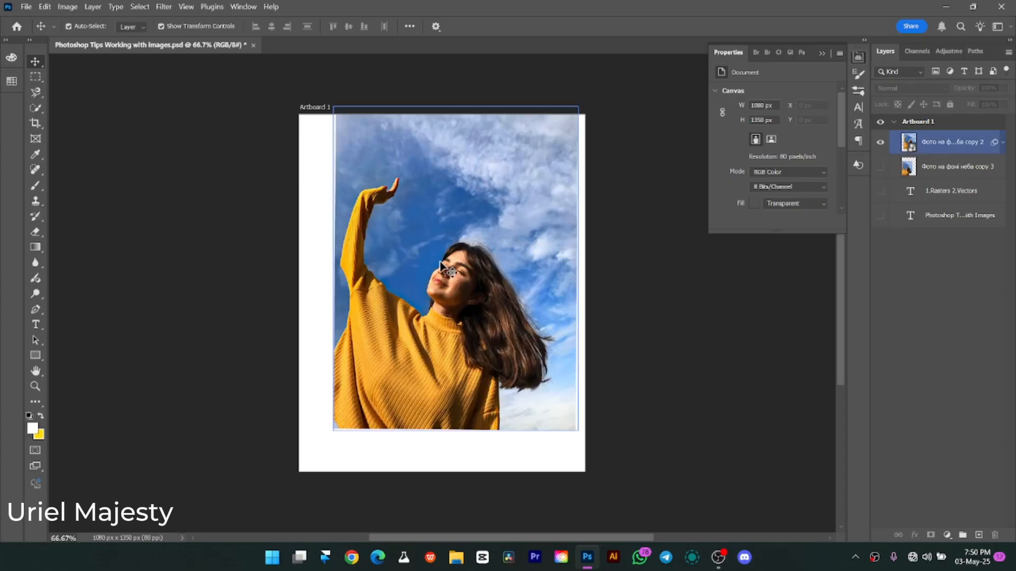
pyautogui.click(404, 282)
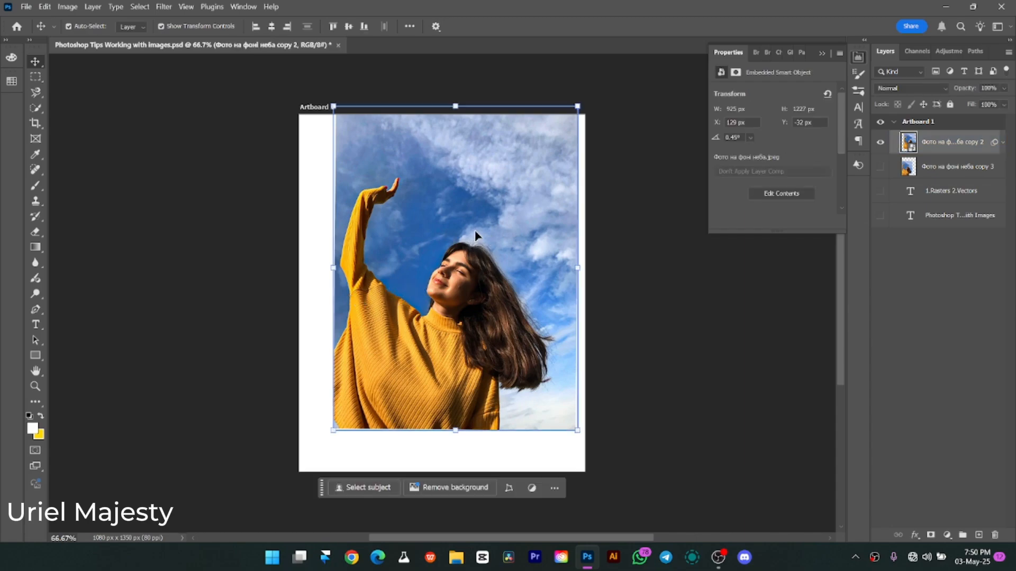
# Examine the pixel grid in the photo's blue sky area at about 2640% magnification.
pyautogui.press('z')
pyautogui.moveTo(423, 197); pyautogui.dragTo(536, 286)
pyautogui.press('v')
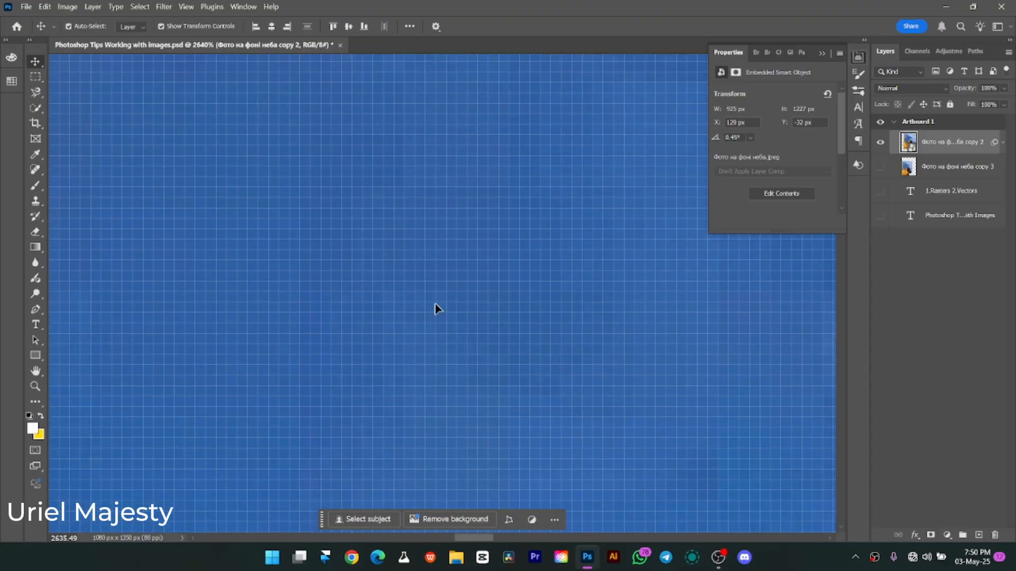
pyautogui.scroll(-4, 466, 254)
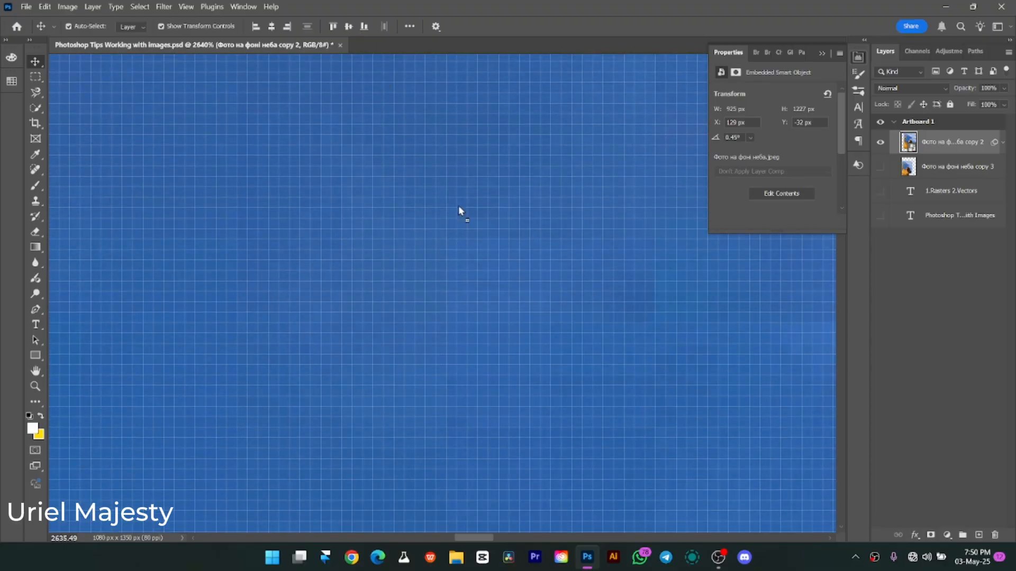
pyautogui.moveTo(459, 205); pyautogui.dragTo(370, 133)
pyautogui.moveTo(476, 274); pyautogui.dragTo(386, 114)
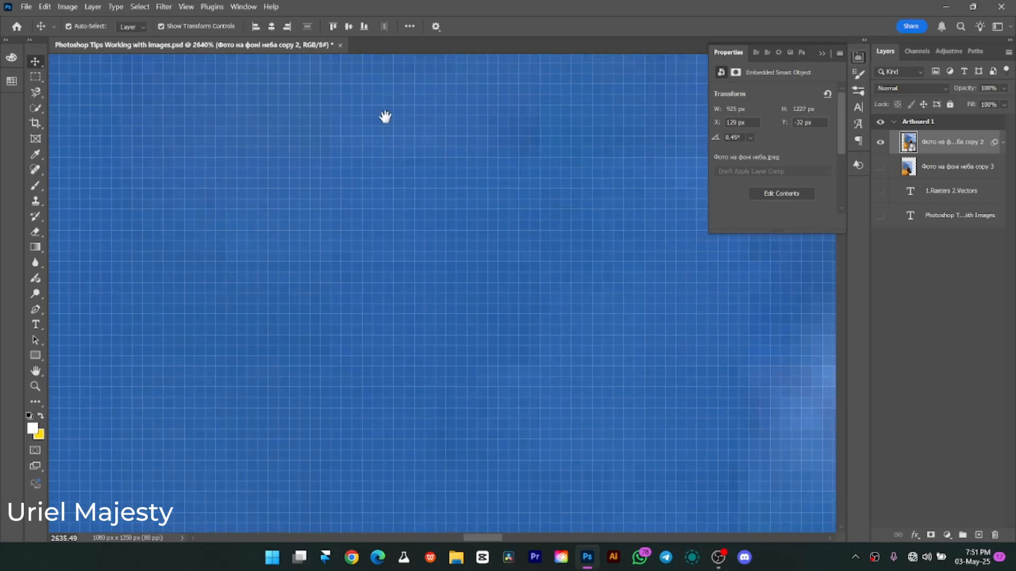
pyautogui.moveTo(453, 213); pyautogui.dragTo(409, 111)
pyautogui.moveTo(579, 449); pyautogui.dragTo(501, 258)
pyautogui.moveTo(527, 308); pyautogui.dragTo(511, 284)
pyautogui.scroll(-5, 536, 329)
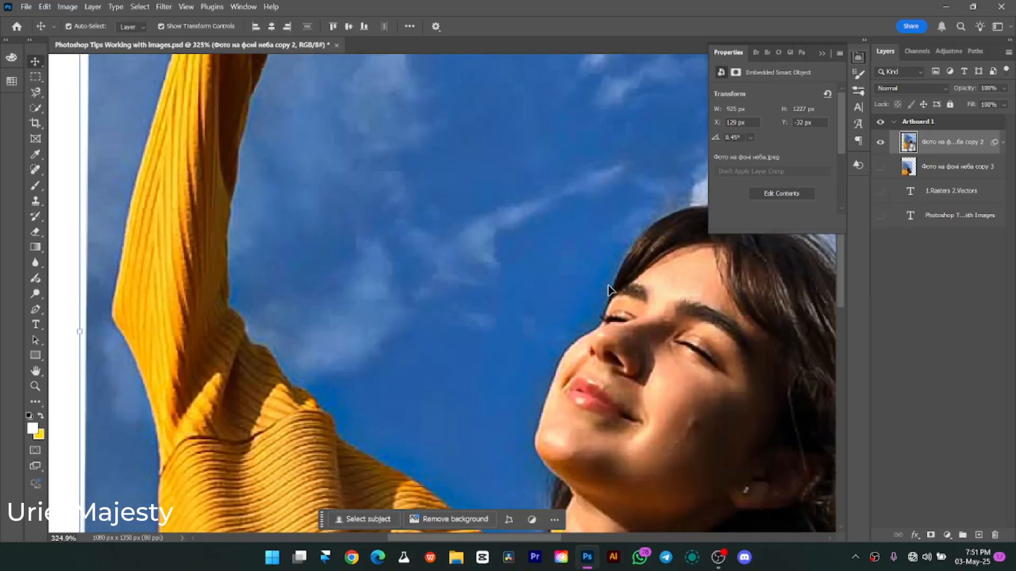
# Examine the individual pixels along the edge between the woman's face and the sky at up to 4400% magnification.
pyautogui.hotkey('ctrl', 'space')
pyautogui.moveTo(588, 308); pyautogui.dragTo(621, 328)
pyautogui.scroll(-1, 624, 310)
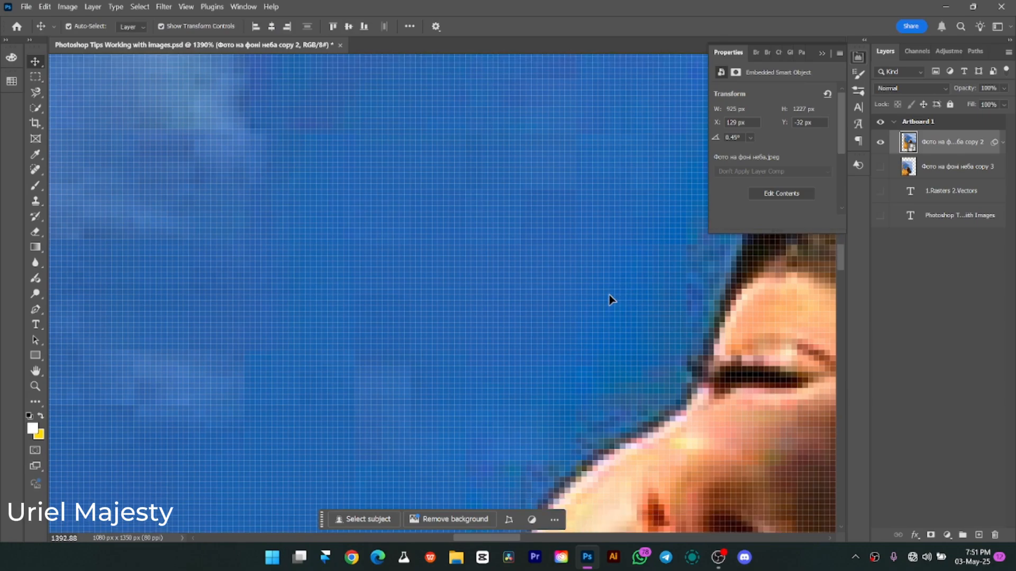
pyautogui.scroll(-6, 609, 296)
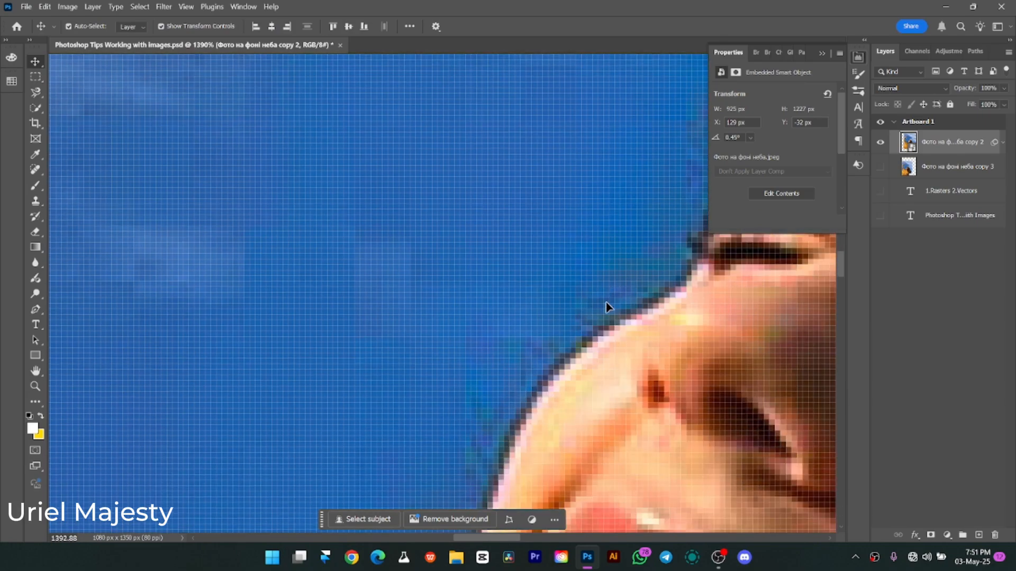
pyautogui.scroll(-3, 605, 303)
pyautogui.press('z')
pyautogui.moveTo(593, 302); pyautogui.dragTo(564, 314)
pyautogui.press('v')
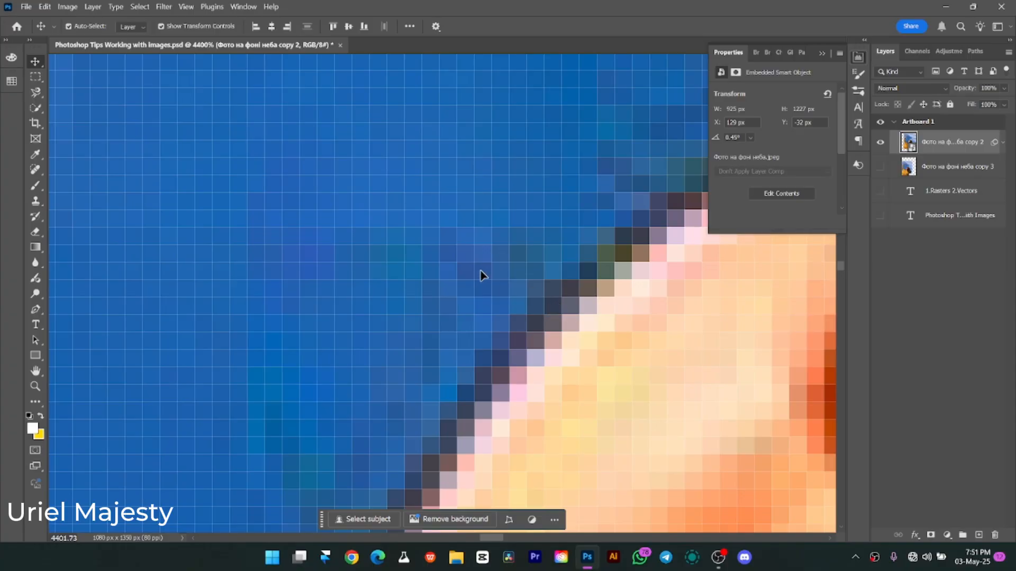
pyautogui.press('z')
pyautogui.moveTo(723, 408); pyautogui.dragTo(627, 329)
pyautogui.hotkey('ctrl', '0')
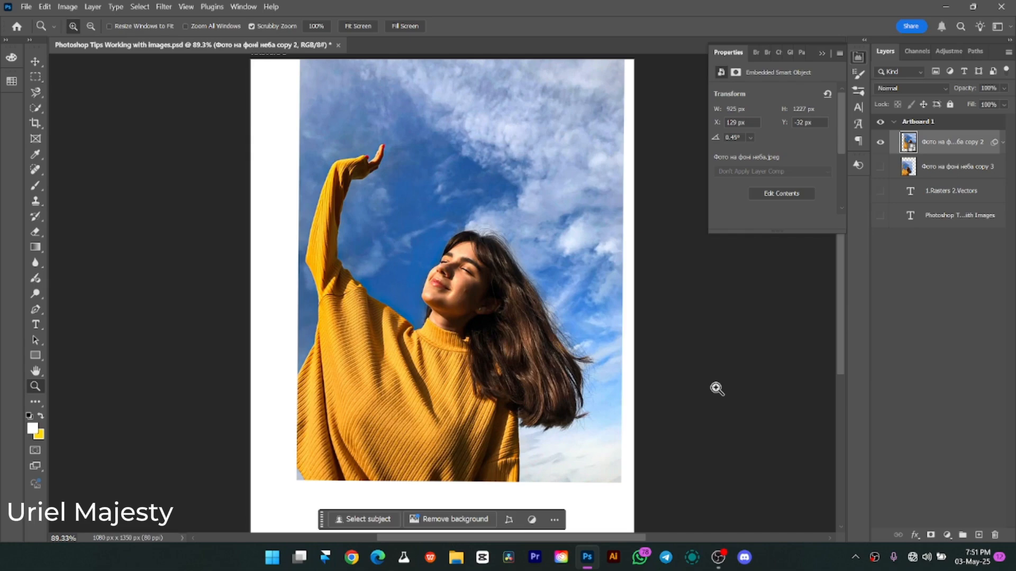
pyautogui.press('v')
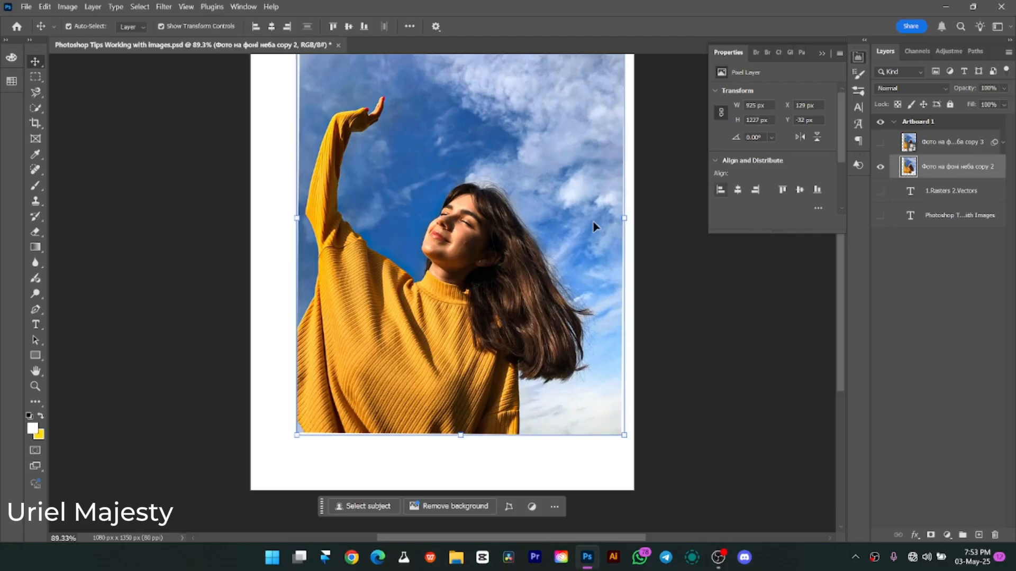
# Shrink the pixel photo layer to about 143 × 189 px and enlarge it back to about 919 × 1215 px.
pyautogui.scroll(2, 492, 244)
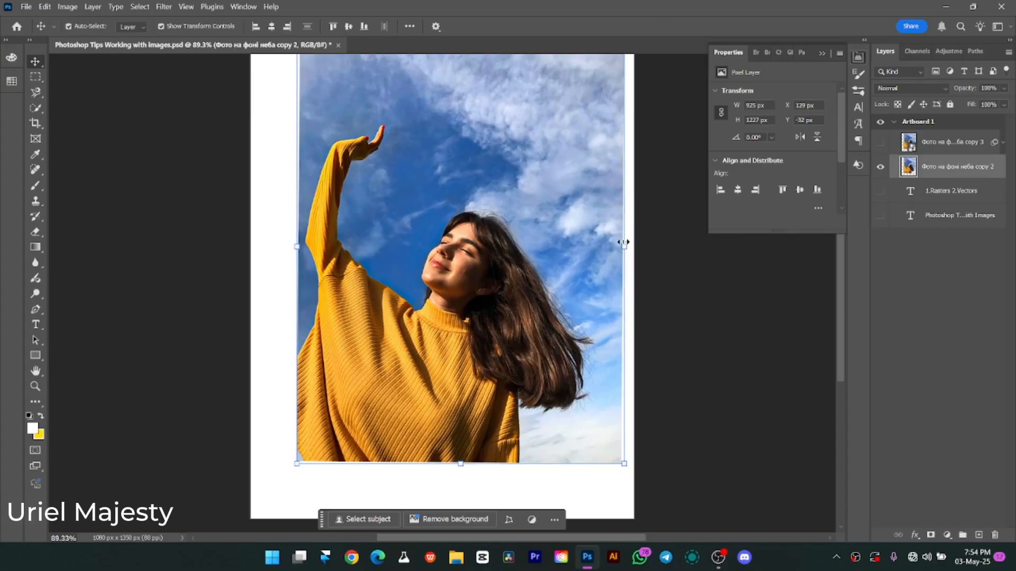
pyautogui.moveTo(625, 245); pyautogui.dragTo(363, 242)
pyautogui.moveTo(347, 247); pyautogui.dragTo(623, 347)
pyautogui.press('Return')
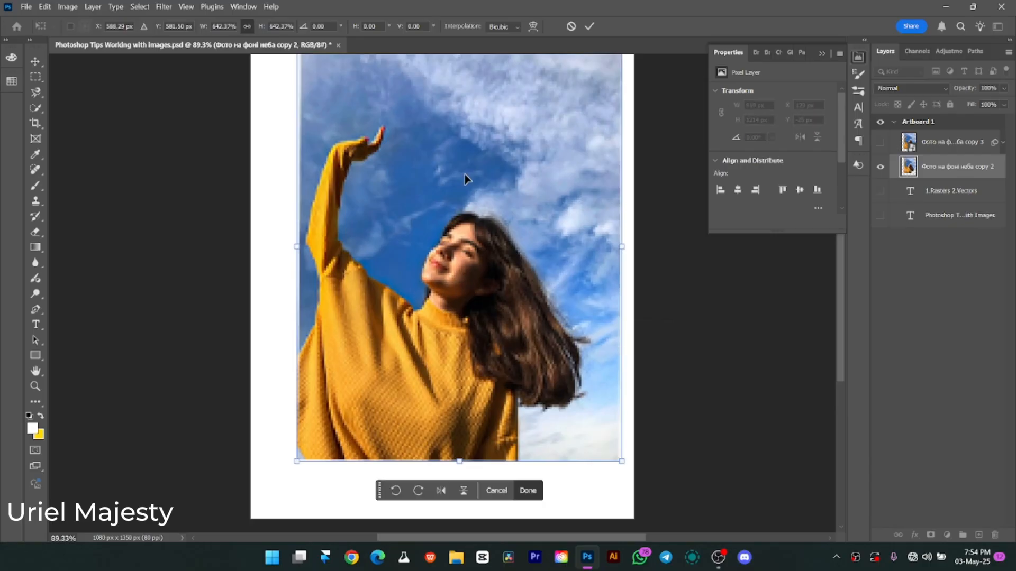
pyautogui.press('Return')
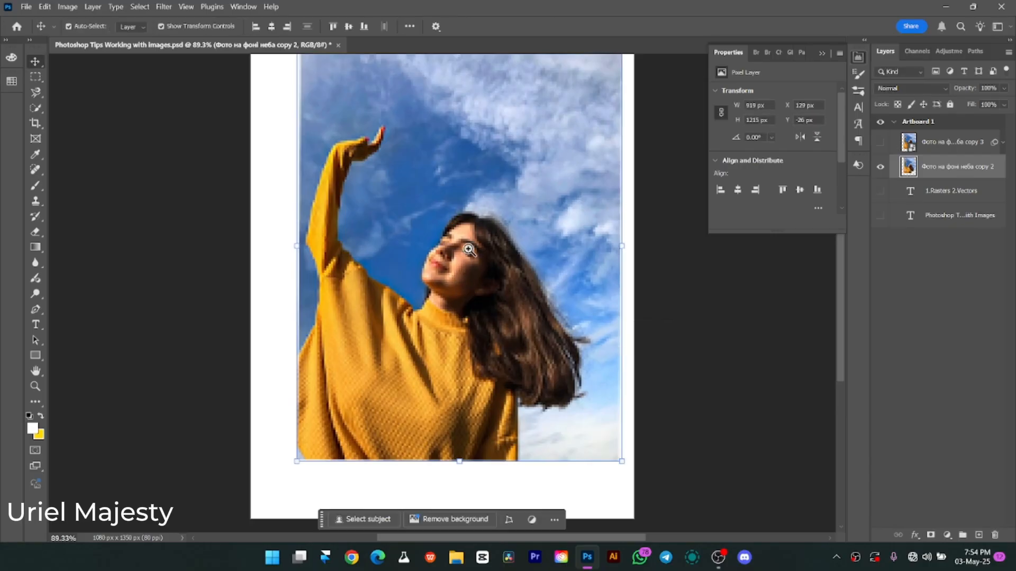
# Inspect the photo around the face, shrink the layer to about 271 × 359 px, and enlarge it to about 995 × 1319 px.
pyautogui.press('z')
pyautogui.moveTo(468, 253)
pyautogui.mouseDown()
pyautogui.moveTo(537, 303)
pyautogui.moveTo(494, 256)
pyautogui.moveTo(469, 250)
pyautogui.mouseUp()
pyautogui.press('v')
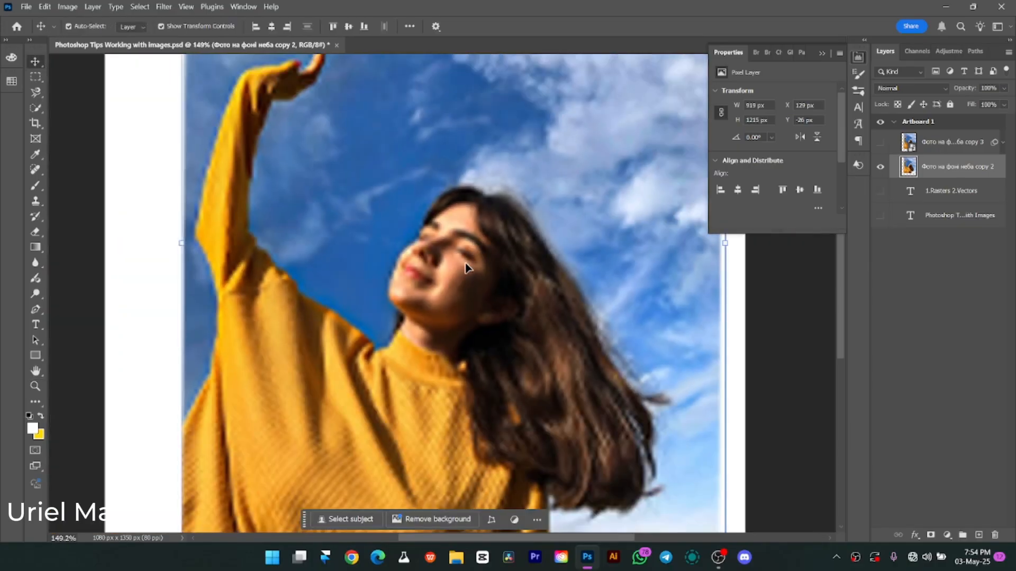
pyautogui.hotkey('ctrl', '0')
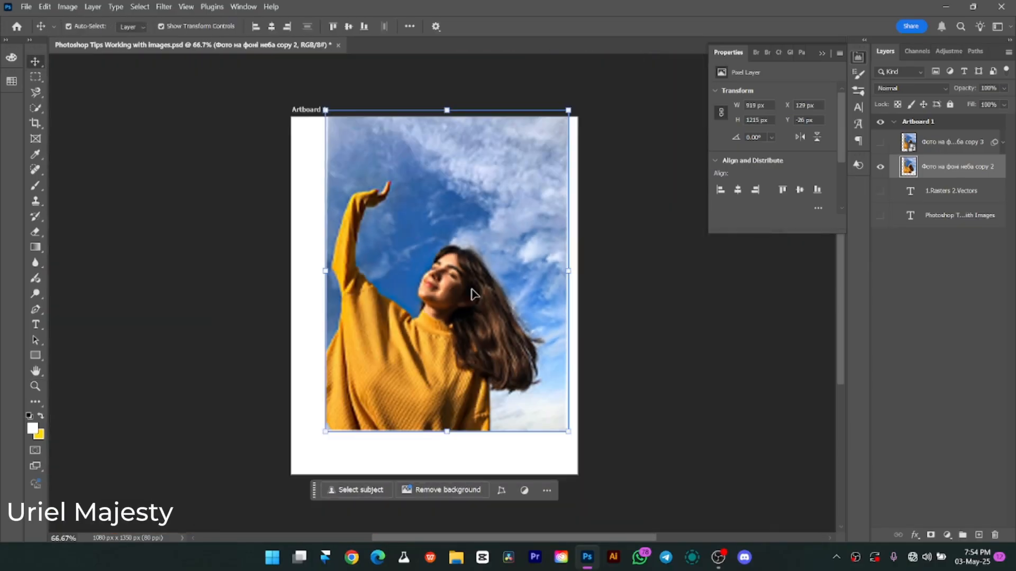
pyautogui.press('z')
pyautogui.moveTo(462, 261)
pyautogui.mouseDown()
pyautogui.moveTo(481, 270)
pyautogui.moveTo(466, 258)
pyautogui.mouseUp()
pyautogui.press('v')
pyautogui.moveTo(595, 273); pyautogui.dragTo(620, 312)
pyautogui.press('Return')
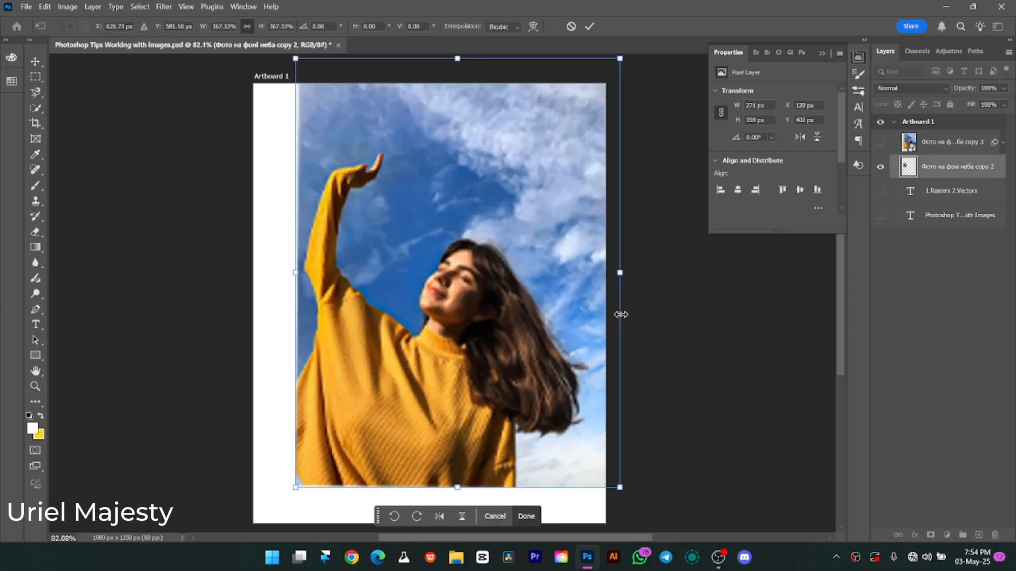
pyautogui.press('Return')
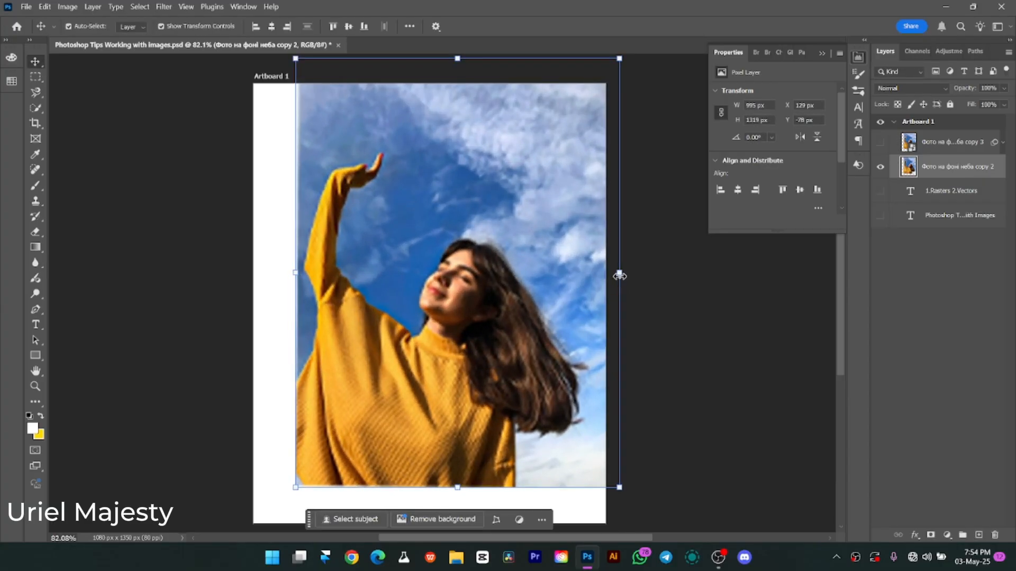
# Shrink the pixel photo layer to about 26 × 35 px, try enlarging it about 3012%, and cancel the enlargement.
pyautogui.moveTo(617, 274); pyautogui.dragTo(552, 328)
pyautogui.press('Return')
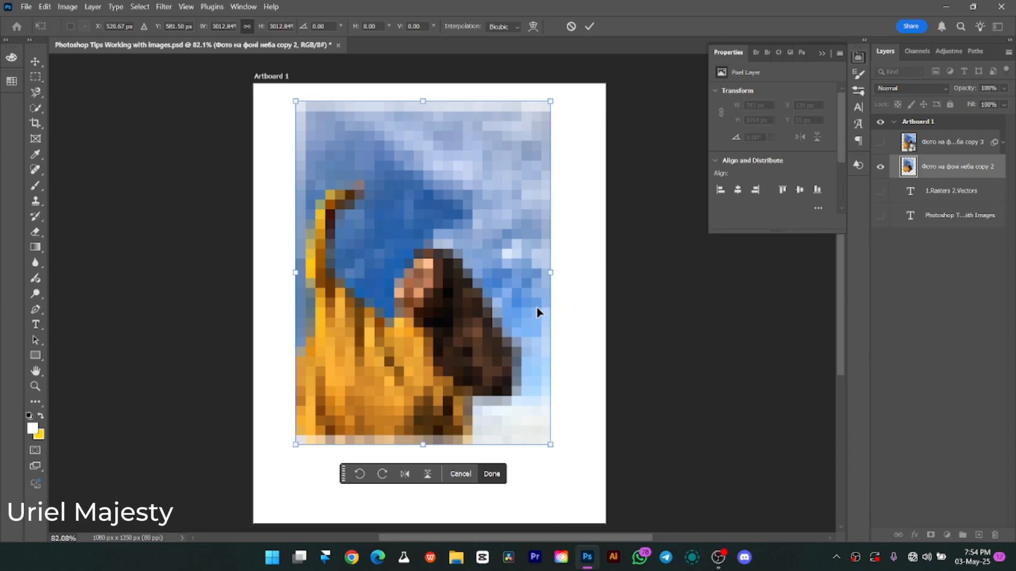
pyautogui.hotkey('ctrl', 'z')
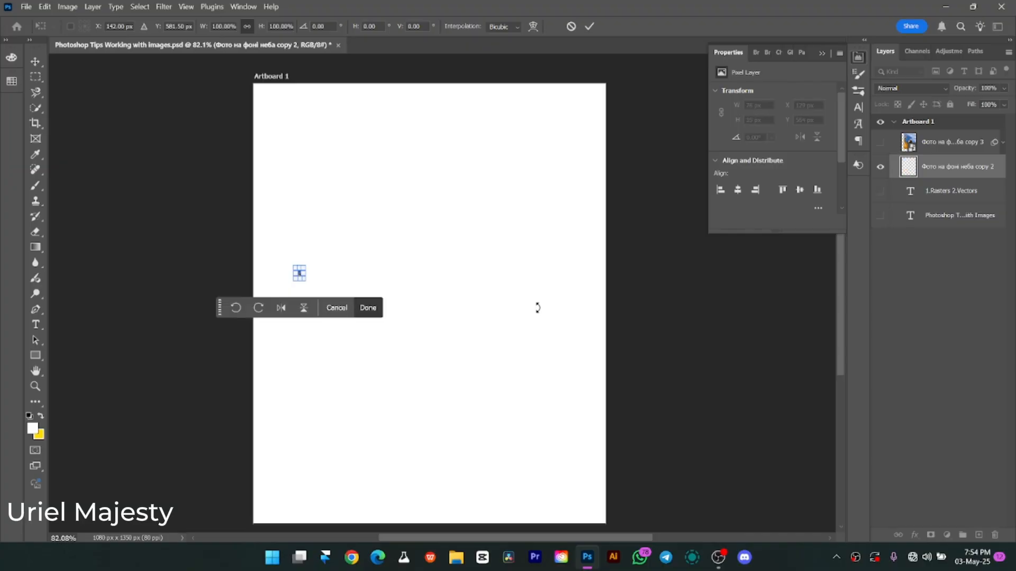
pyautogui.press('Escape')
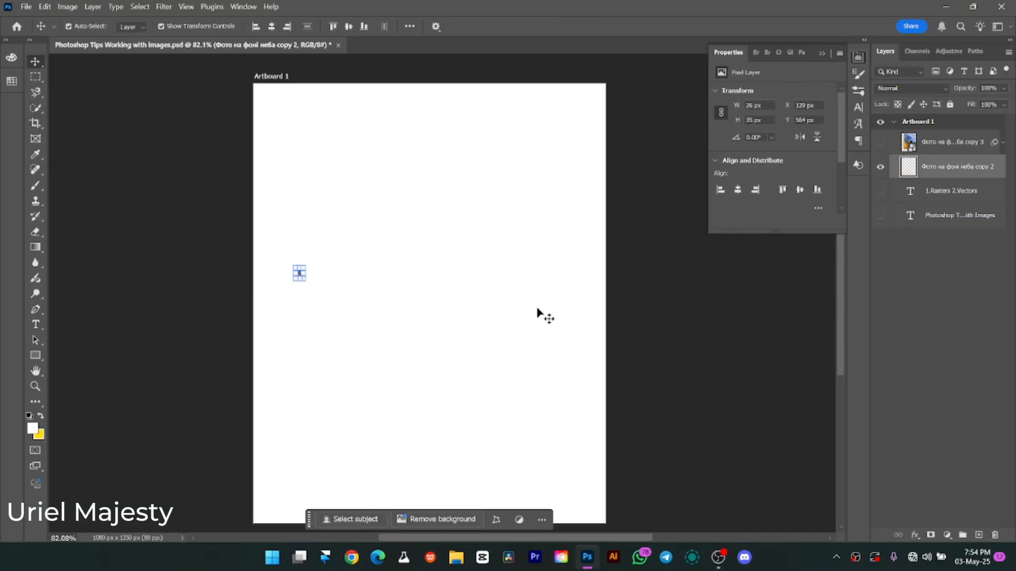
# Undo all the shrinking and enlarging of the pixel photo layer.
pyautogui.hotkey('ctrl', 'z')
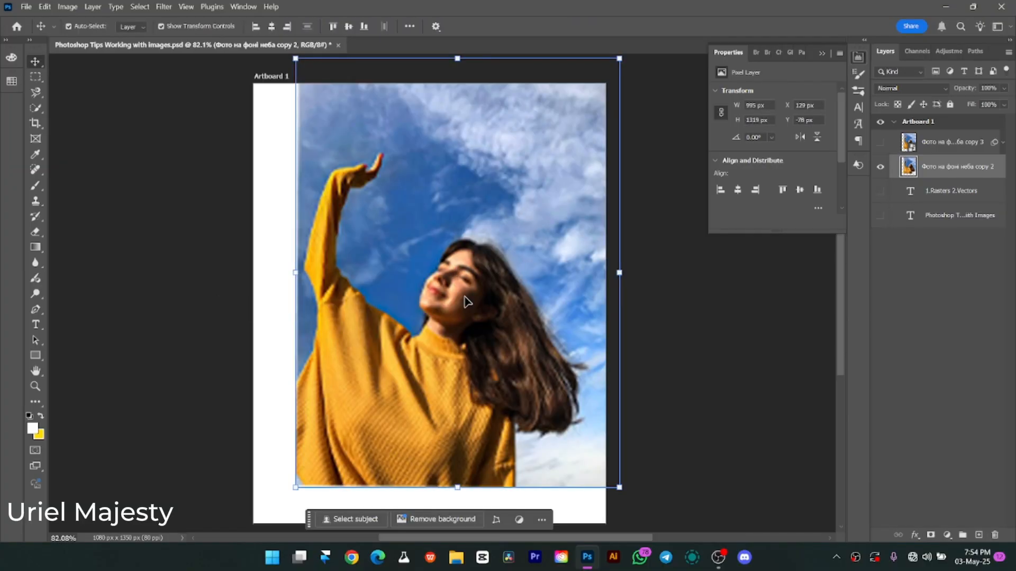
pyautogui.hotkey('ctrl', 'z')
pyautogui.hotkey('ctrl', 'z')
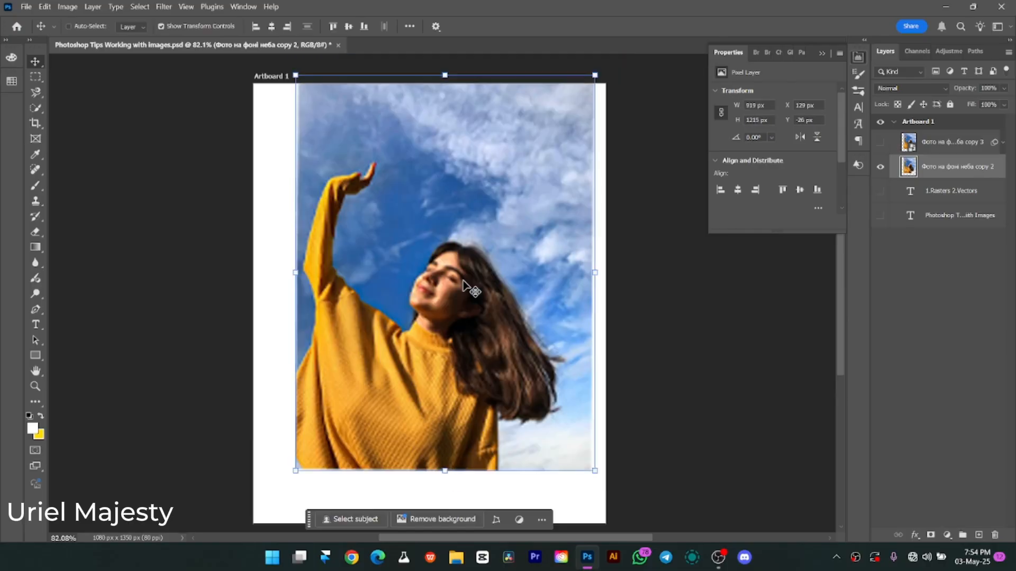
pyautogui.hotkey('ctrl', 'z')
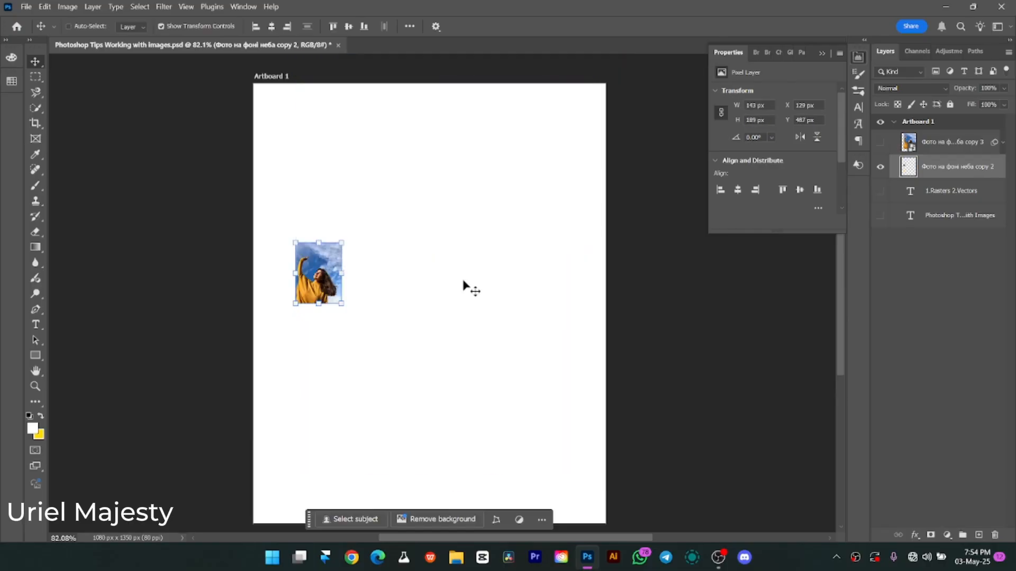
pyautogui.hotkey('ctrl', 'z')
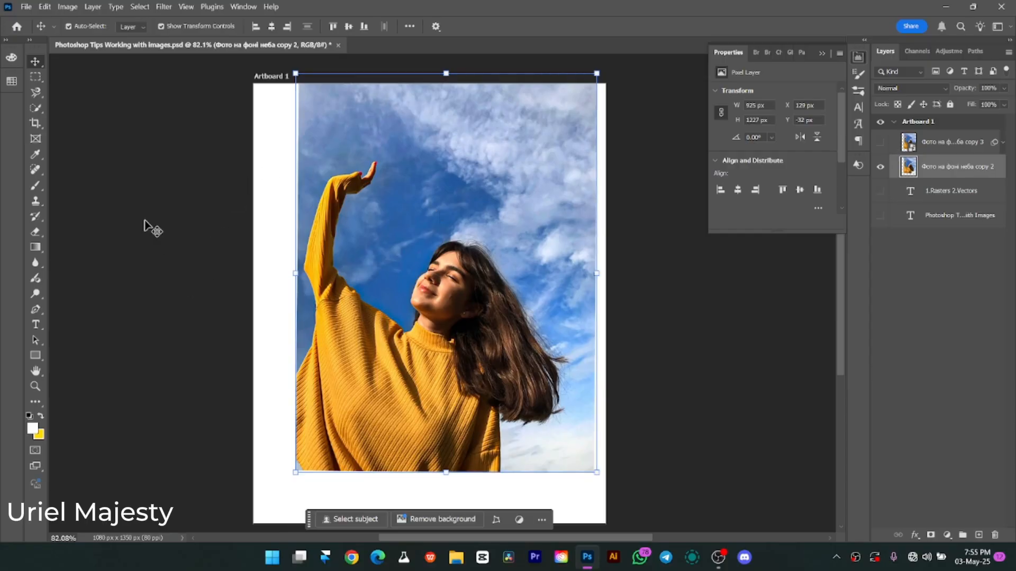
# Paint soft white Brush strokes, one looping across the sky and one across the sweater, directly on the pixel photo layer.
pyautogui.click(36, 185)
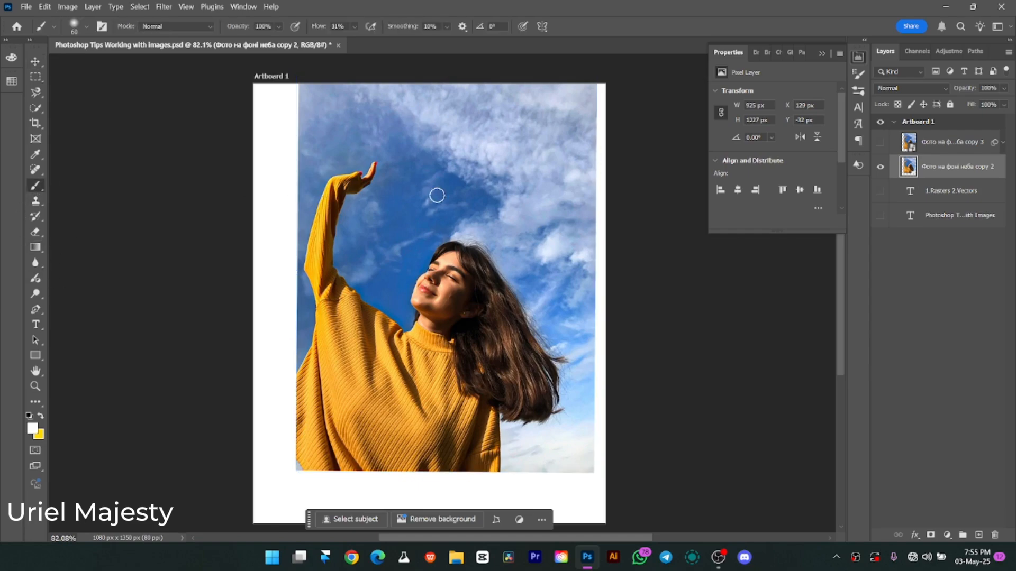
pyautogui.moveTo(289, 142)
pyautogui.mouseDown()
pyautogui.moveTo(394, 108)
pyautogui.moveTo(483, 124)
pyautogui.moveTo(537, 193)
pyautogui.moveTo(574, 209)
pyautogui.moveTo(568, 175)
pyautogui.moveTo(539, 159)
pyautogui.moveTo(486, 197)
pyautogui.moveTo(424, 202)
pyautogui.moveTo(401, 172)
pyautogui.moveTo(389, 126)
pyautogui.moveTo(359, 105)
pyautogui.moveTo(308, 113)
pyautogui.moveTo(257, 141)
pyautogui.moveTo(268, 185)
pyautogui.mouseUp()
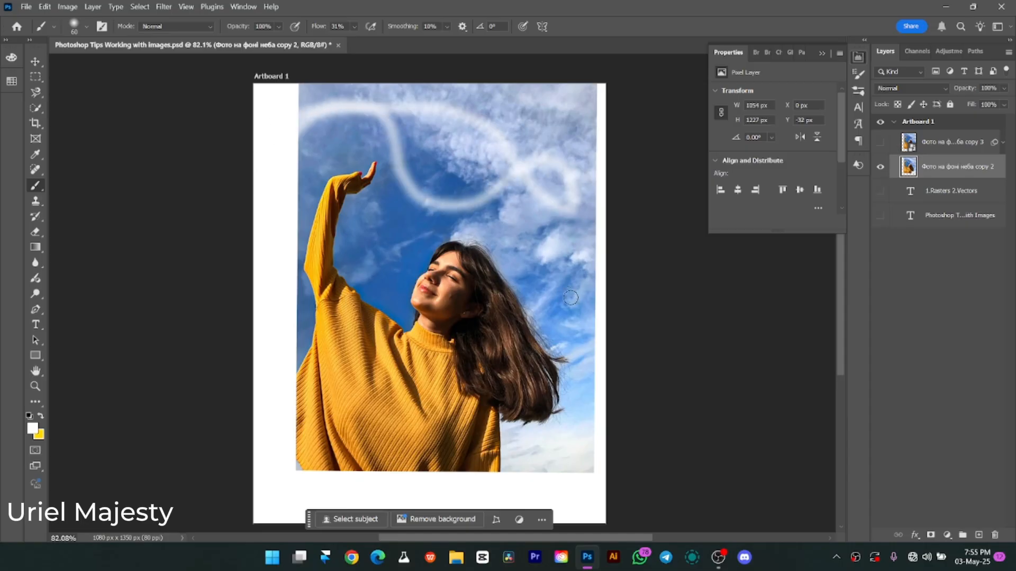
pyautogui.moveTo(587, 392)
pyautogui.mouseDown()
pyautogui.moveTo(506, 412)
pyautogui.moveTo(382, 391)
pyautogui.moveTo(305, 411)
pyautogui.moveTo(280, 454)
pyautogui.mouseUp()
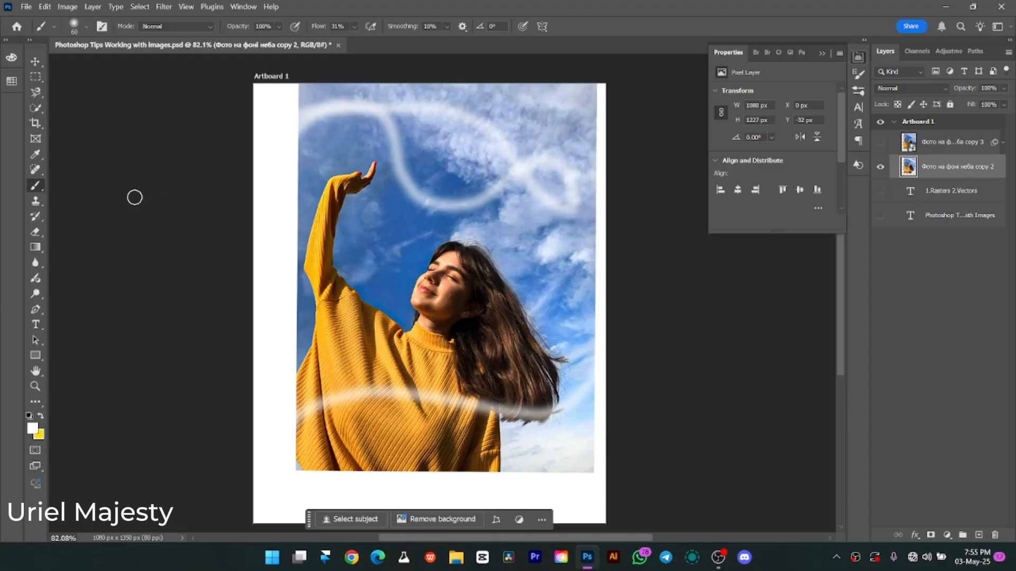
# Erase a band across the upper sky, and undo the erasing together with both white brush strokes.
pyautogui.press('e')
pyautogui.moveTo(365, 108)
pyautogui.mouseDown()
pyautogui.moveTo(235, 127)
pyautogui.moveTo(216, 142)
pyautogui.mouseUp()
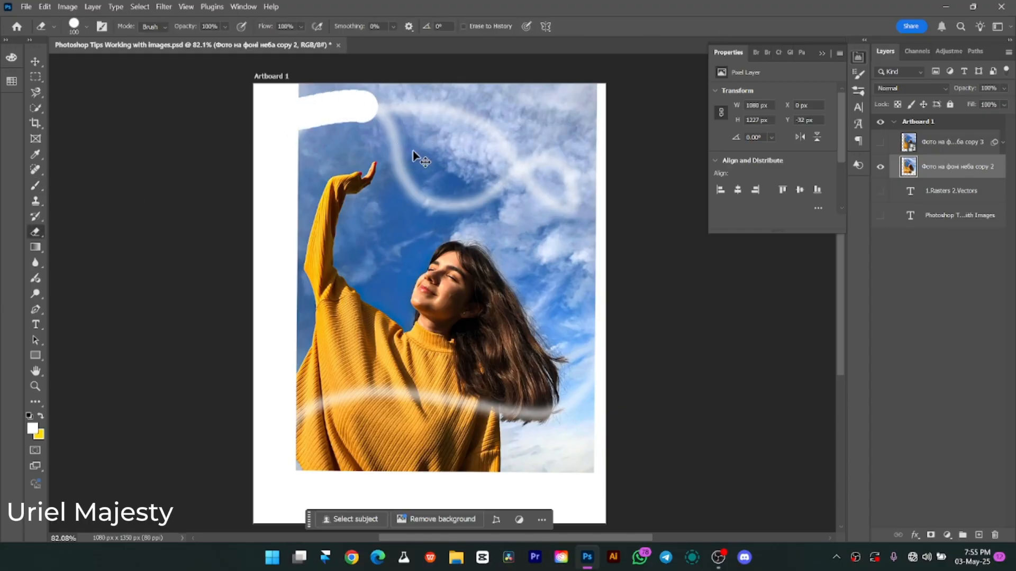
pyautogui.hotkey('ctrl', 'z')
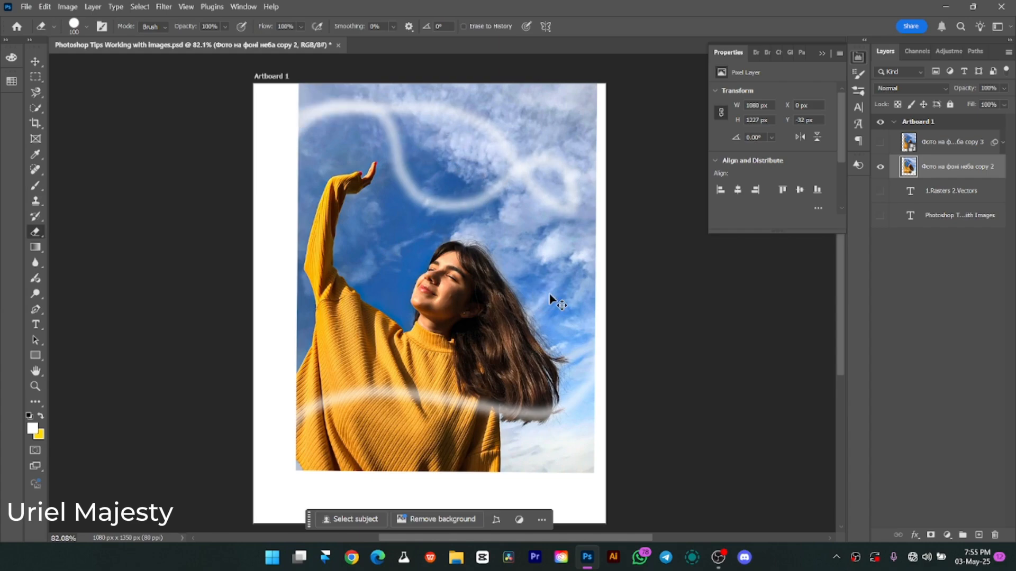
pyautogui.hotkey('ctrl', 'z')
pyautogui.hotkey('ctrl', 'z')
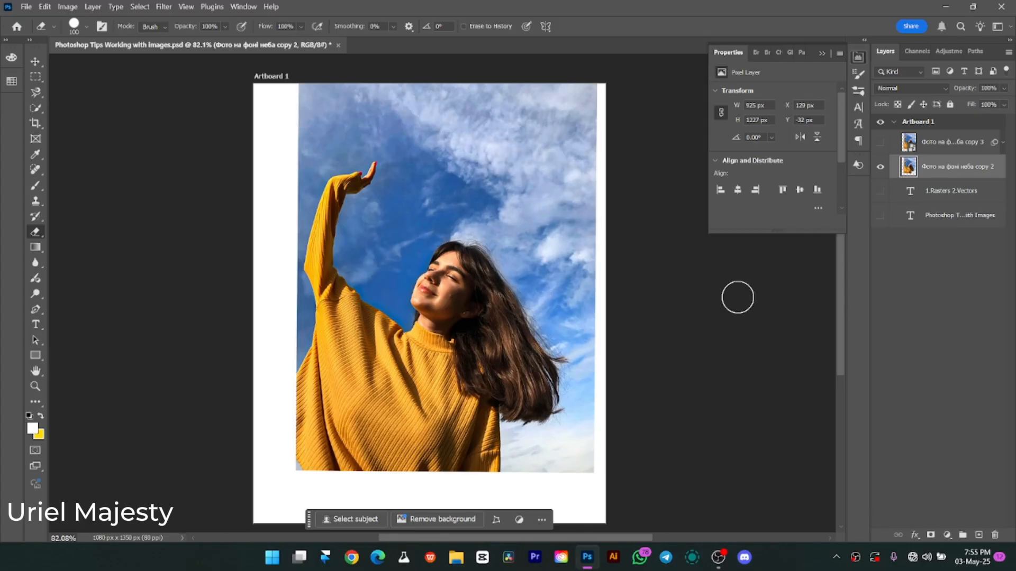
# Show the smart object photo layer in place of the pixel photo layer and select it.
pyautogui.click(881, 142)
pyautogui.click(881, 167)
pyautogui.click(922, 144)
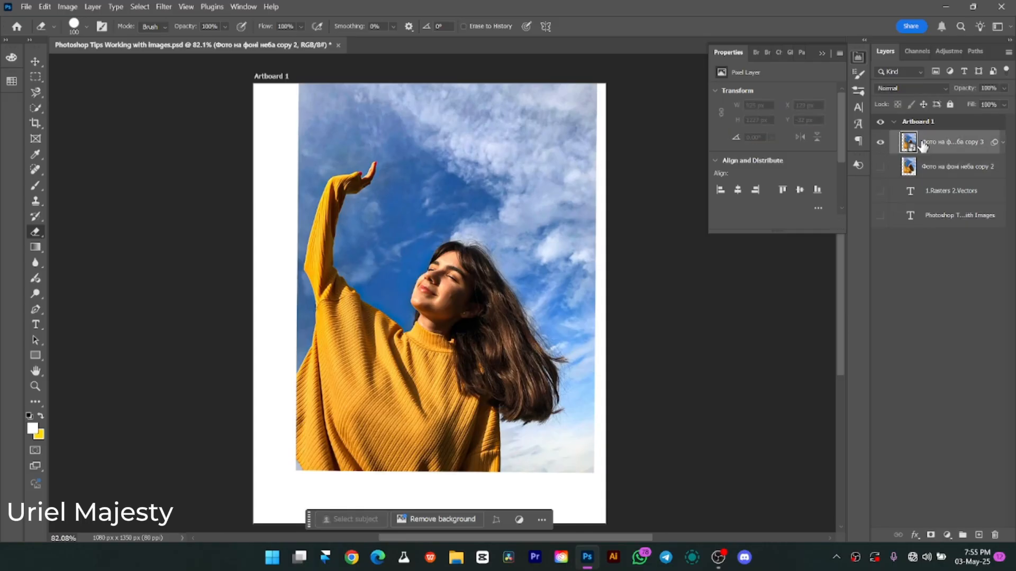
# Hide the smart object photo layer, show the pixel photo layer again, and activate the Move tool.
pyautogui.click(879, 142)
pyautogui.click(879, 166)
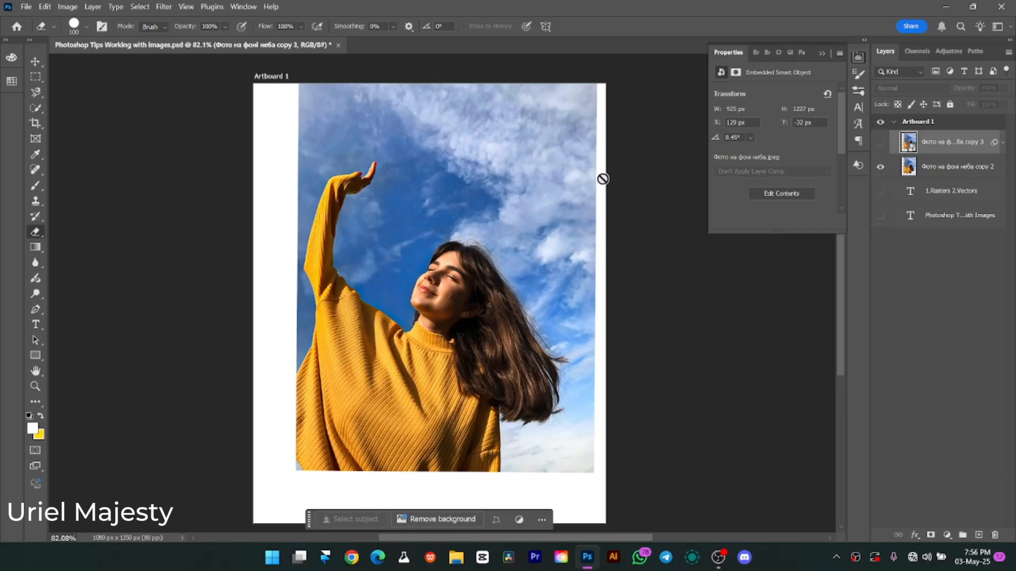
pyautogui.press('v')
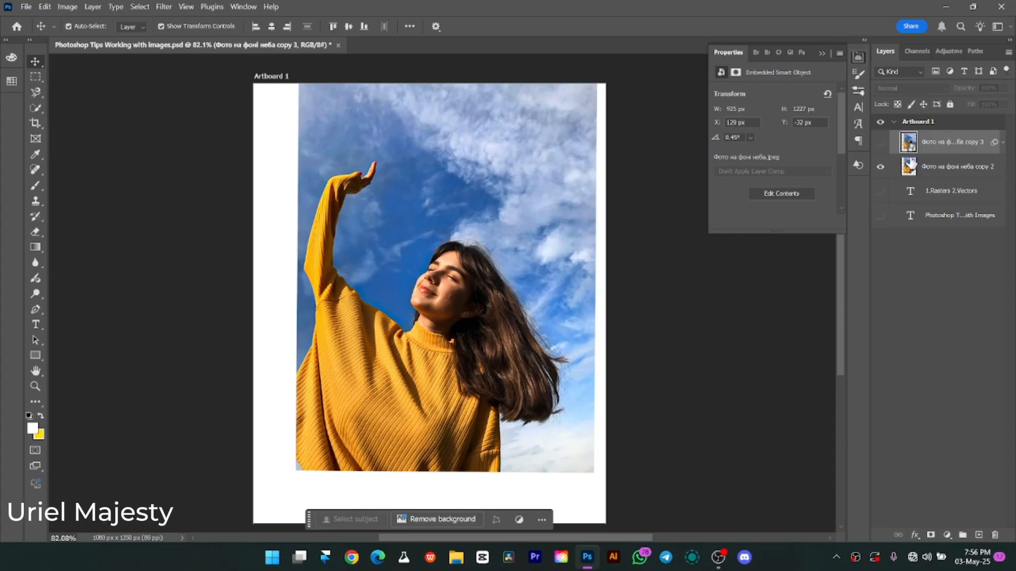
# Select the pixel photo layer, activate the Spot Healing Brush, and frame the woman's face and raised arm.
pyautogui.click(942, 167)
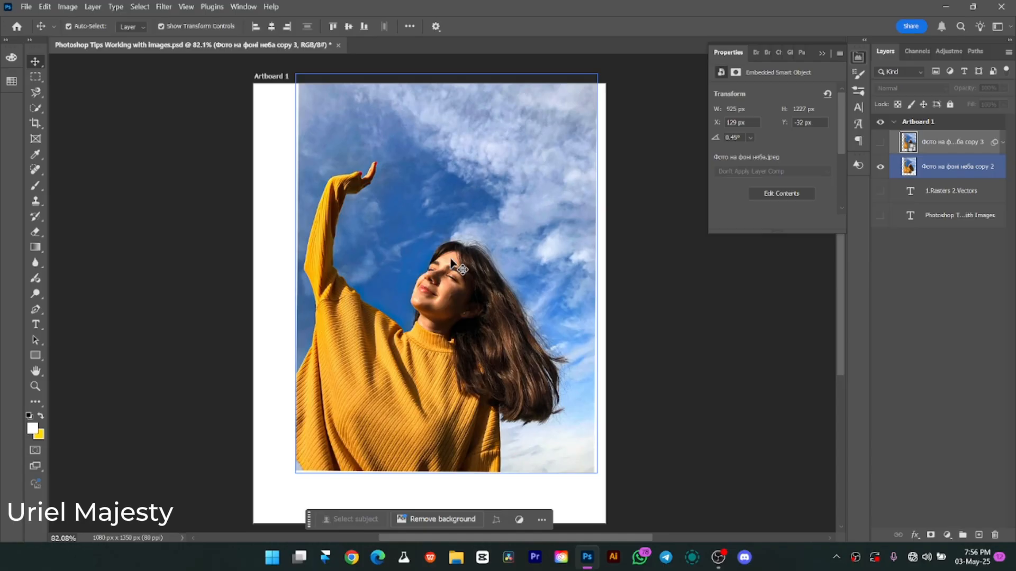
pyautogui.scroll(-1, 458, 273)
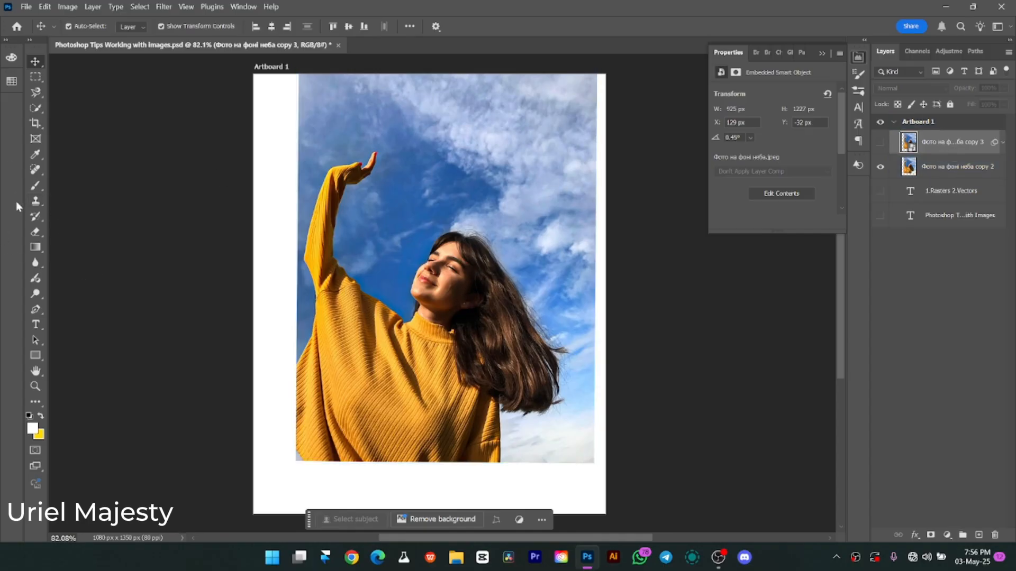
pyautogui.click(35, 169)
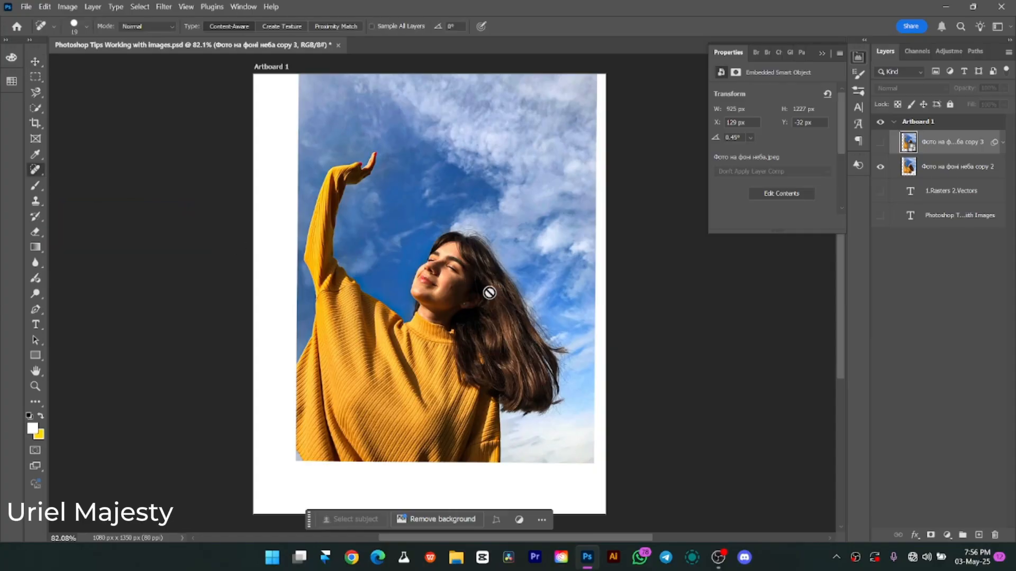
pyautogui.click(931, 175)
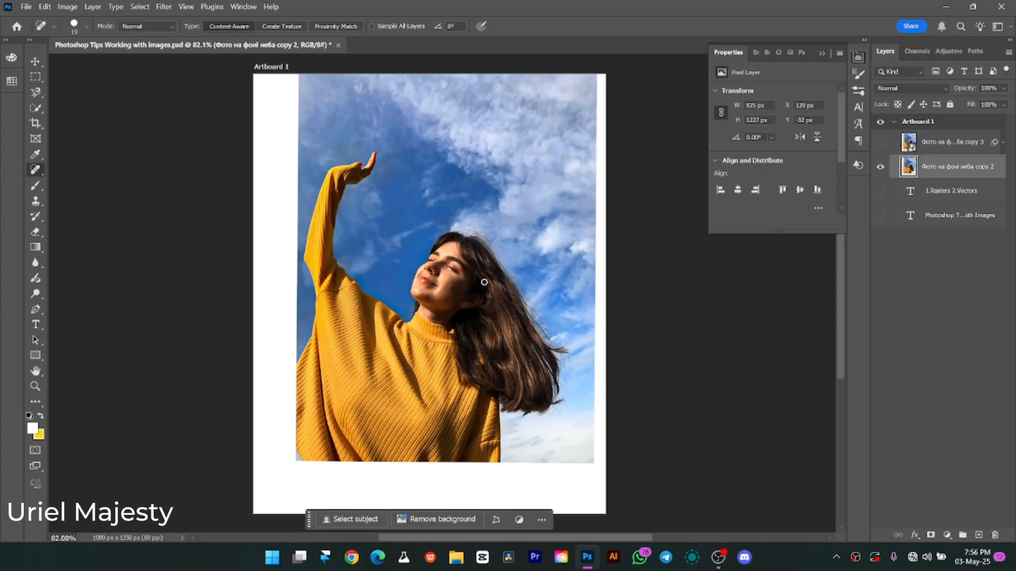
pyautogui.scroll(6, 483, 282)
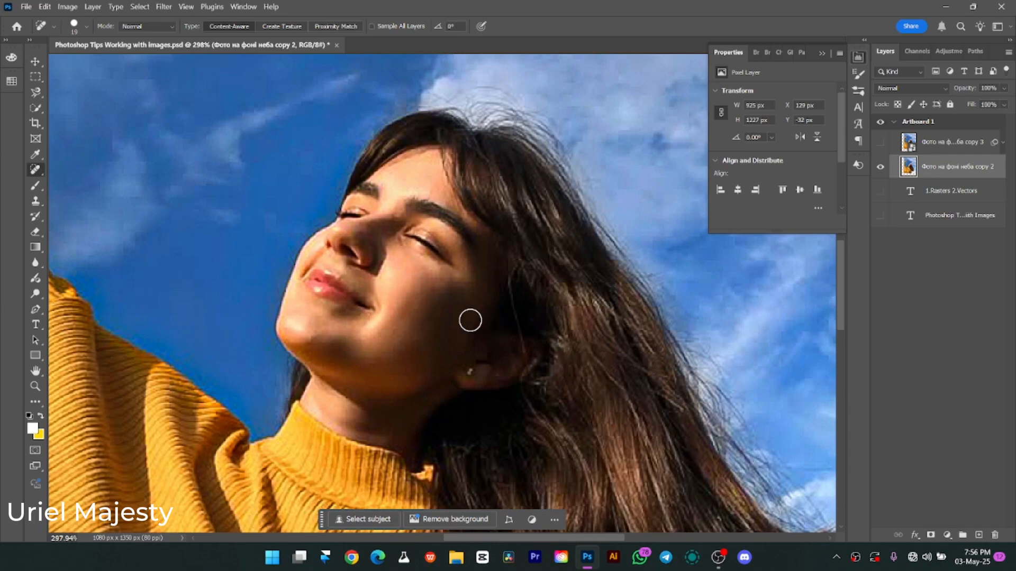
pyautogui.press('z')
pyautogui.moveTo(447, 296); pyautogui.dragTo(432, 290)
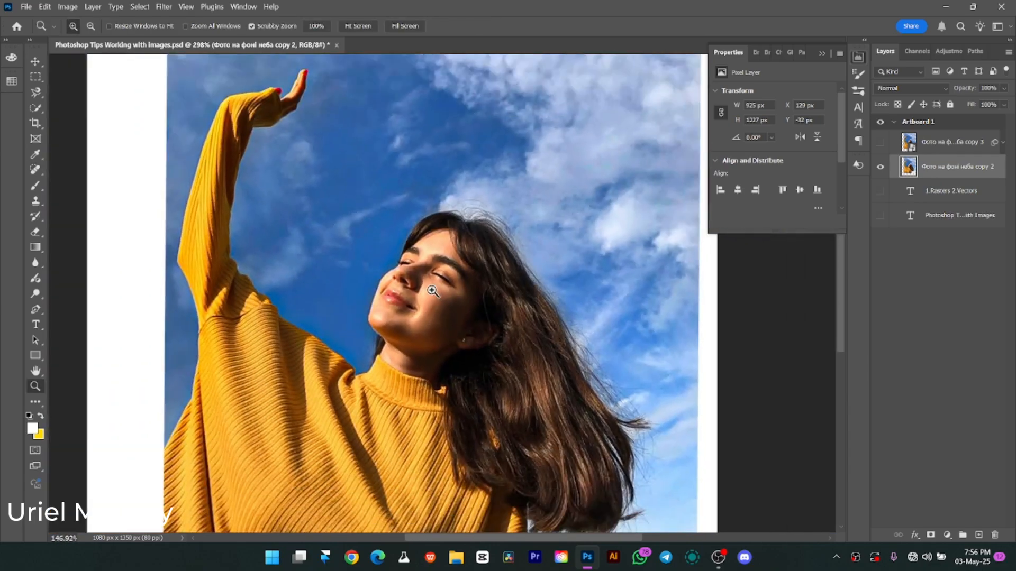
pyautogui.press('j')
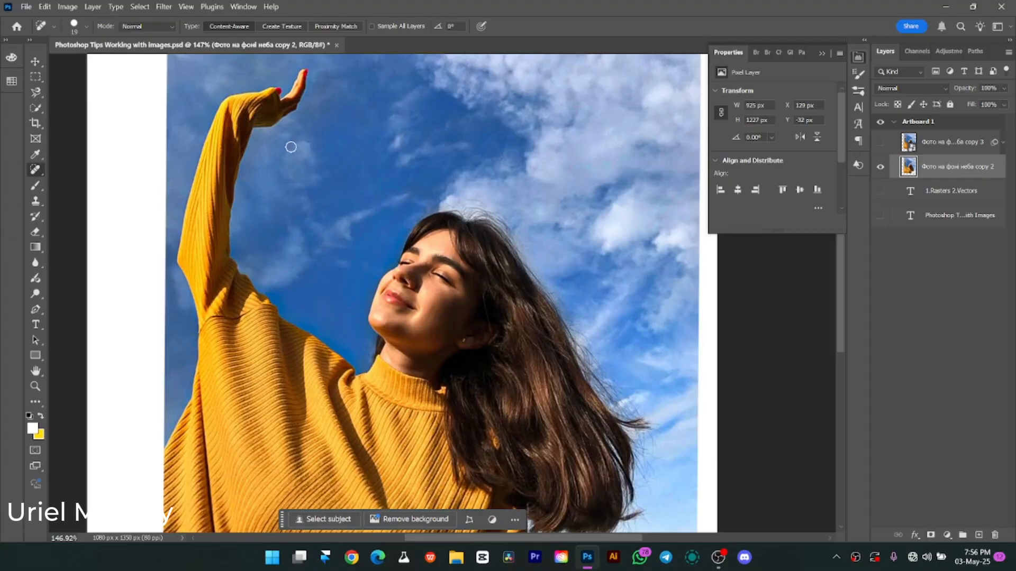
# Try the Spot Healing Brush on the forehead of the smart object photo layer, shown alone, and decline rasterizing it.
pyautogui.click(880, 142)
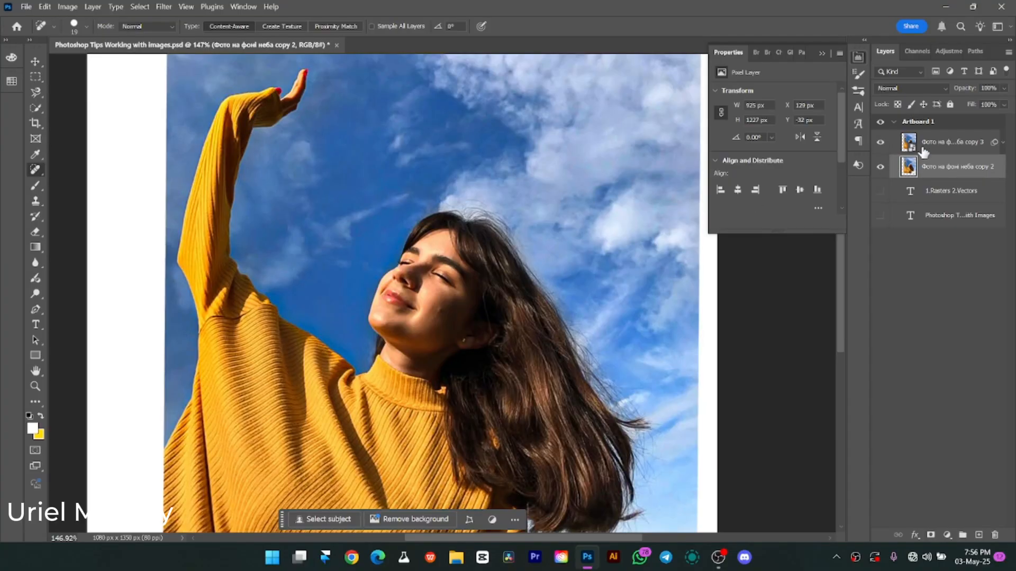
pyautogui.click(923, 149)
pyautogui.click(880, 167)
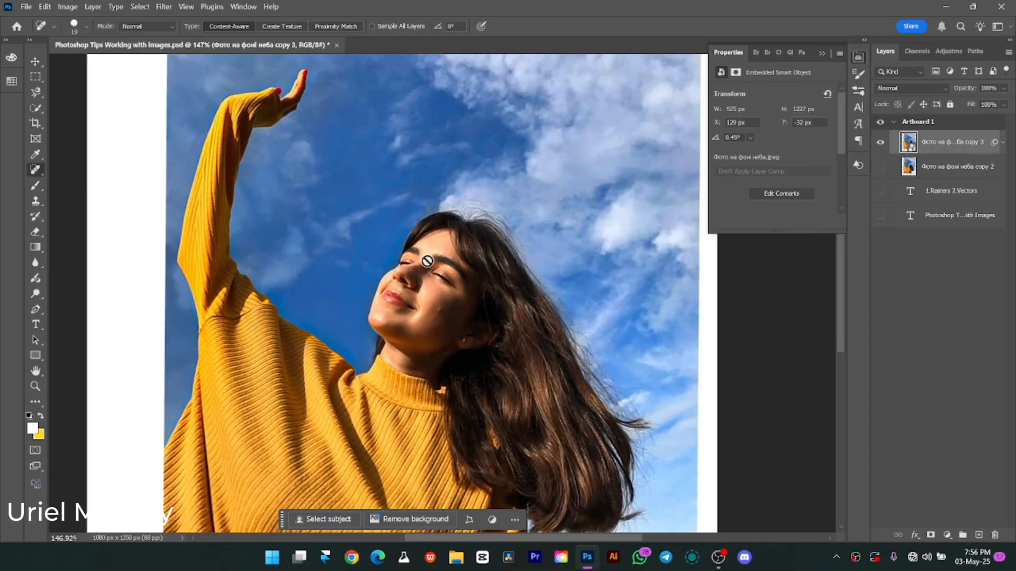
pyautogui.click(429, 261)
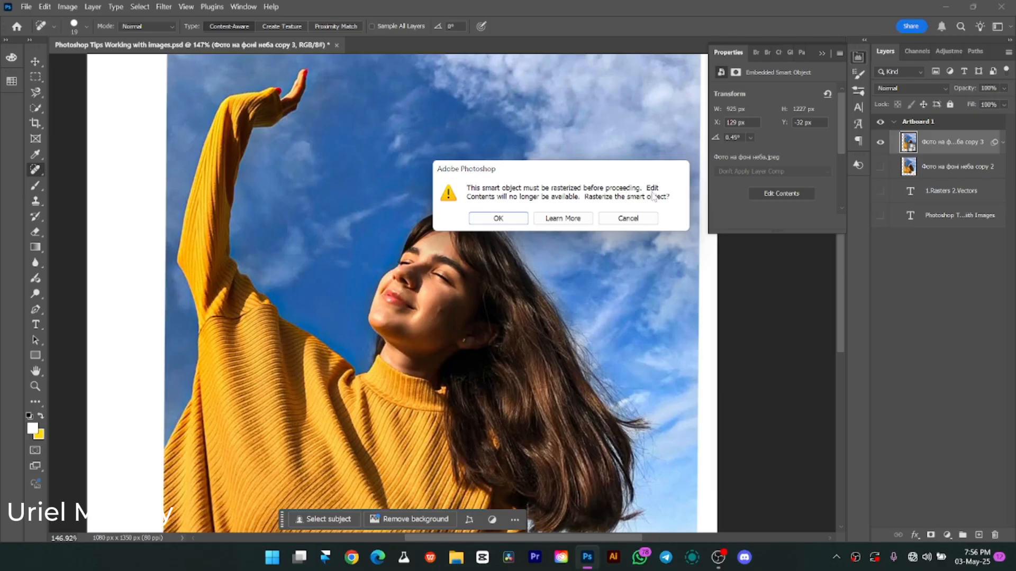
pyautogui.click(628, 218)
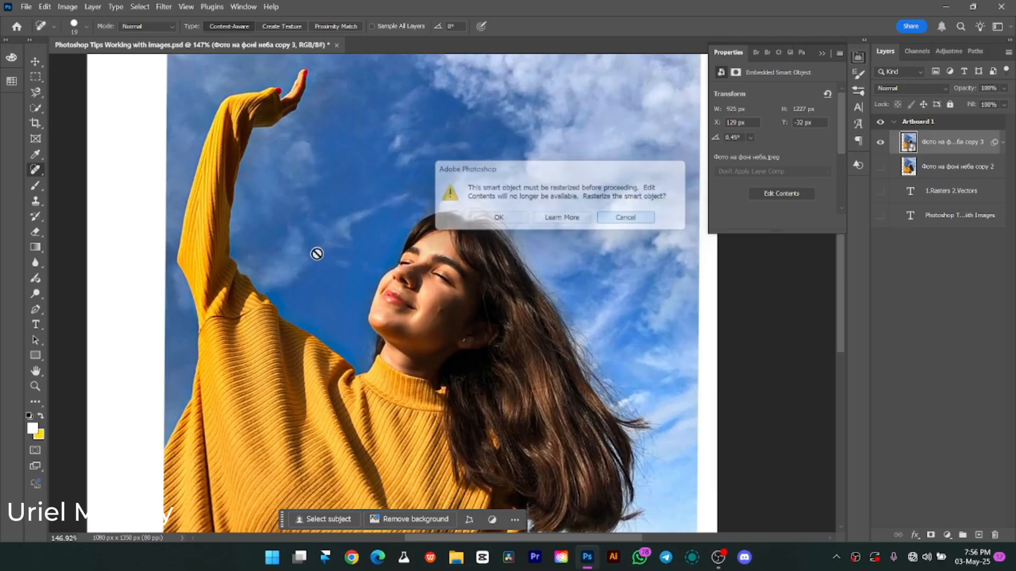
# Show the pixel photo layer in place of the smart object and clone the raised hand into the photo's upper right sky with the Clone Stamp.
pyautogui.click(880, 141)
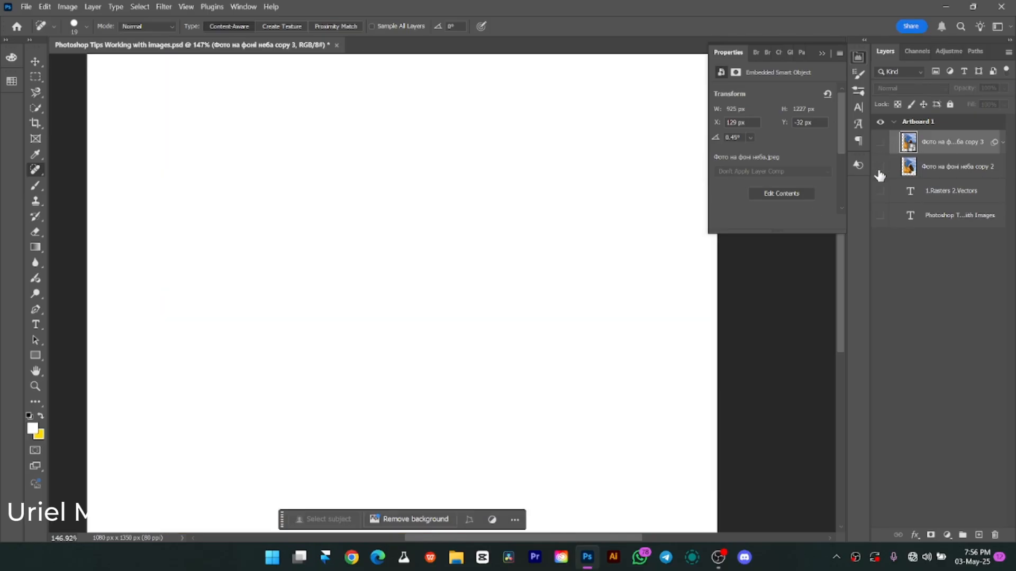
pyautogui.click(880, 168)
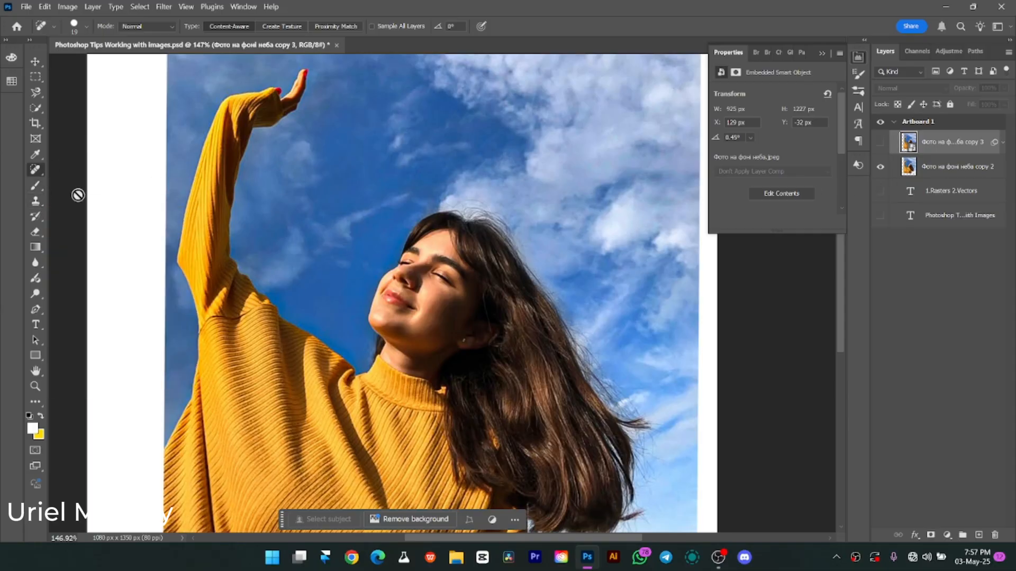
pyautogui.click(35, 201)
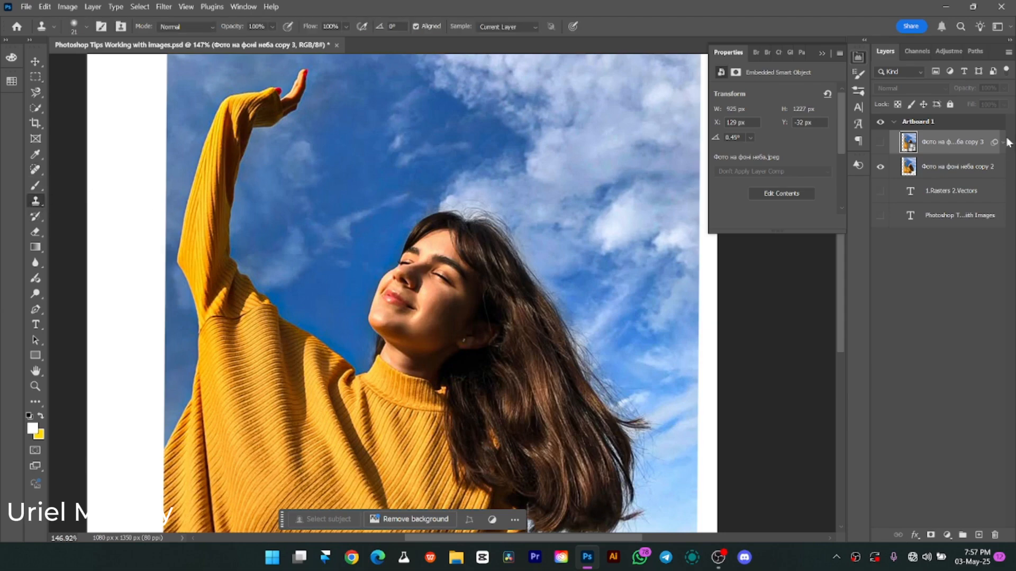
pyautogui.click(928, 166)
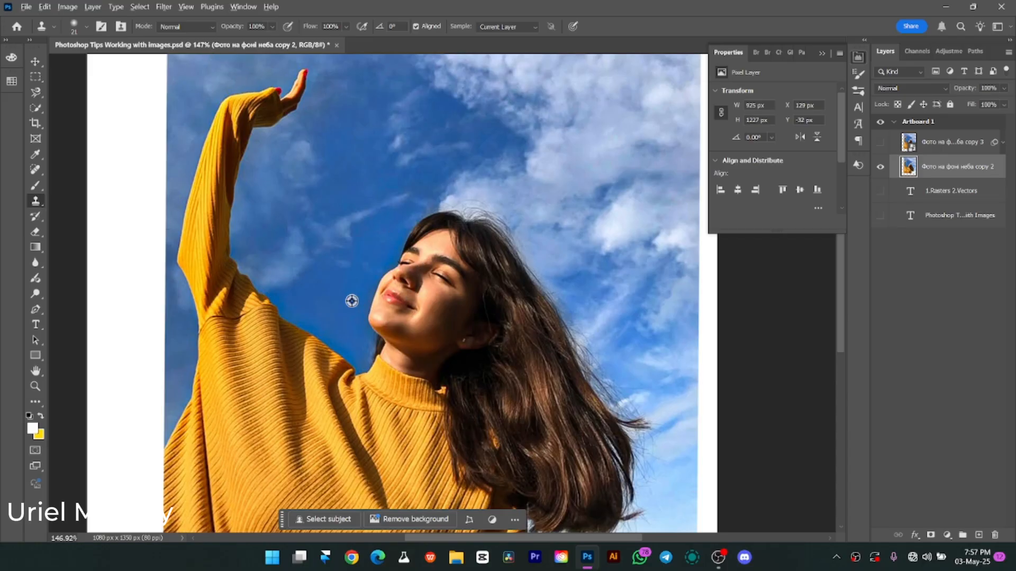
pyautogui.keyDown('alt'); pyautogui.click(298, 84); pyautogui.keyUp('alt')
pyautogui.click(550, 88)
pyautogui.moveTo(650, 92)
pyautogui.mouseDown()
pyautogui.moveTo(653, 125)
pyautogui.moveTo(644, 128)
pyautogui.moveTo(643, 99)
pyautogui.moveTo(644, 120)
pyautogui.moveTo(624, 129)
pyautogui.moveTo(644, 106)
pyautogui.moveTo(615, 133)
pyautogui.mouseUp()
pyautogui.moveTo(633, 76)
pyautogui.mouseDown()
pyautogui.moveTo(648, 106)
pyautogui.moveTo(655, 83)
pyautogui.moveTo(619, 134)
pyautogui.moveTo(610, 128)
pyautogui.moveTo(622, 112)
pyautogui.moveTo(602, 123)
pyautogui.moveTo(623, 112)
pyautogui.mouseUp()
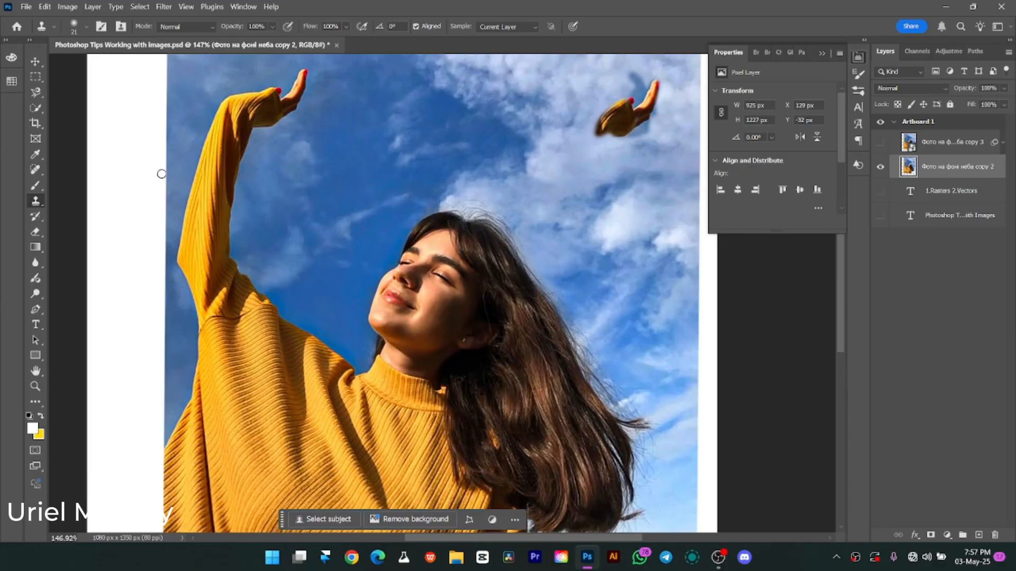
# Undo the Clone Stamp strokes that duplicated the hand in the sky.
pyautogui.hotkey('ctrl', 'z')
pyautogui.hotkey('ctrl', 'z')
pyautogui.hotkey('ctrl', 'z')
pyautogui.hotkey('ctrl', 'z')
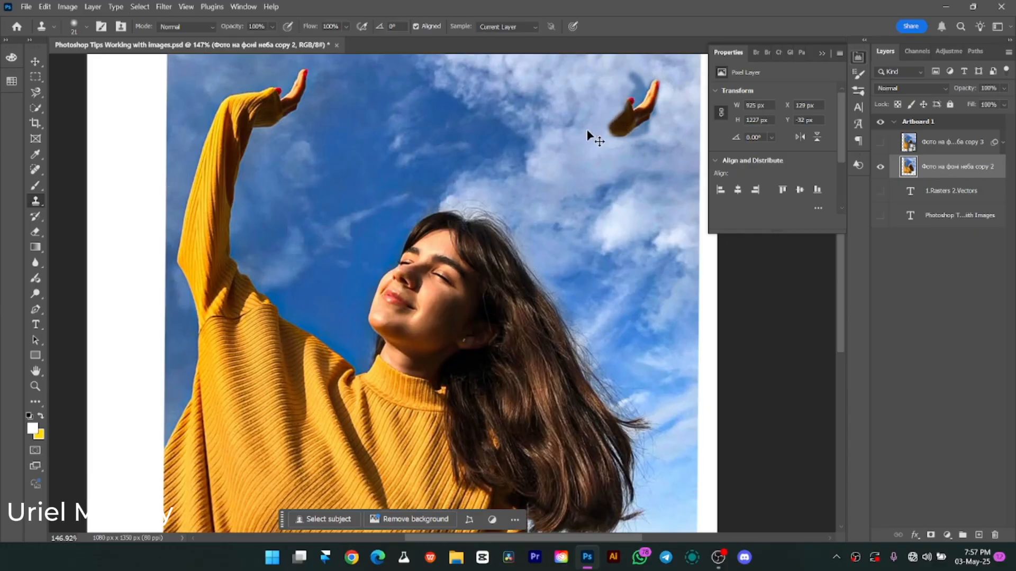
pyautogui.hotkey('ctrl', 'z')
pyautogui.hotkey('ctrl', 'z')
pyautogui.hotkey('ctrl', 'z')
pyautogui.hotkey('ctrl', 'z')
pyautogui.hotkey('ctrl', 'z')
pyautogui.hotkey('ctrl', 'z')
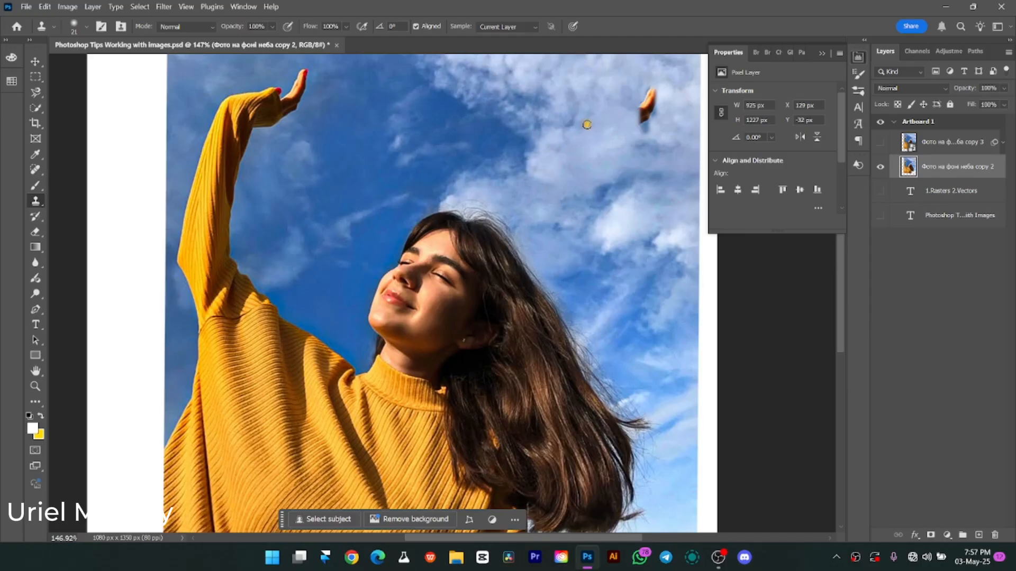
# Show the smart object photo layer in place of the pixel photo layer and make it the active layer.
pyautogui.click(880, 142)
pyautogui.click(881, 166)
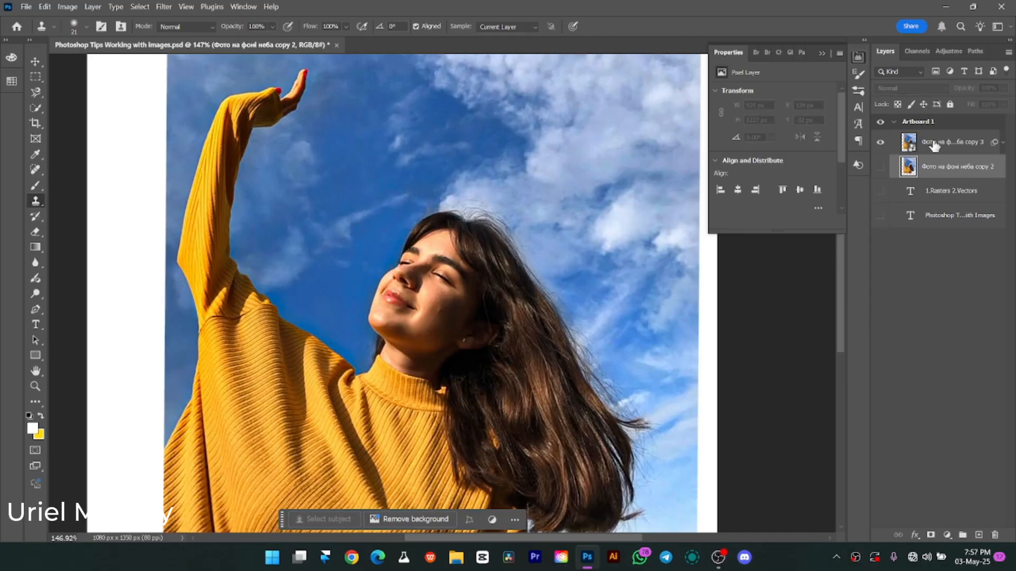
pyautogui.hotkey('alt', ']')
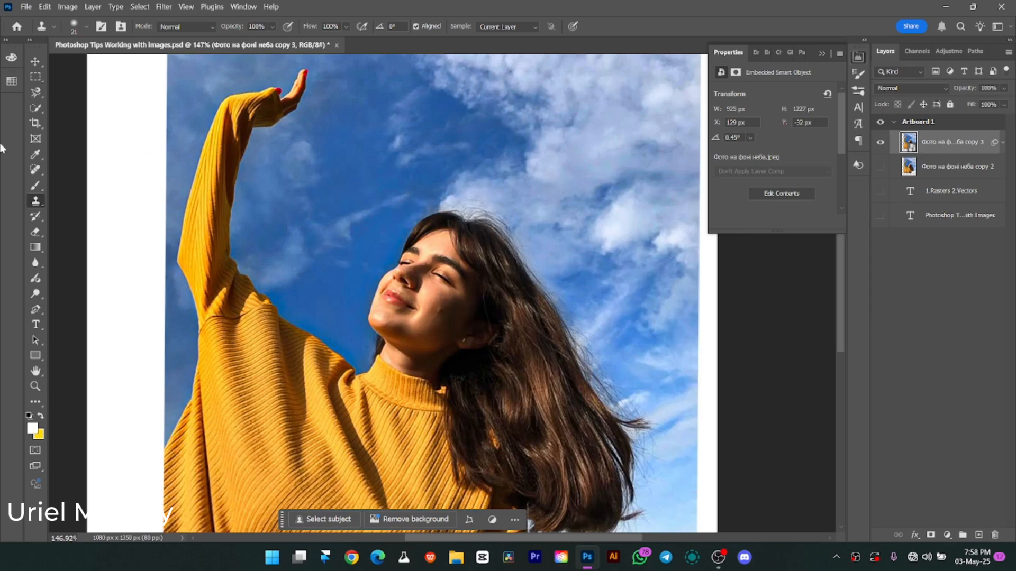
# Activate the Move tool, open the smart object's embedded photo as its own document, and close it without changes.
pyautogui.click(35, 62)
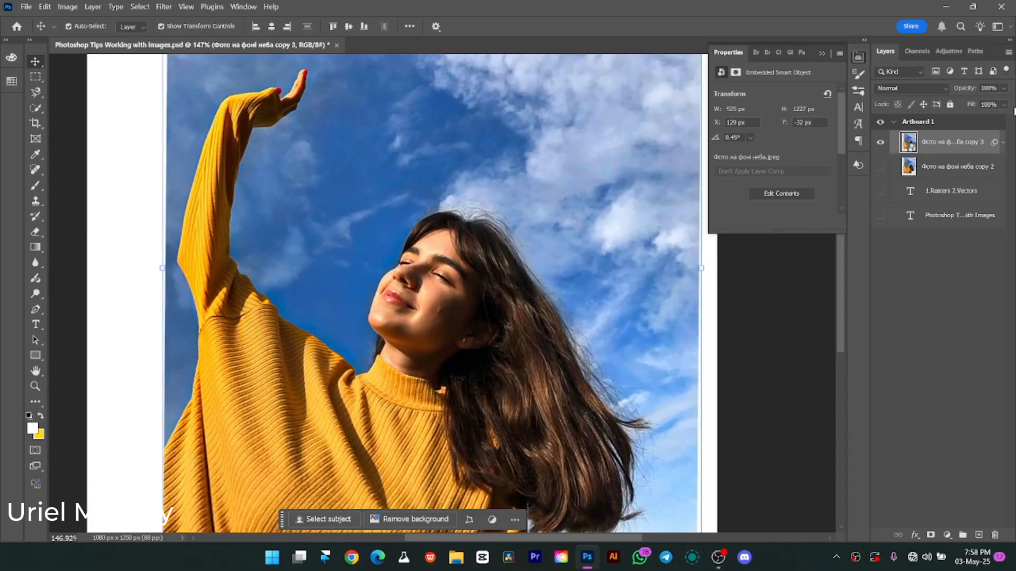
pyautogui.doubleClick(913, 150)
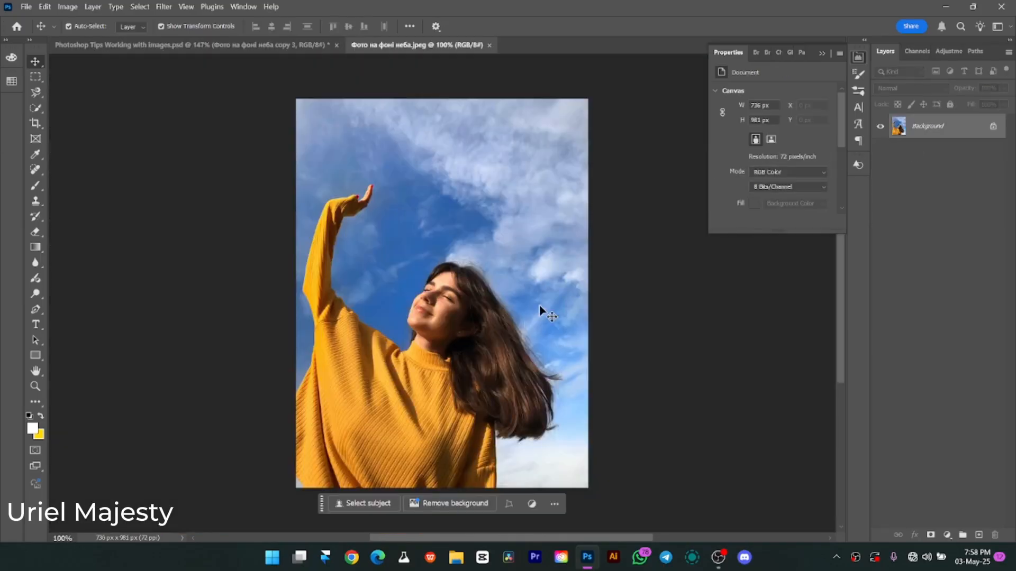
pyautogui.click(489, 45)
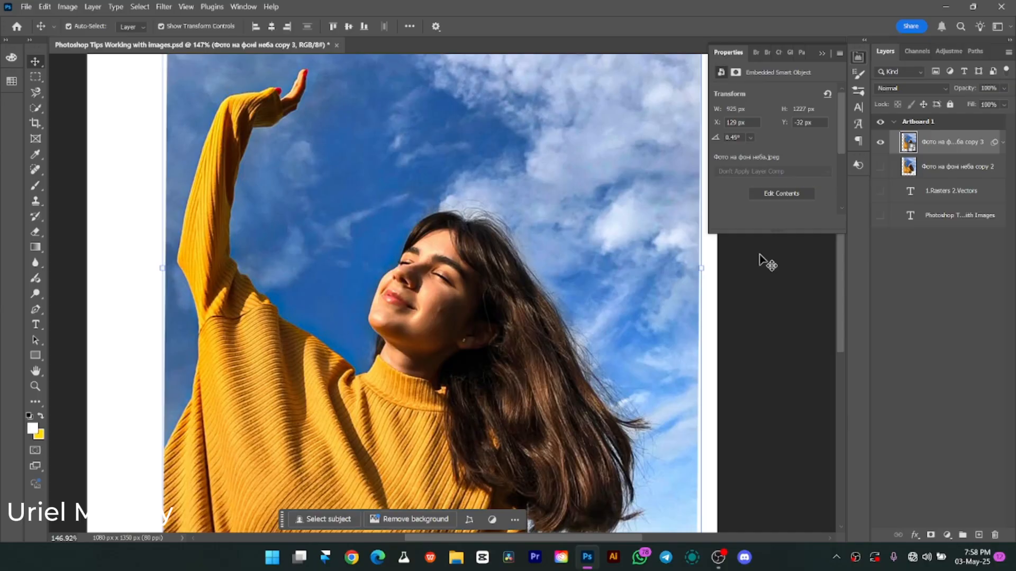
# Apply a slight Gaussian Blur to the smart object photo layer as a smart filter.
pyautogui.hotkey('ctrl', '-')
pyautogui.hotkey('ctrl', '-')
pyautogui.hotkey('ctrl', '-')
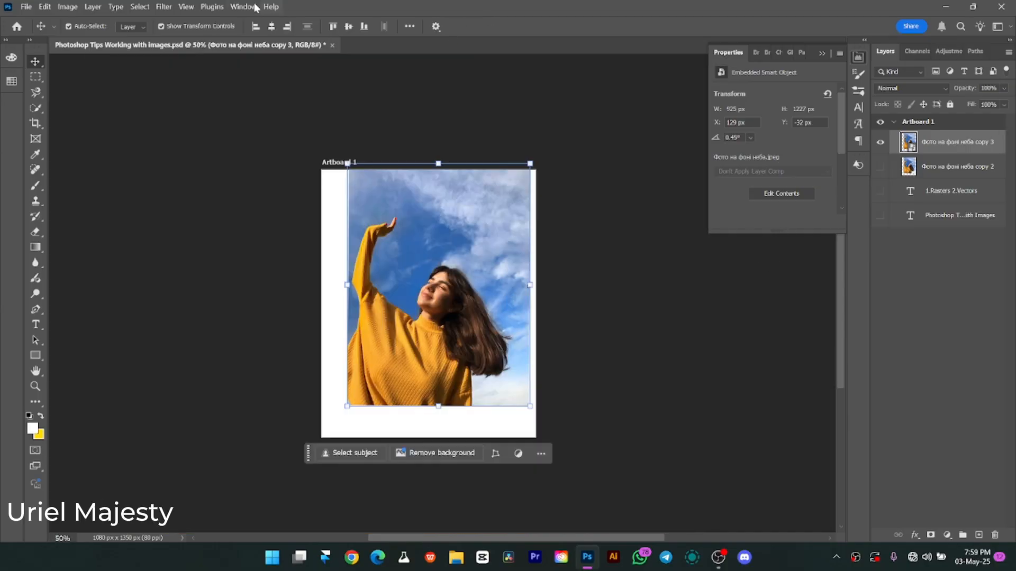
pyautogui.click(164, 6)
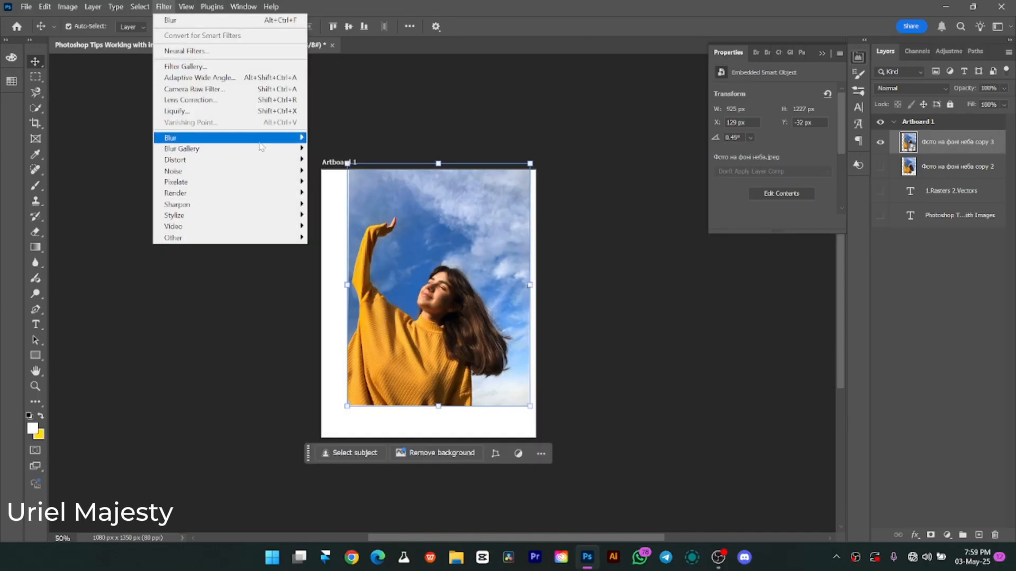
pyautogui.moveTo(273, 140)
pyautogui.click(340, 182)
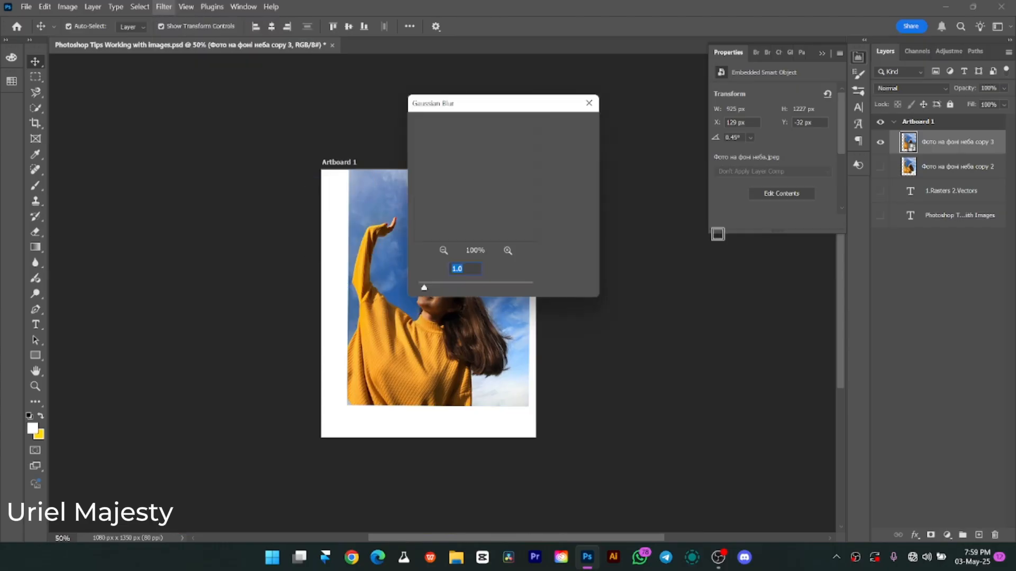
pyautogui.moveTo(425, 288); pyautogui.dragTo(432, 288)
pyautogui.click(569, 126)
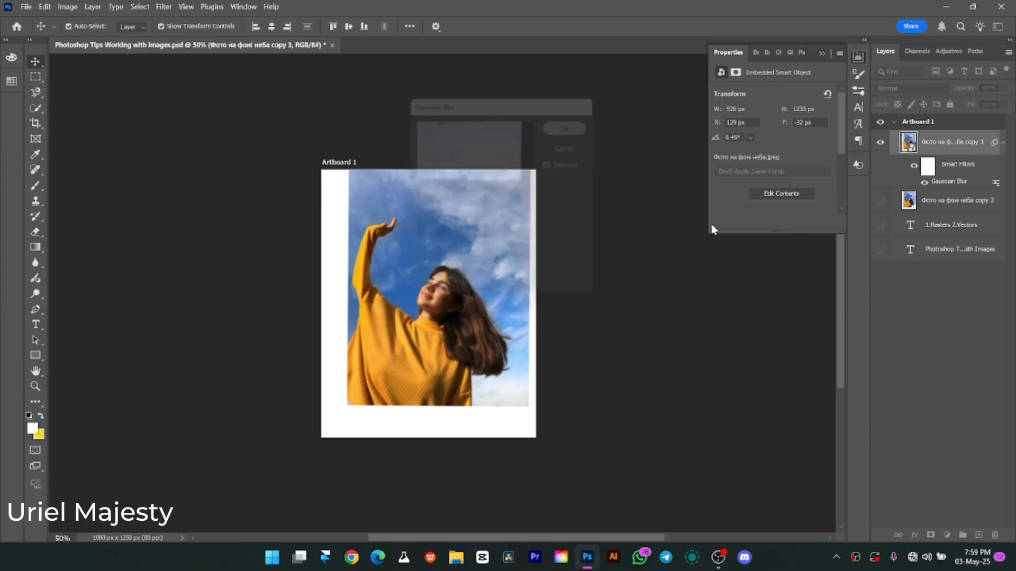
# Edit the smart object's existing Gaussian Blur filter and set its radius to 3.8 pixels.
pyautogui.doubleClick(951, 182)
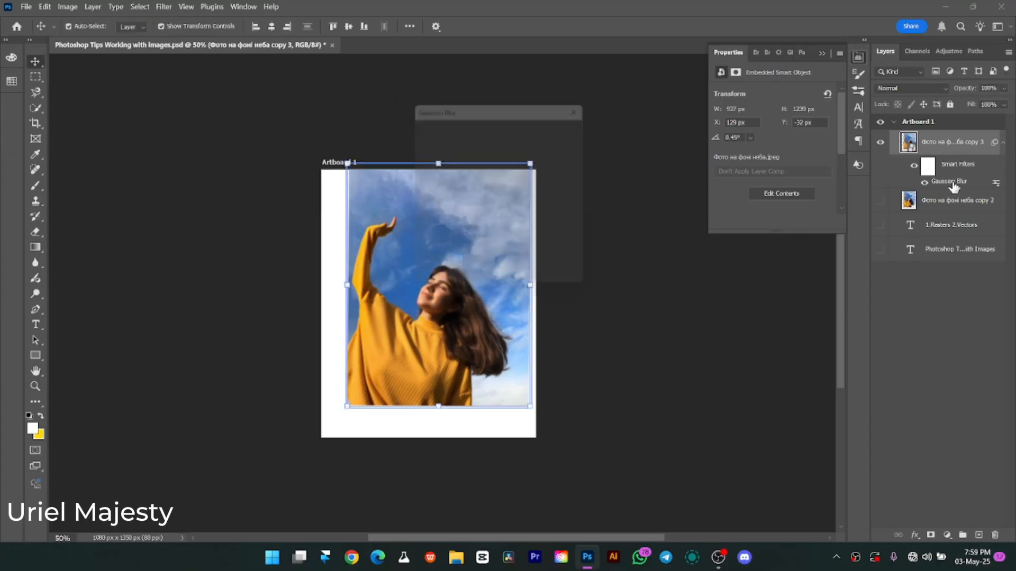
pyautogui.moveTo(433, 287)
pyautogui.mouseDown()
pyautogui.moveTo(425, 287)
pyautogui.moveTo(479, 285)
pyautogui.moveTo(442, 288)
pyautogui.mouseUp()
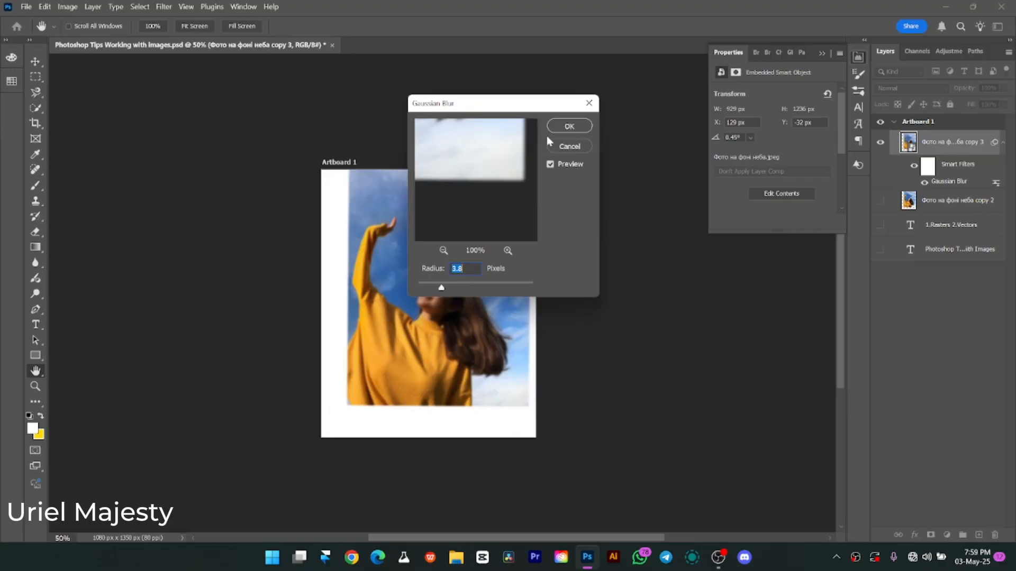
pyautogui.click(579, 128)
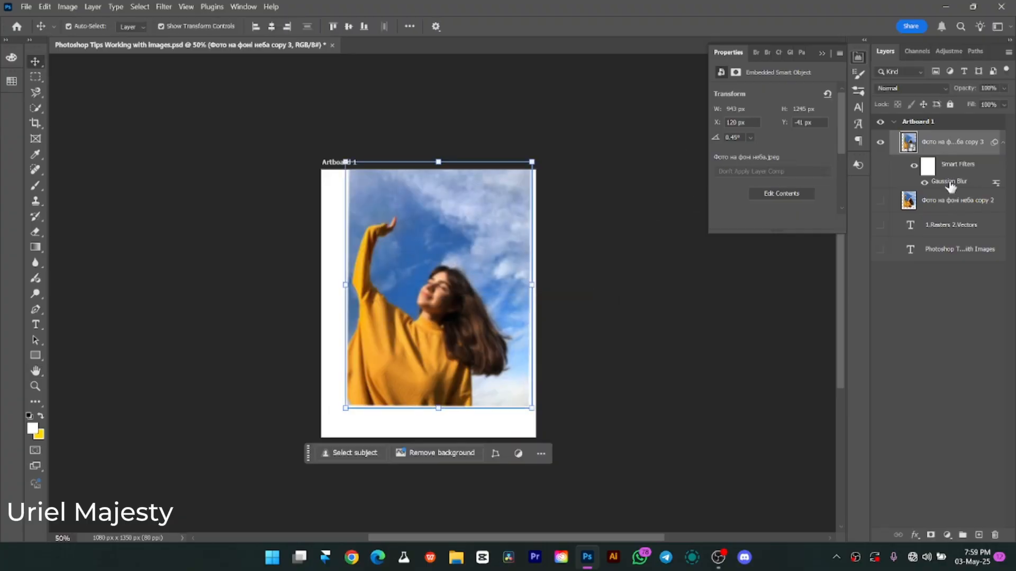
# Collapse the smart object's filter list, hide that layer, and show the pixel photo layer again.
pyautogui.click(1003, 143)
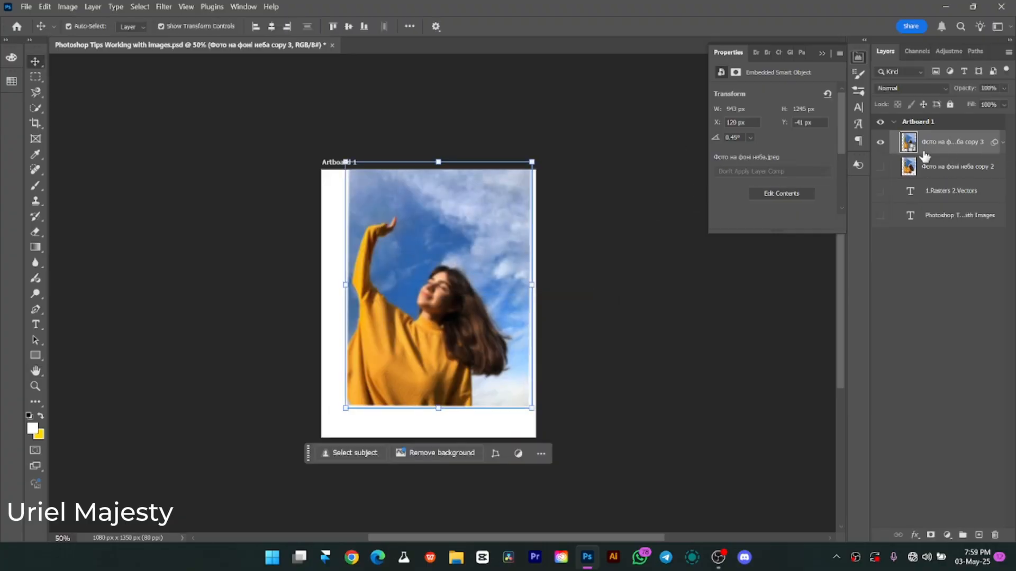
pyautogui.click(880, 142)
pyautogui.click(880, 166)
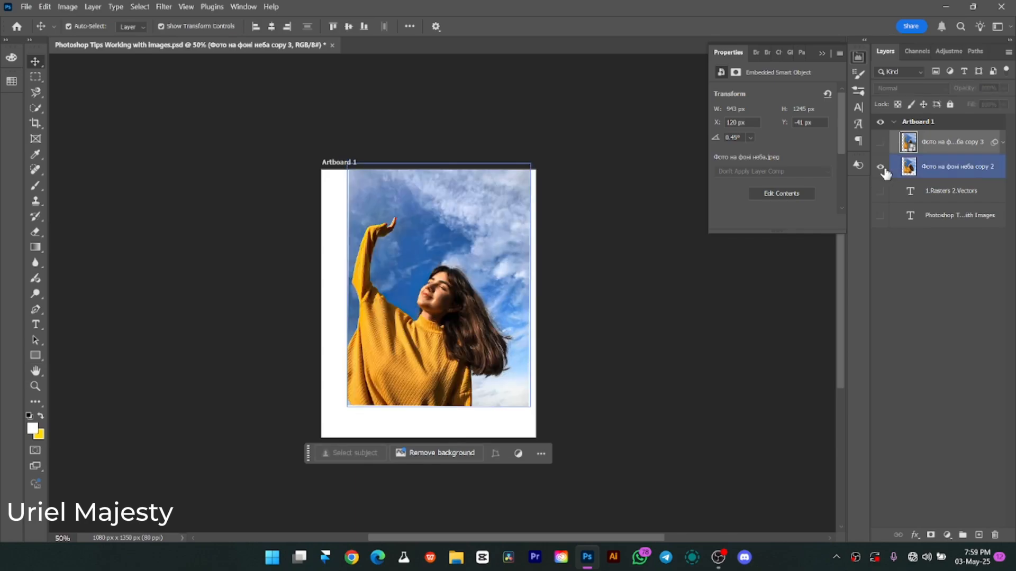
pyautogui.hotkey('ctrl', 'o')
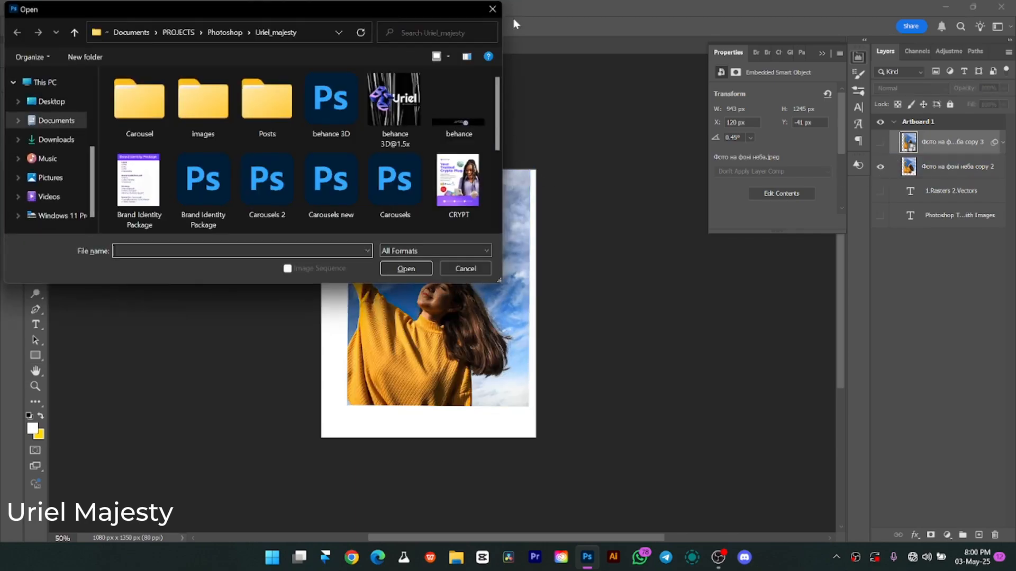
pyautogui.click(493, 9)
pyautogui.hotkey('ctrl', '0')
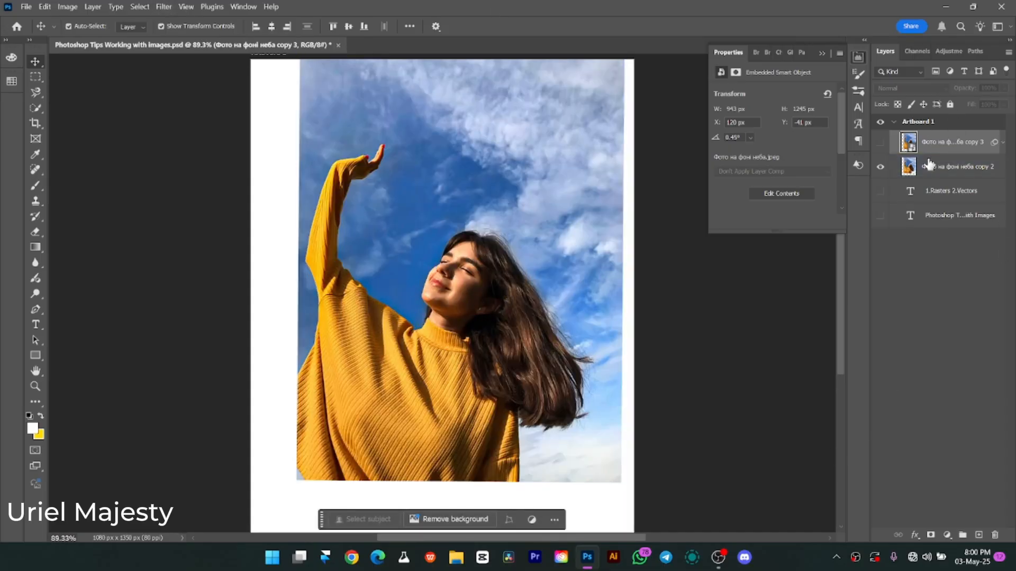
# Try a Gaussian Blur with a 3.8-pixel radius directly on the pixel photo layer and undo it.
pyautogui.click(967, 165)
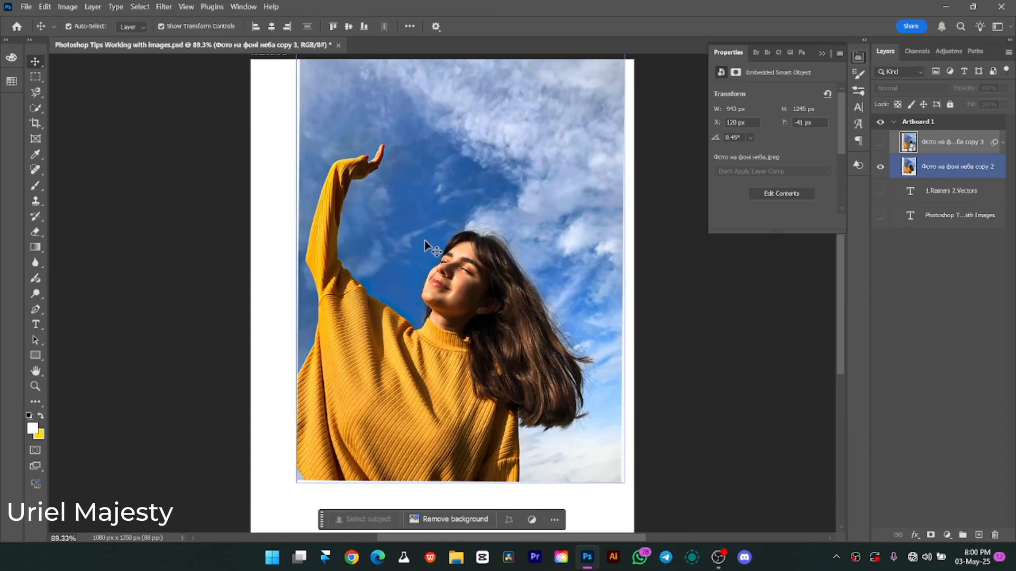
pyautogui.click(165, 8)
pyautogui.click(950, 166)
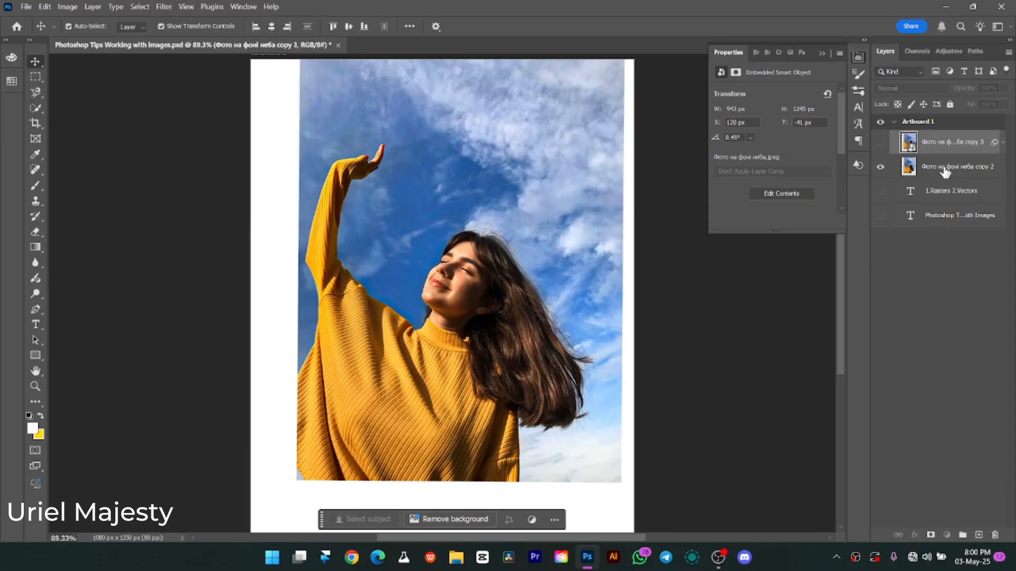
pyautogui.click(950, 167)
pyautogui.click(160, 12)
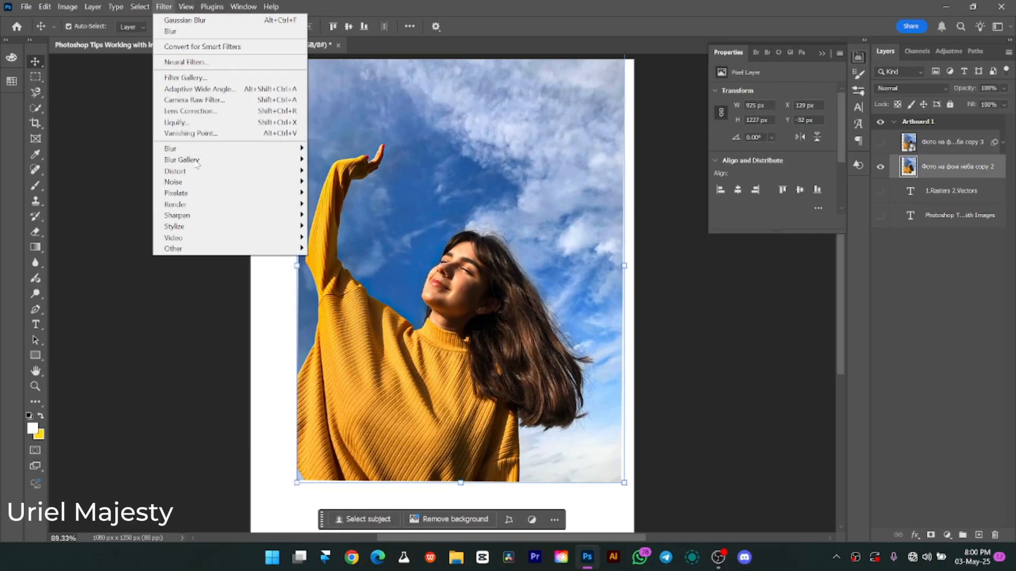
pyautogui.moveTo(299, 149)
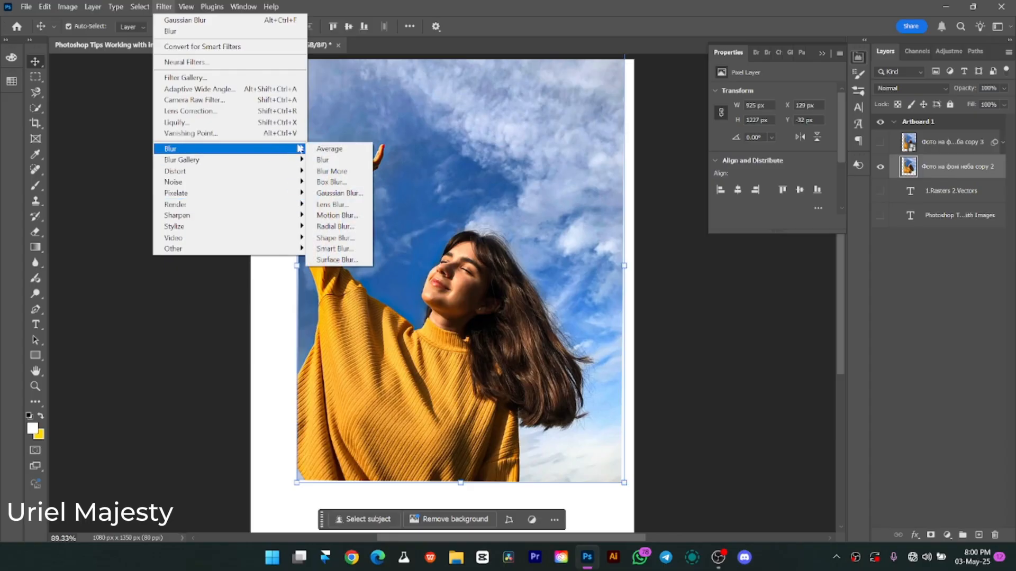
pyautogui.click(339, 193)
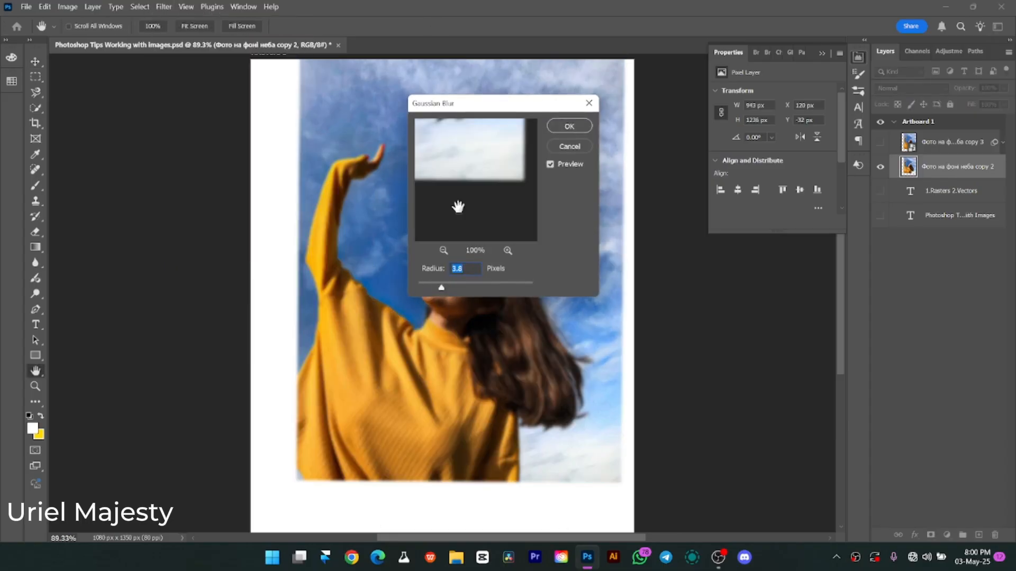
pyautogui.click(572, 128)
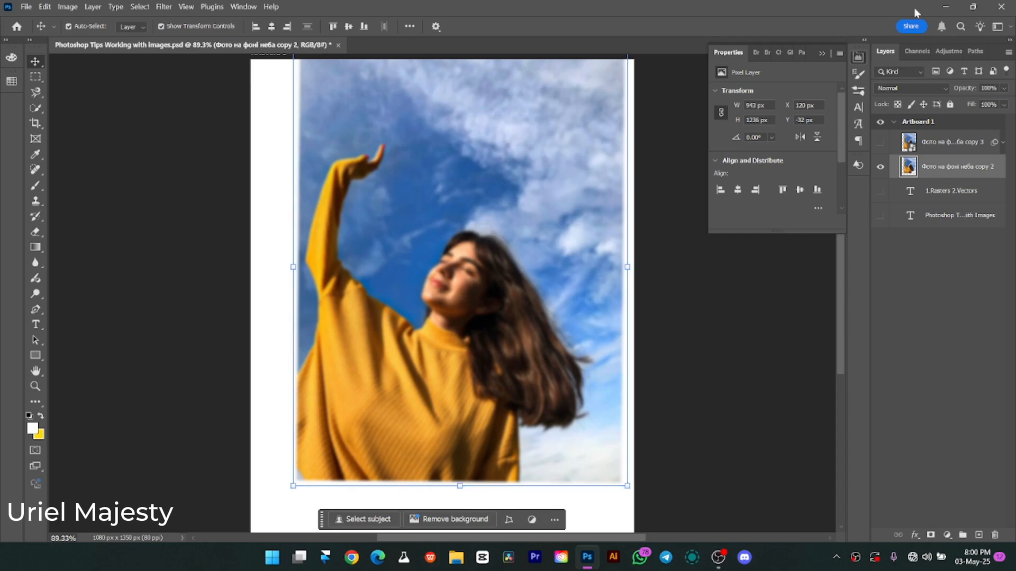
pyautogui.hotkey('ctrl', 'z')
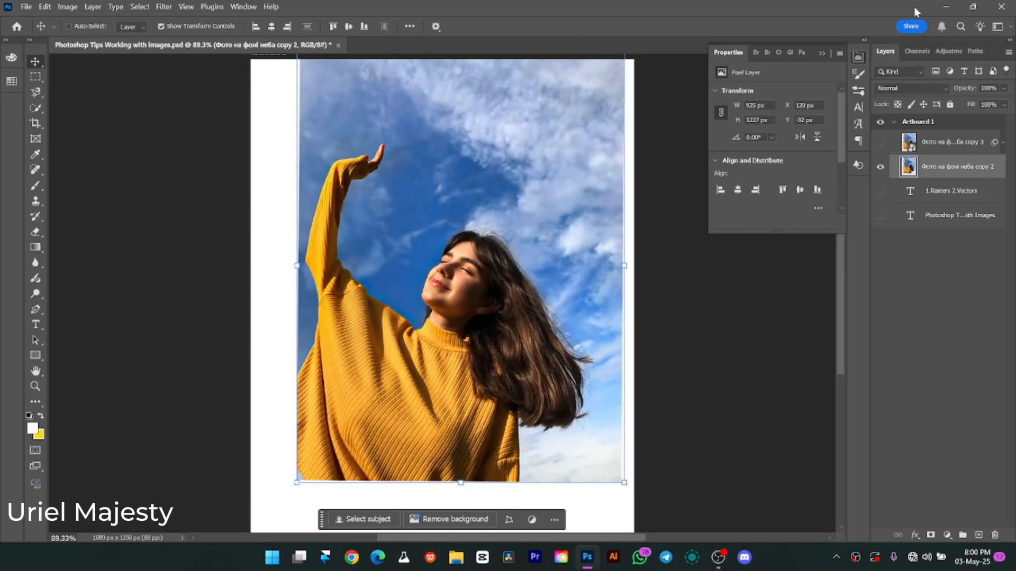
# Hide the pixel photo layer, show the smart object photo layer, and expand its filter list.
pyautogui.click(881, 167)
pyautogui.click(881, 143)
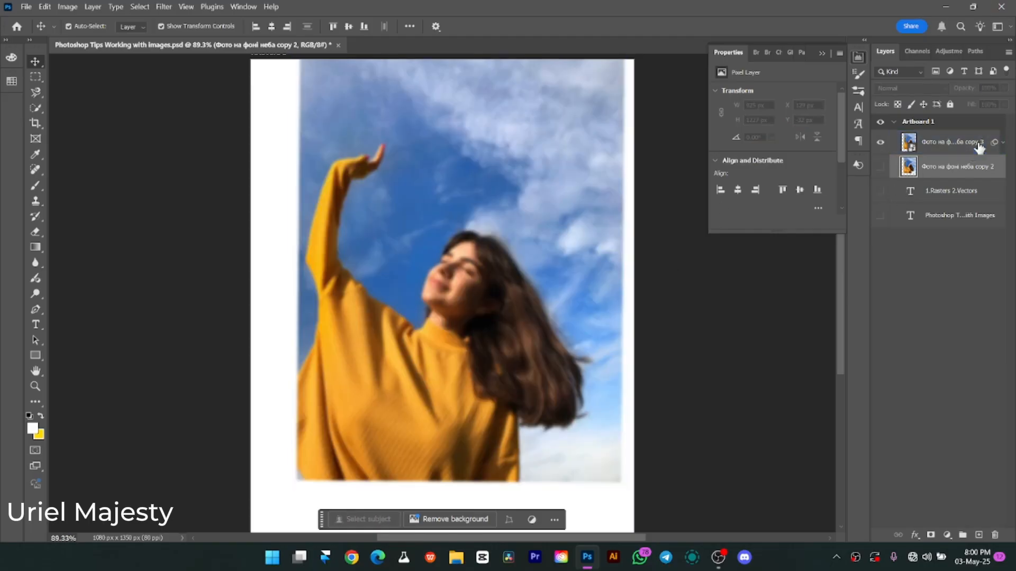
pyautogui.click(1002, 142)
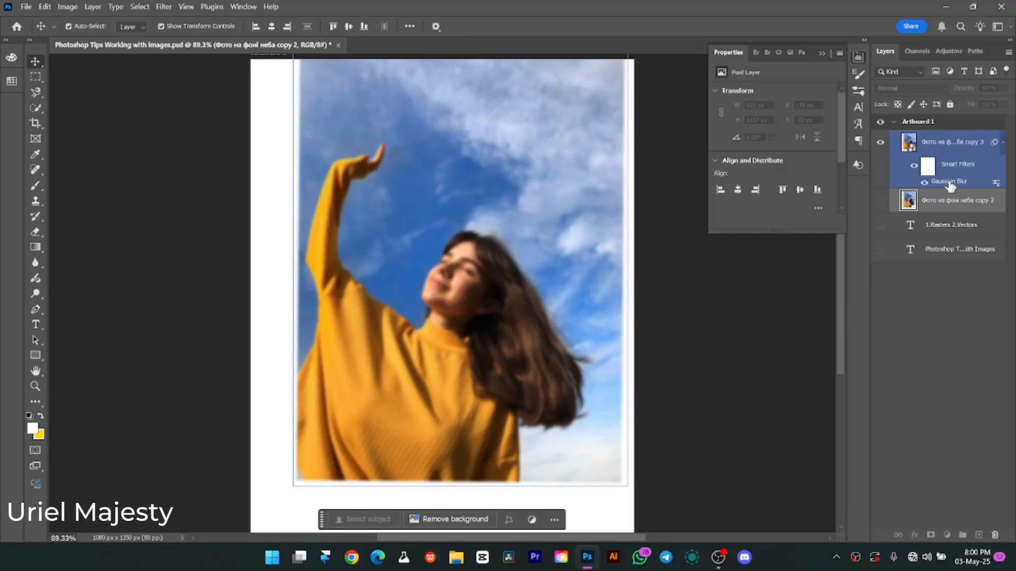
# Set the smart object's Gaussian Blur radius to 1.1 pixels, and delete its smart filters.
pyautogui.doubleClick(950, 182)
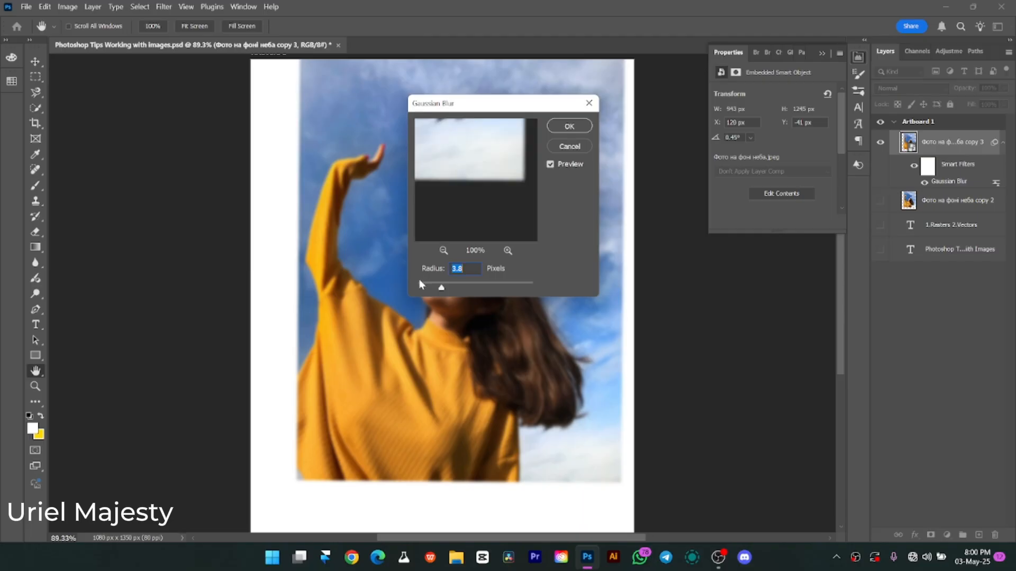
pyautogui.click(426, 287)
pyautogui.click(550, 164)
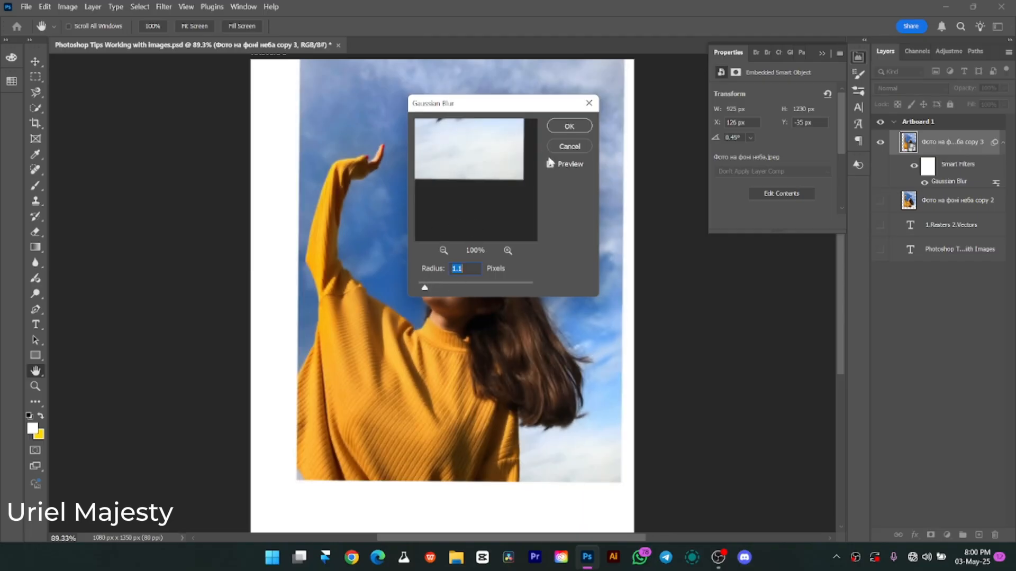
pyautogui.click(571, 127)
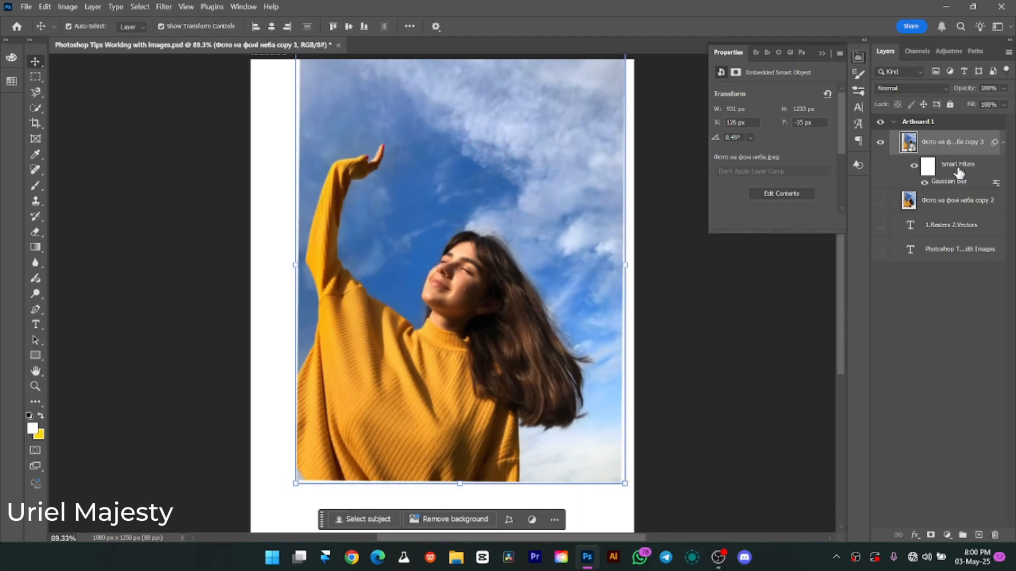
pyautogui.moveTo(987, 511); pyautogui.dragTo(994, 535)
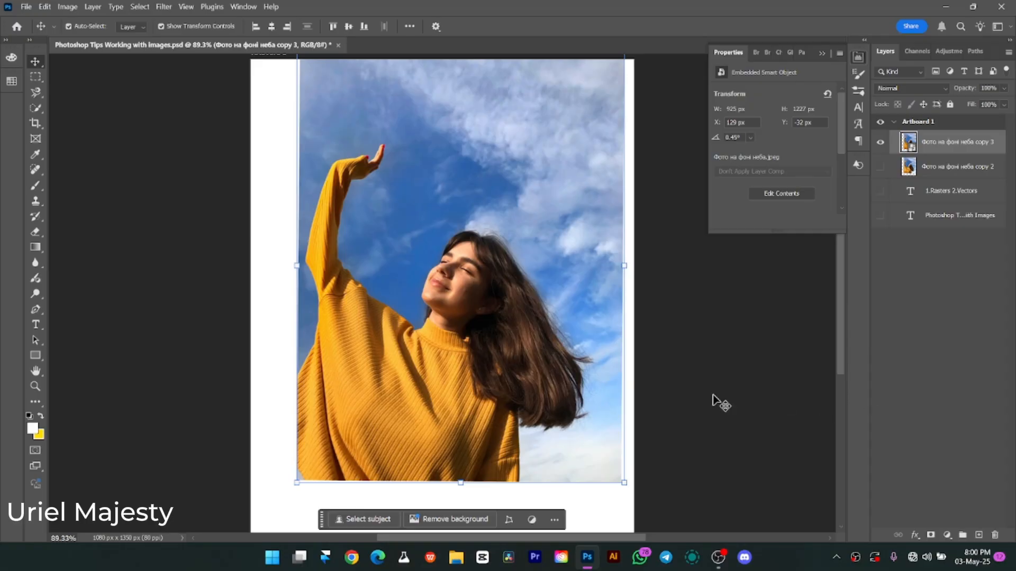
# Shrink the smart object photo to about 4% scale, apply it, and enlarge the photo to about 792 by 1052 px.
pyautogui.moveTo(624, 266); pyautogui.dragTo(316, 232)
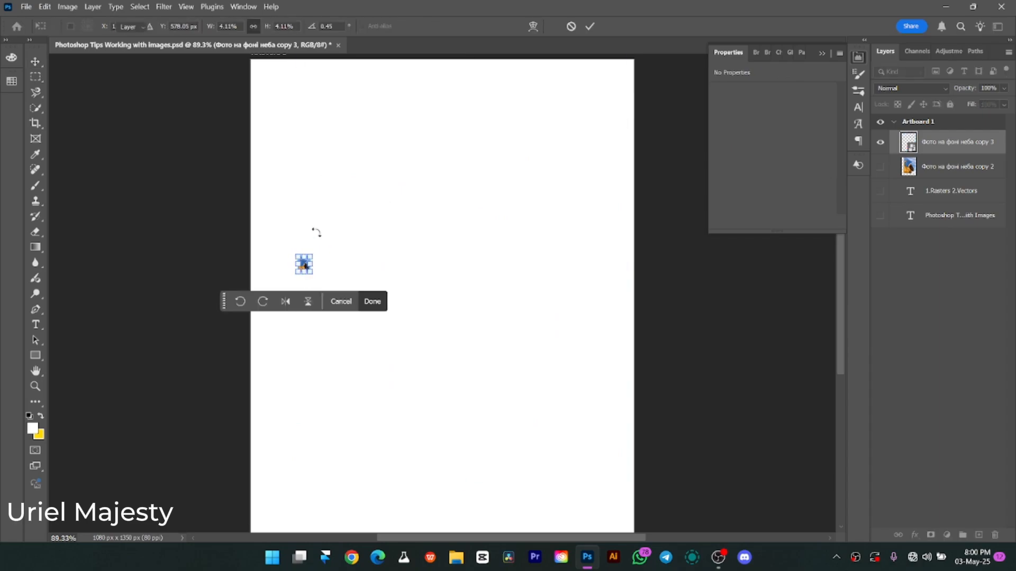
pyautogui.press('Return')
pyautogui.moveTo(315, 268); pyautogui.dragTo(579, 290)
pyautogui.press('Return')
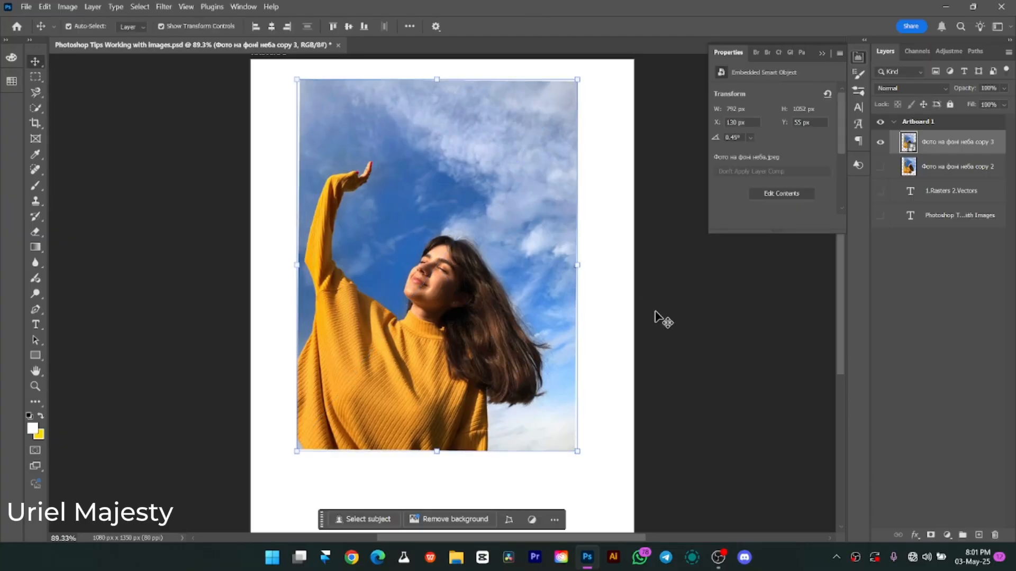
# Reselect the resized photo and move it to about X 149 px, Y 62 px on the artboard.
pyautogui.click(657, 315)
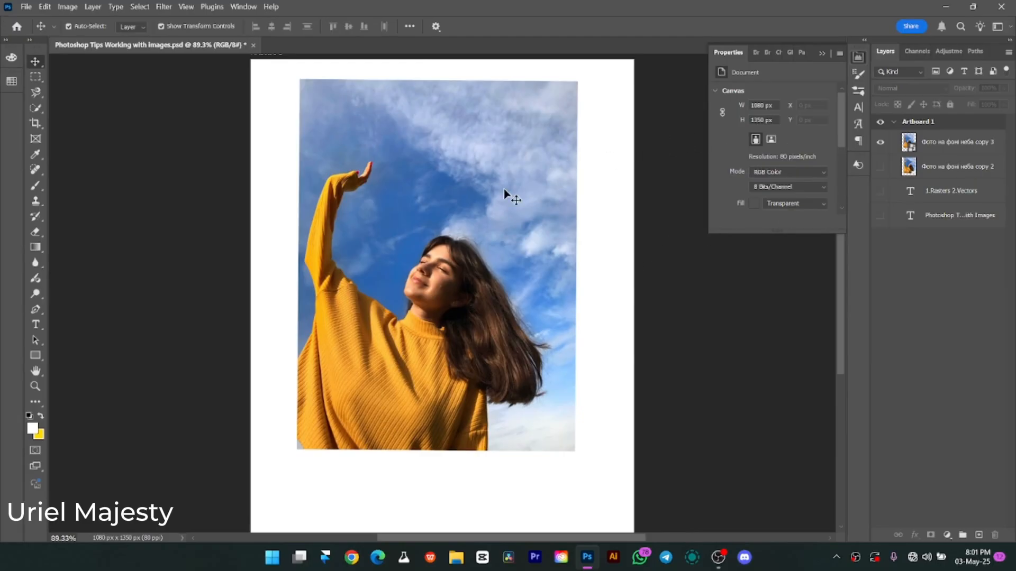
pyautogui.click(502, 222)
pyautogui.moveTo(447, 310)
pyautogui.mouseDown()
pyautogui.moveTo(468, 333)
pyautogui.moveTo(439, 323)
pyautogui.moveTo(443, 316)
pyautogui.mouseUp()
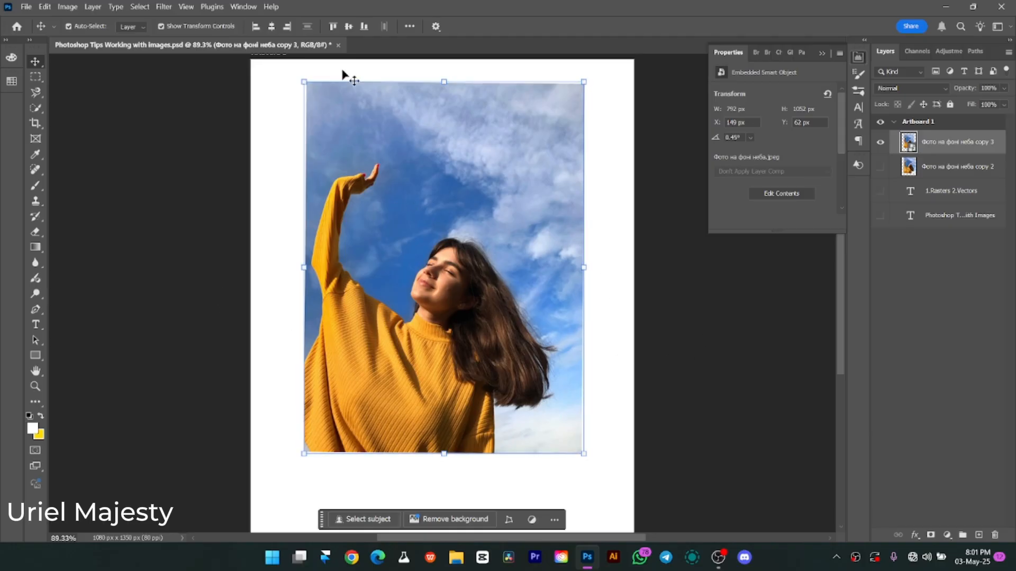
# Select the woman in the smart object photo automatically with Select Subject.
pyautogui.click(36, 109)
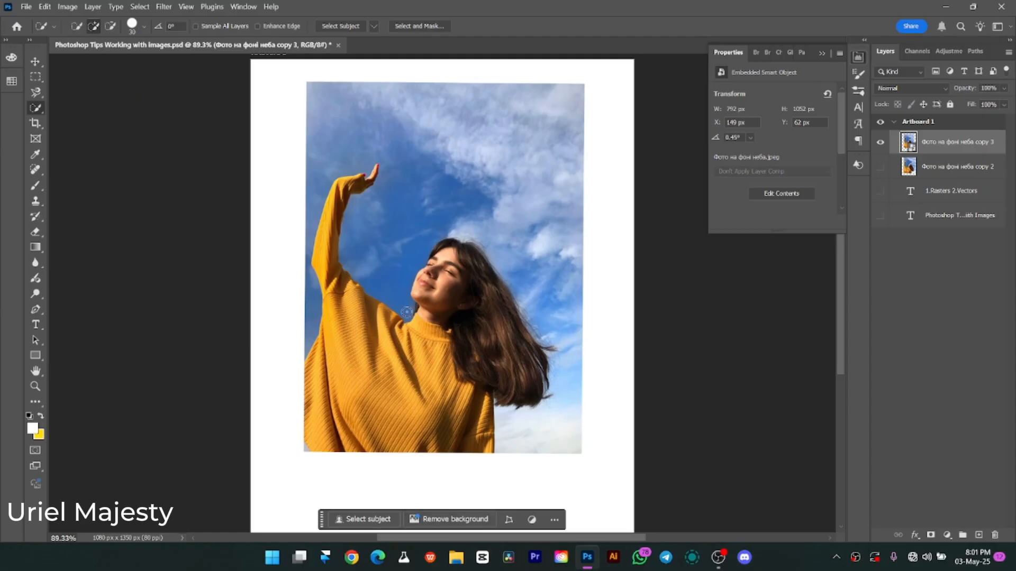
pyautogui.click(35, 61)
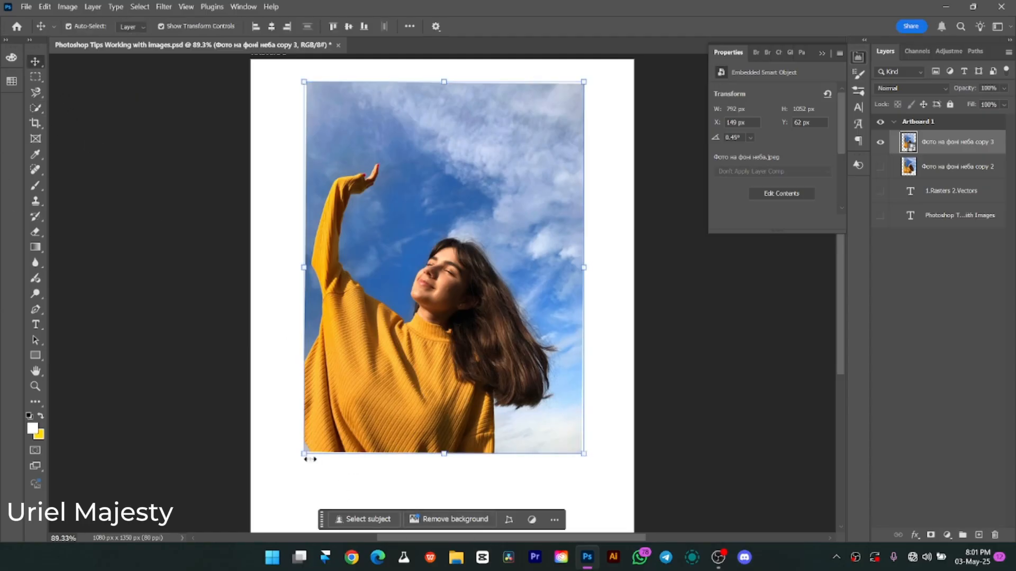
pyautogui.click(379, 520)
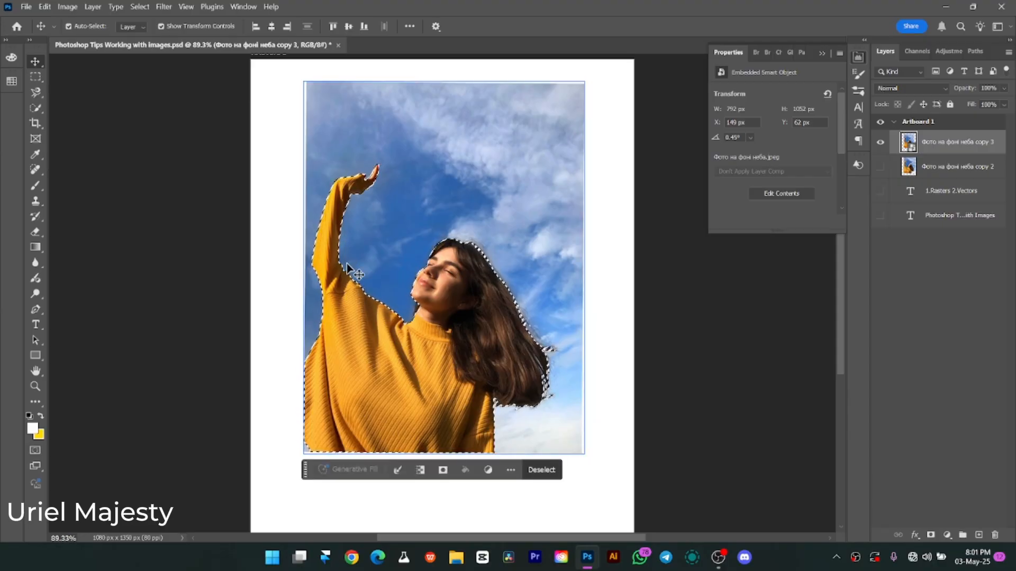
# Examine up close how the selection follows the fine strands around the woman's hair.
pyautogui.press('z')
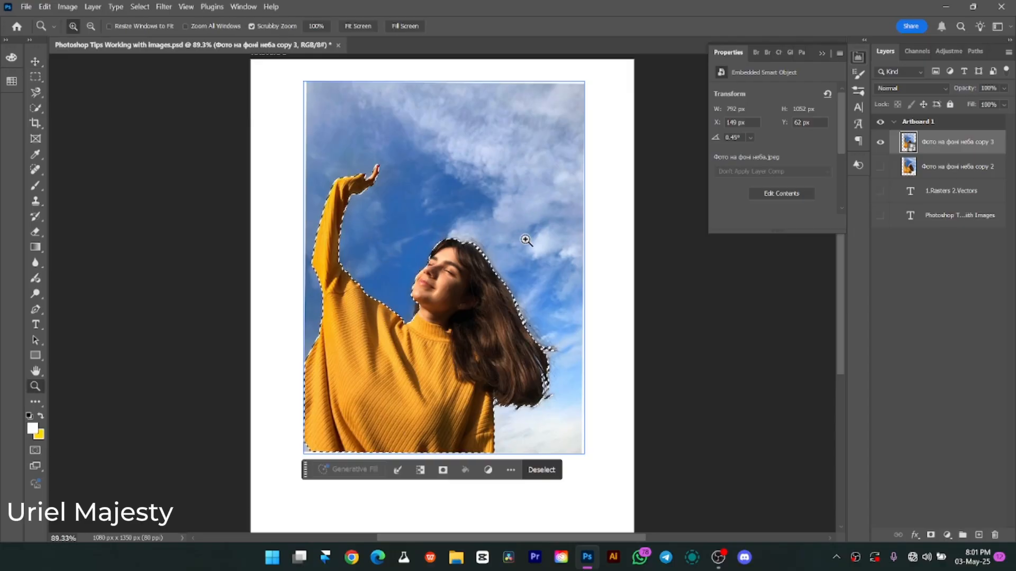
pyautogui.moveTo(526, 240); pyautogui.dragTo(494, 268)
pyautogui.press('v')
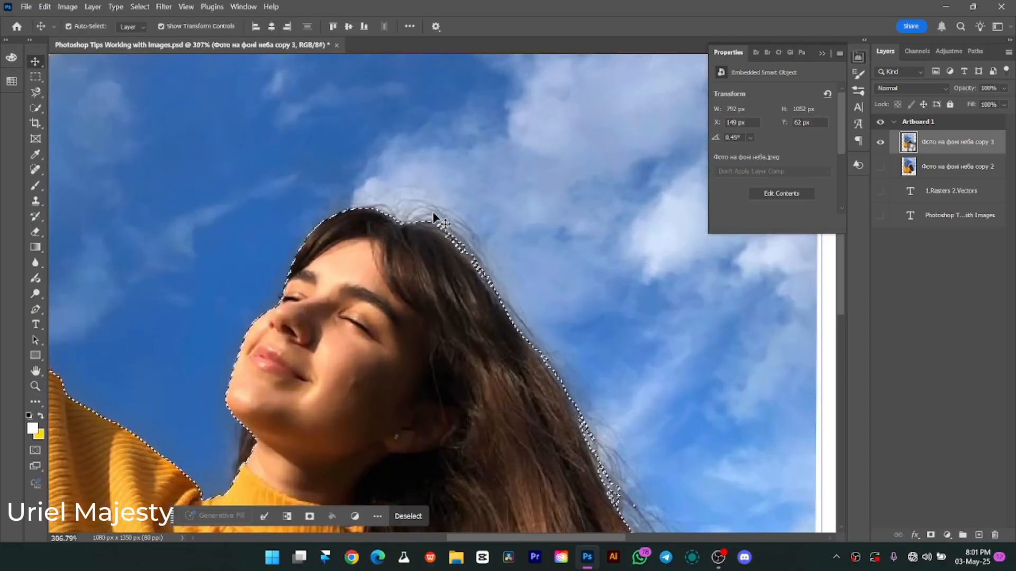
pyautogui.press('z')
pyautogui.moveTo(608, 320); pyautogui.dragTo(576, 297)
pyautogui.press('v')
pyautogui.scroll(-3, 529, 324)
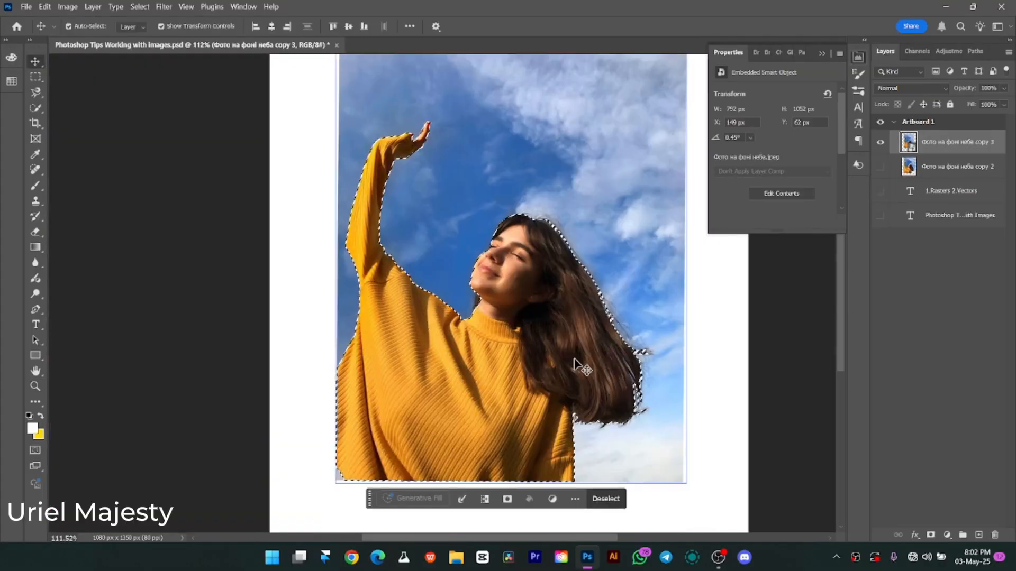
# Refine the hair edges of the selection in Select and Mask, and preview the cutout at 93% transparency.
pyautogui.click(141, 7)
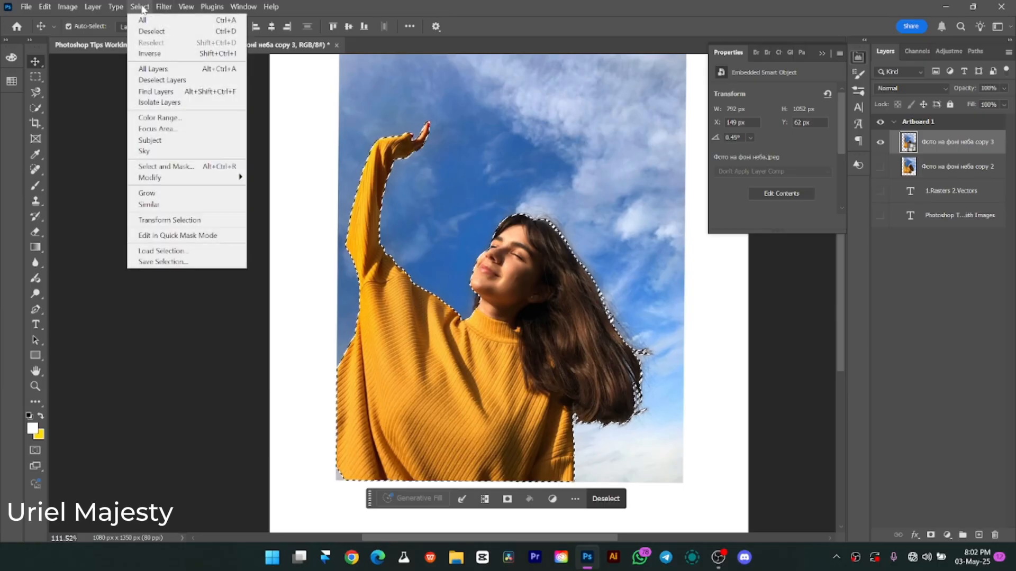
pyautogui.click(186, 167)
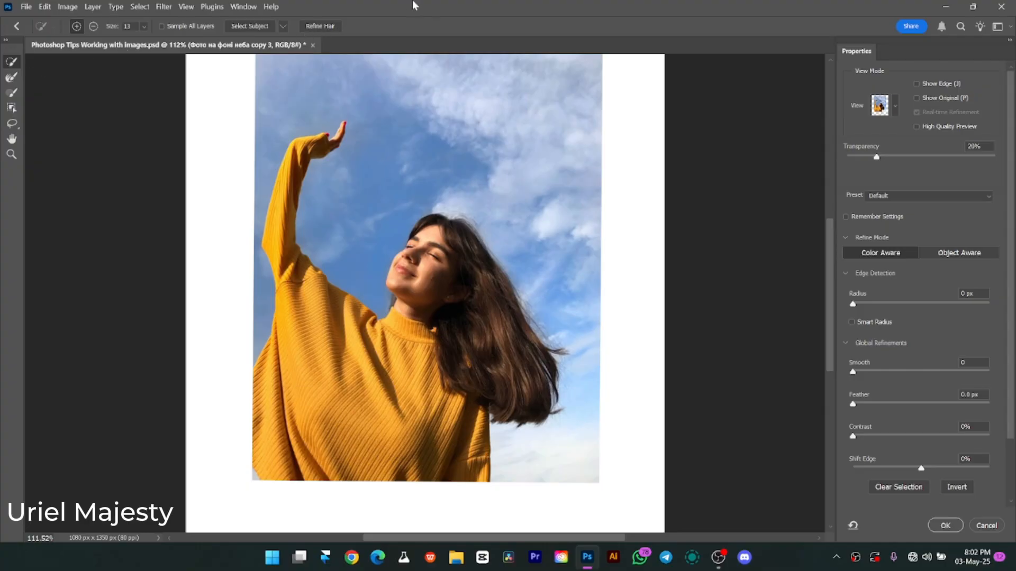
pyautogui.click(321, 27)
pyautogui.click(12, 78)
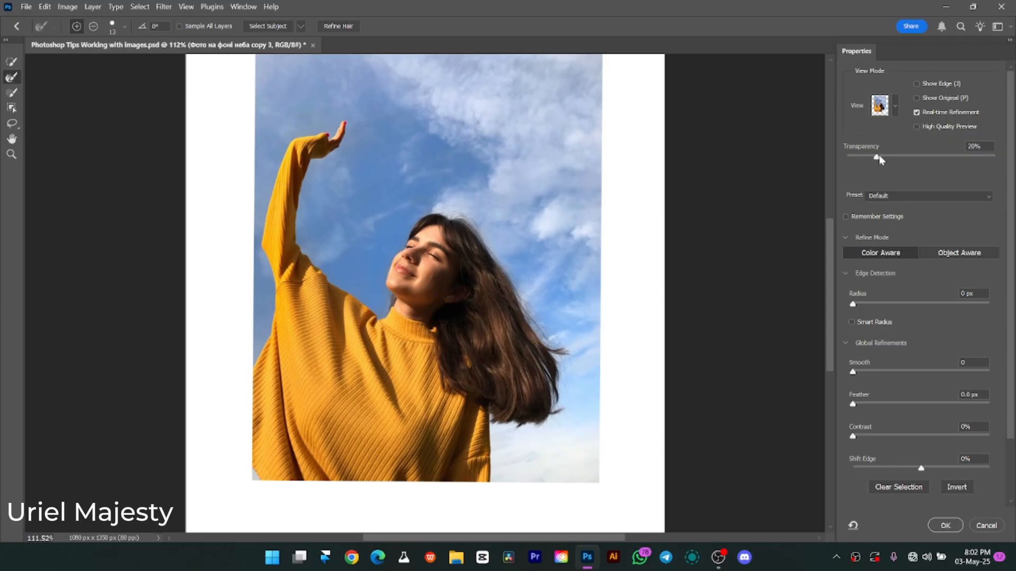
pyautogui.moveTo(877, 157); pyautogui.dragTo(981, 160)
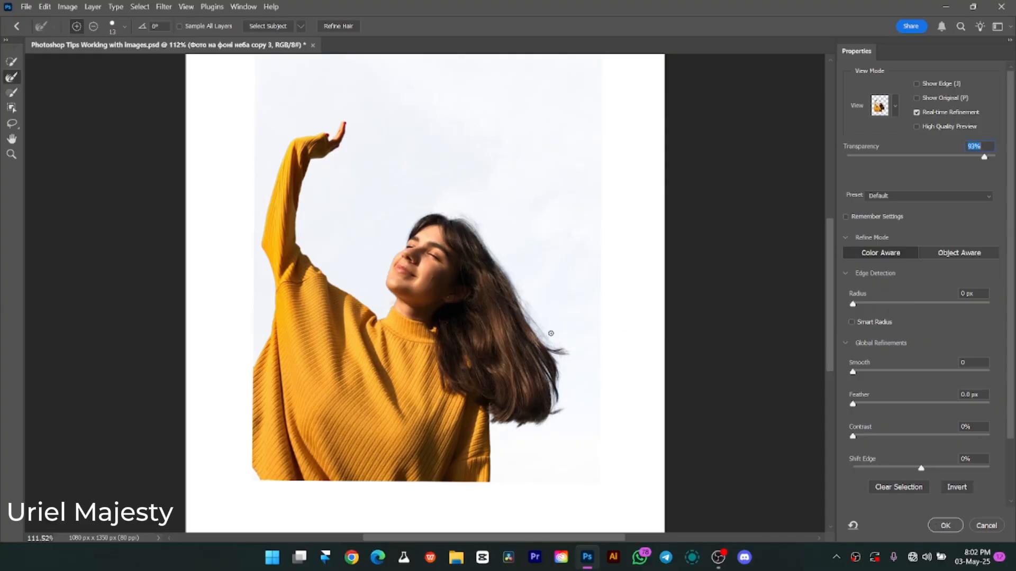
# Set the preview transparency to 87% and output the refined selection as a New Layer with Layer Mask.
pyautogui.press('z')
pyautogui.moveTo(550, 335); pyautogui.dragTo(538, 319)
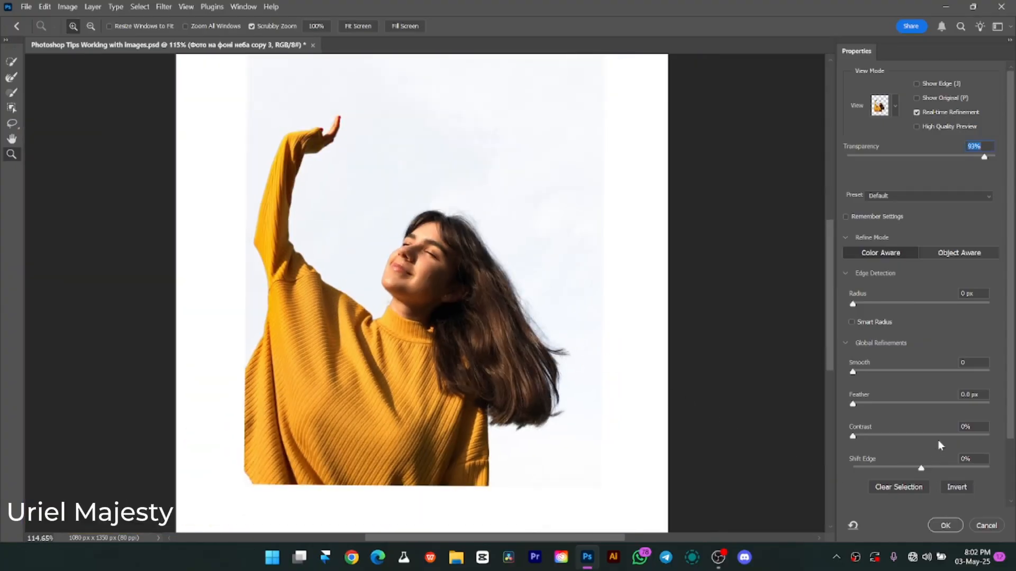
pyautogui.scroll(-5, 941, 438)
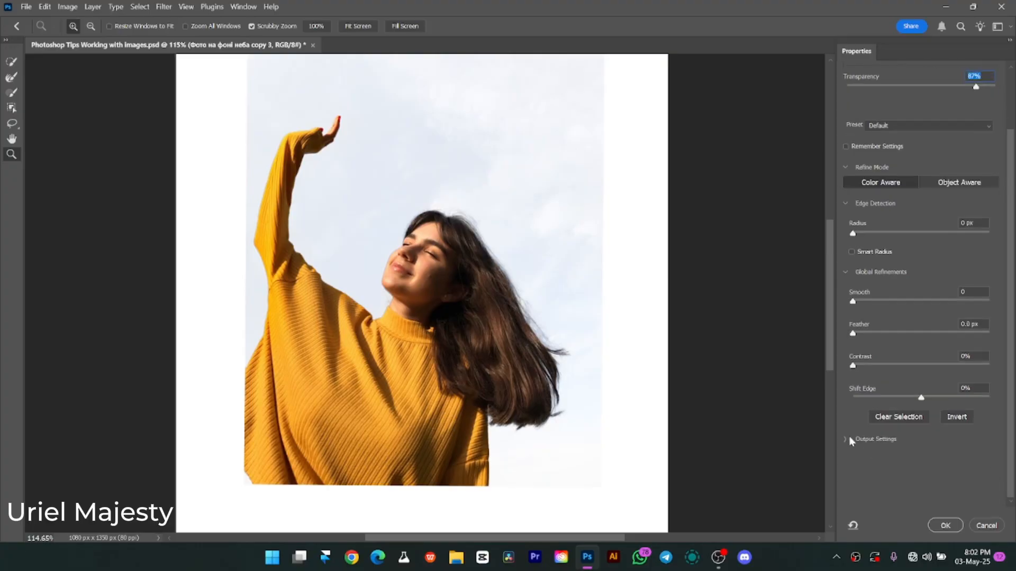
pyautogui.click(846, 440)
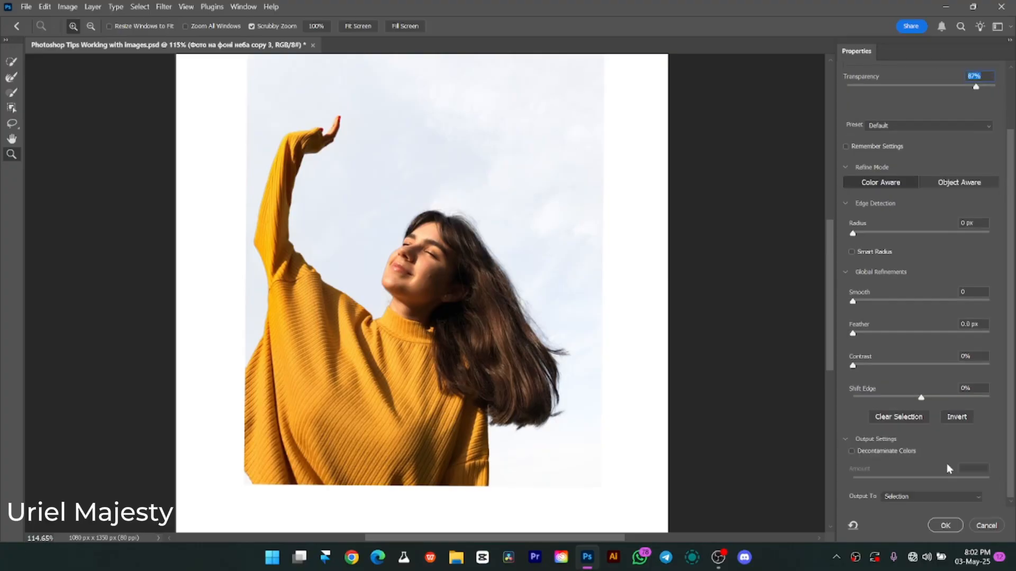
pyautogui.click(925, 497)
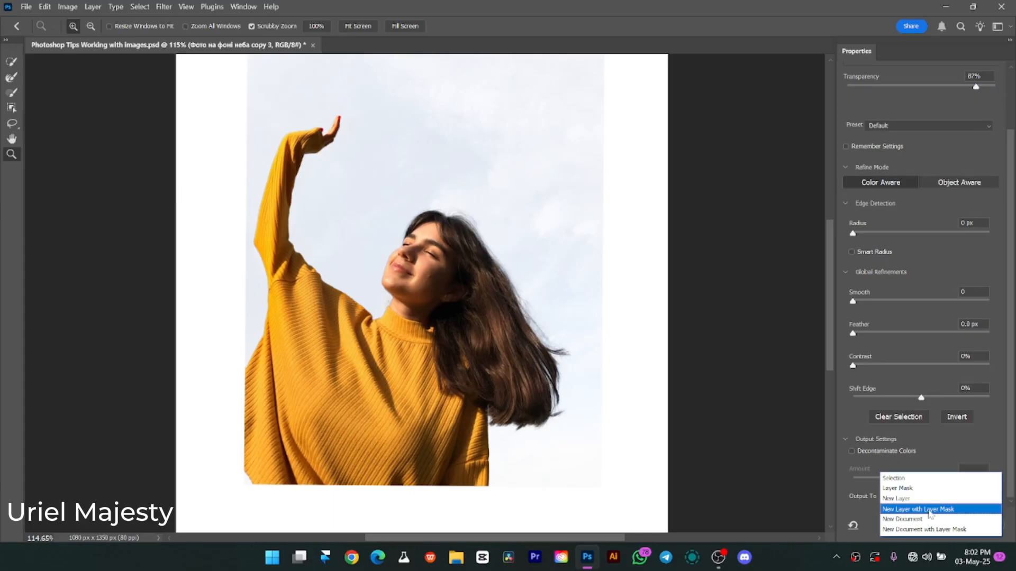
pyautogui.click(928, 510)
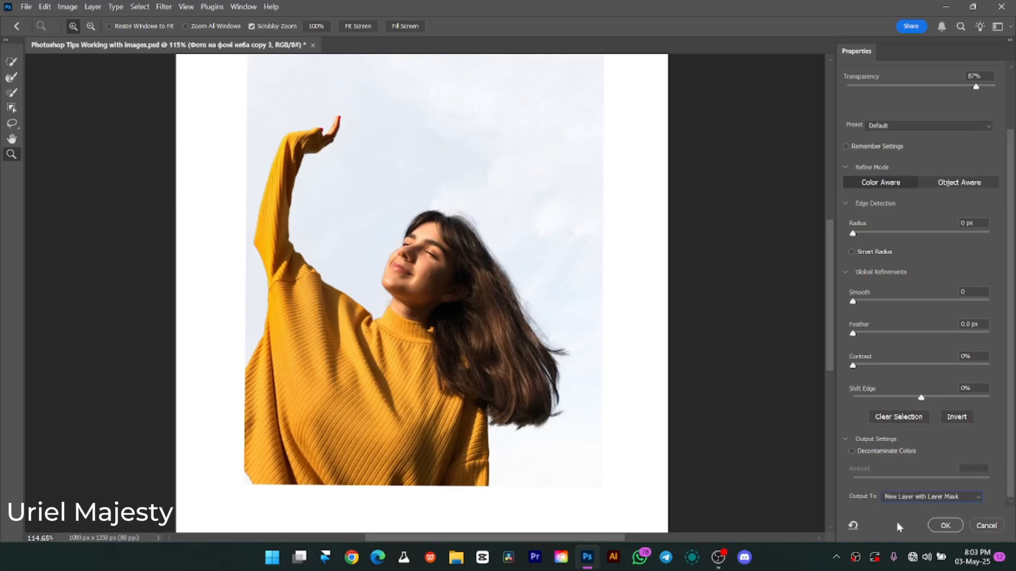
pyautogui.click(945, 527)
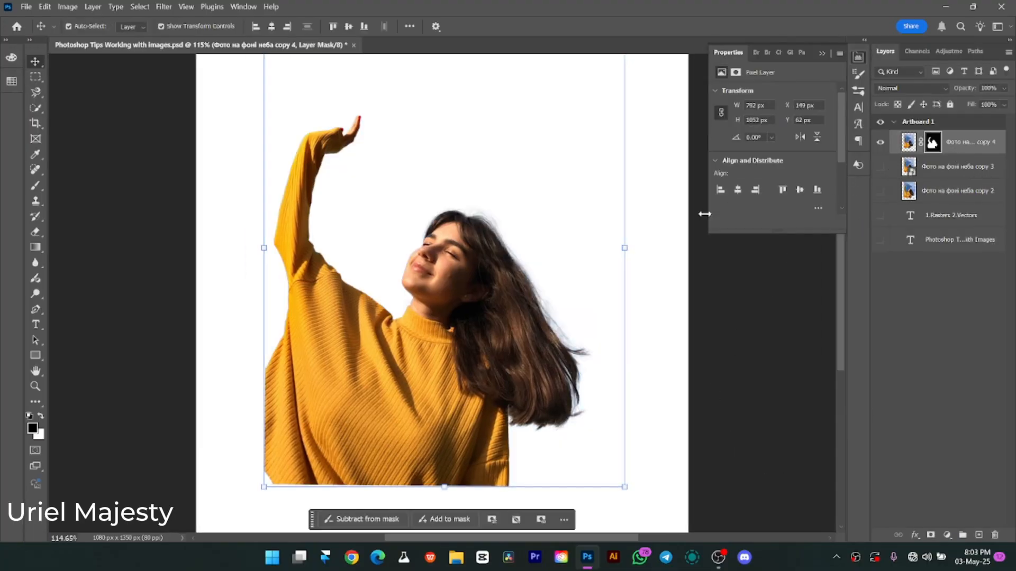
# Delete the hidden smart object photo layer and undo the deletion.
pyautogui.click(968, 167)
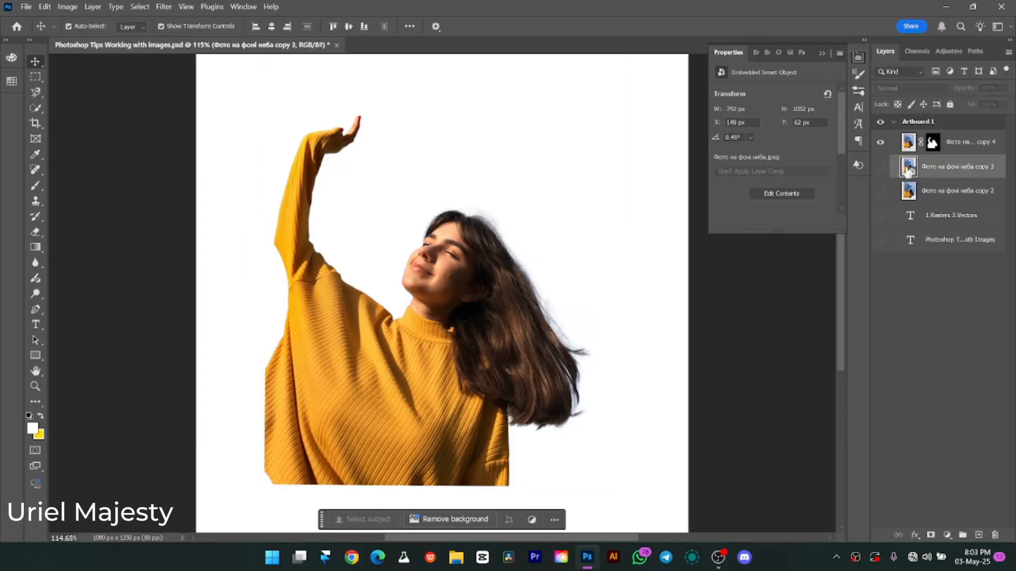
pyautogui.press('Delete')
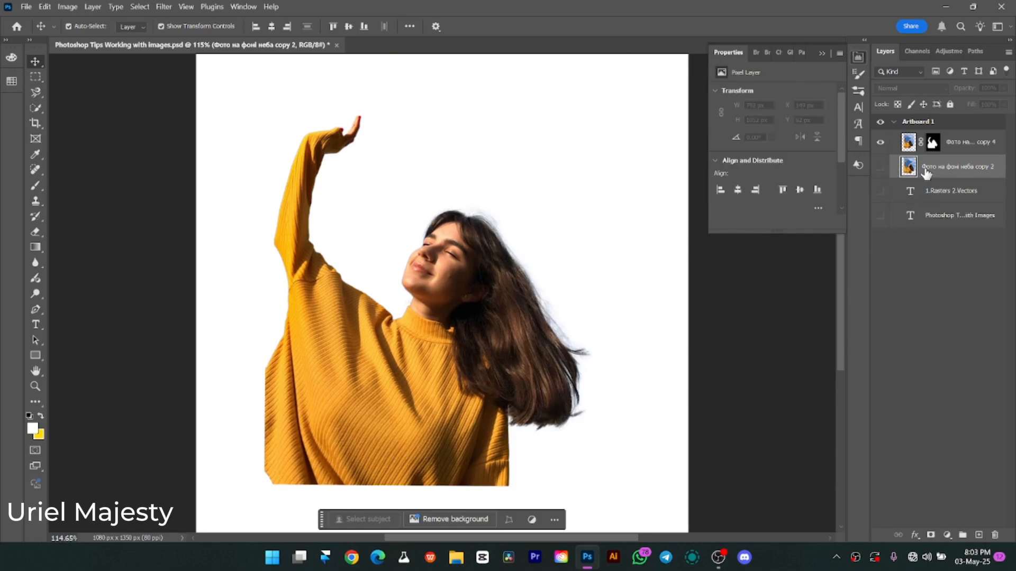
pyautogui.click(495, 239)
pyautogui.hotkey('ctrl', 'z')
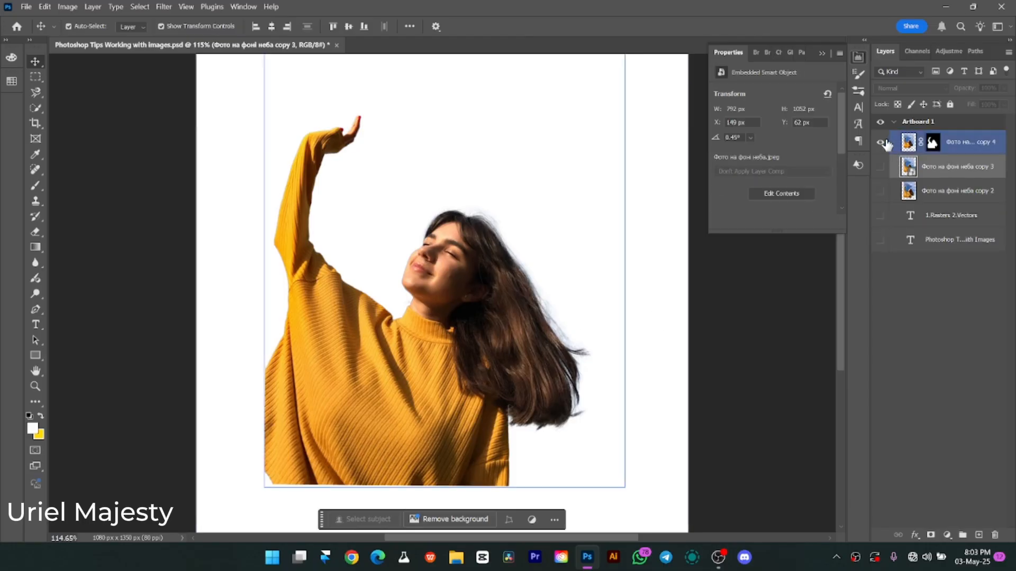
# Hide the masked cutout layer and show the smart object photo layer beneath it.
pyautogui.click(882, 142)
pyautogui.click(880, 167)
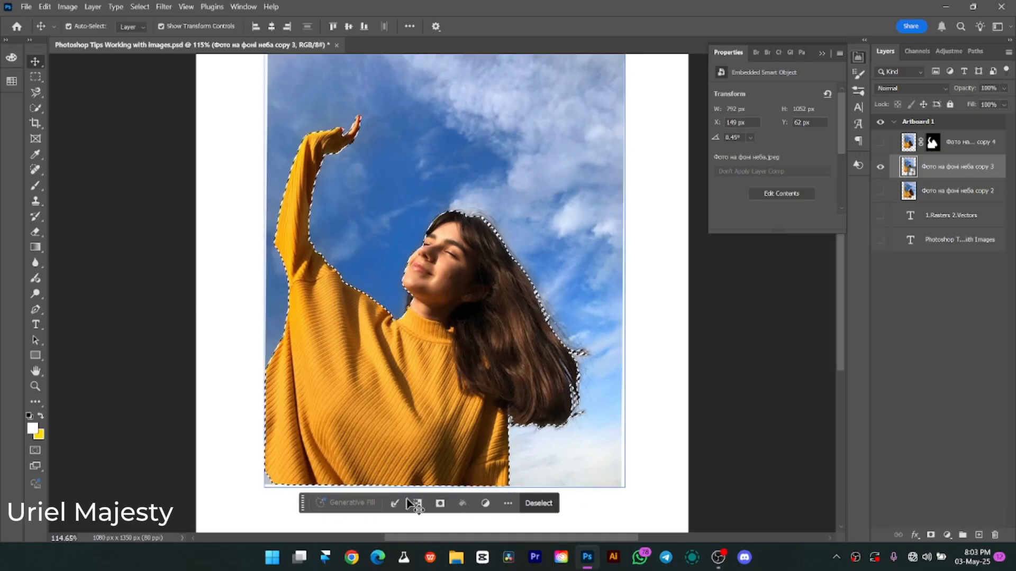
# Mask the smart object photo layer with the active selection and show the masked cutout layer above it for comparison.
pyautogui.click(931, 535)
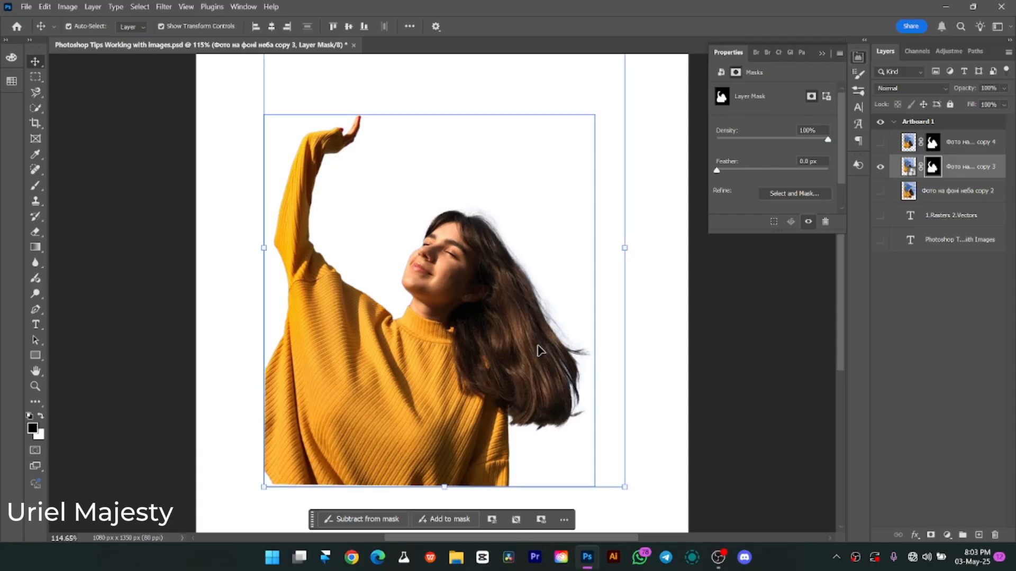
pyautogui.press('z')
pyautogui.moveTo(510, 261); pyautogui.dragTo(590, 261)
pyautogui.press('v')
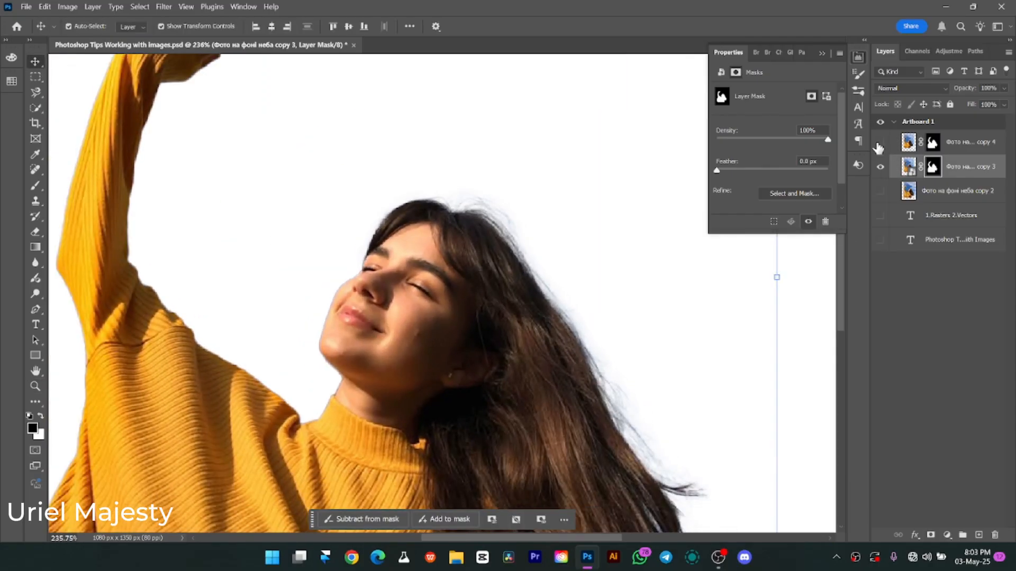
pyautogui.click(879, 143)
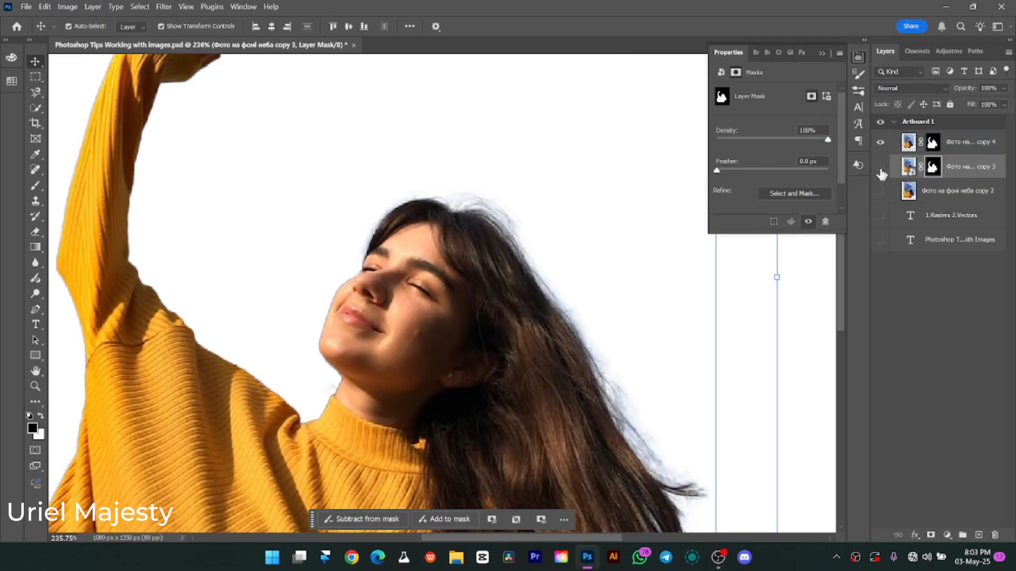
pyautogui.click(880, 168)
# Move the masked cutout copy aside so both masked versions of the woman can be compared.
pyautogui.moveTo(444, 283); pyautogui.dragTo(282, 260)
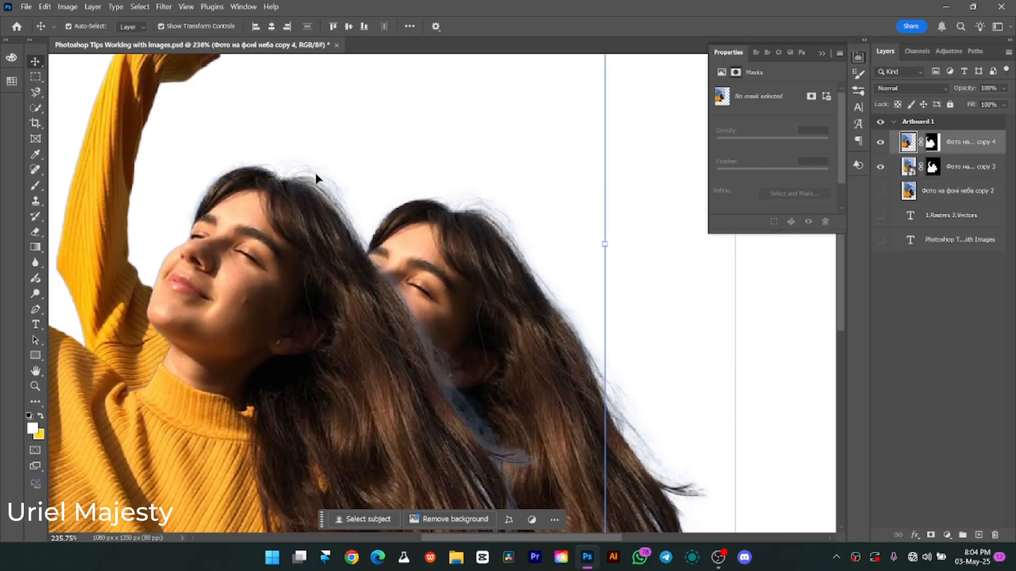
pyautogui.moveTo(316, 291); pyautogui.dragTo(316, 291)
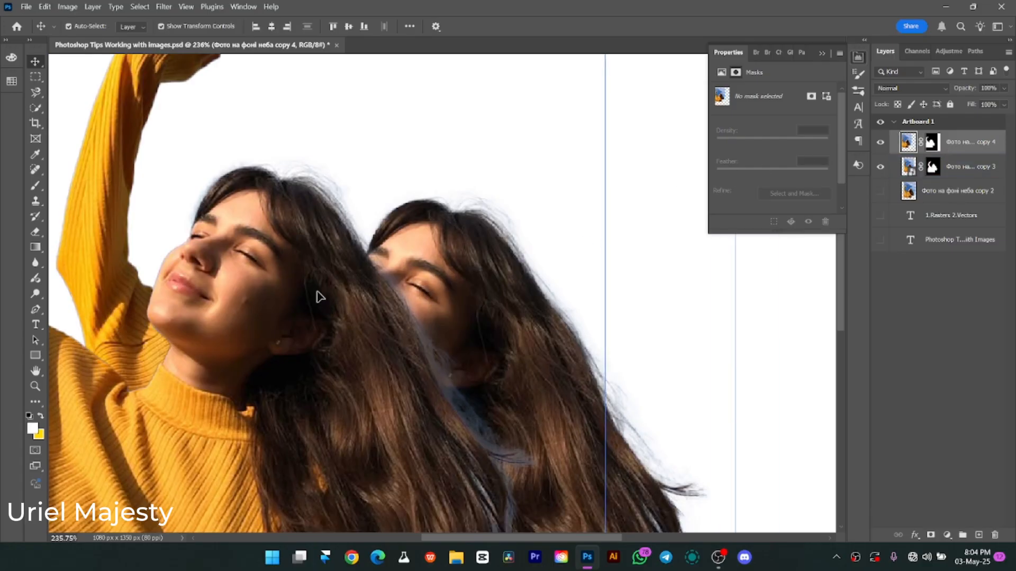
pyautogui.moveTo(223, 255); pyautogui.dragTo(205, 246)
pyautogui.moveTo(236, 277); pyautogui.dragTo(186, 216)
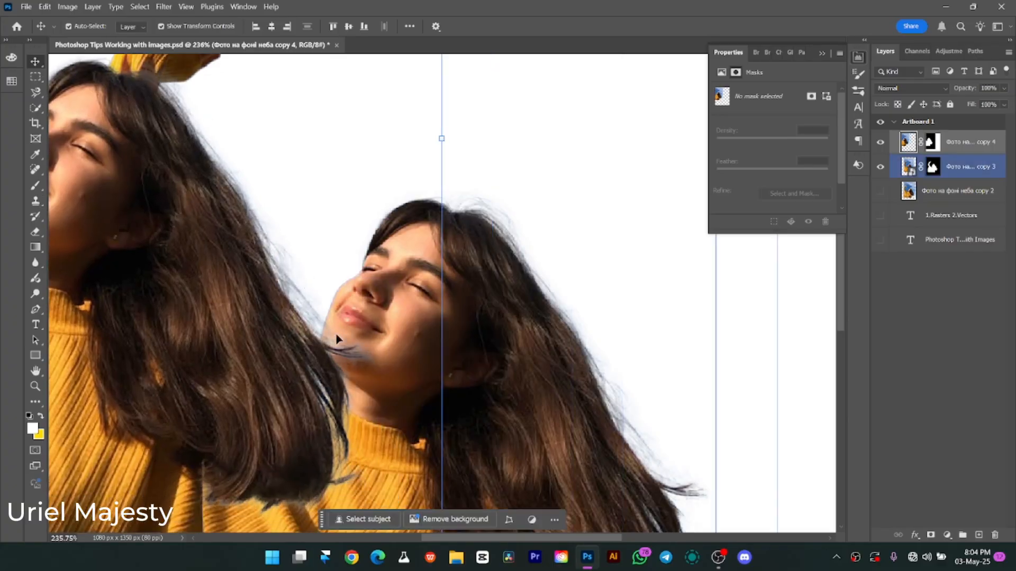
pyautogui.moveTo(153, 141); pyautogui.dragTo(333, 209)
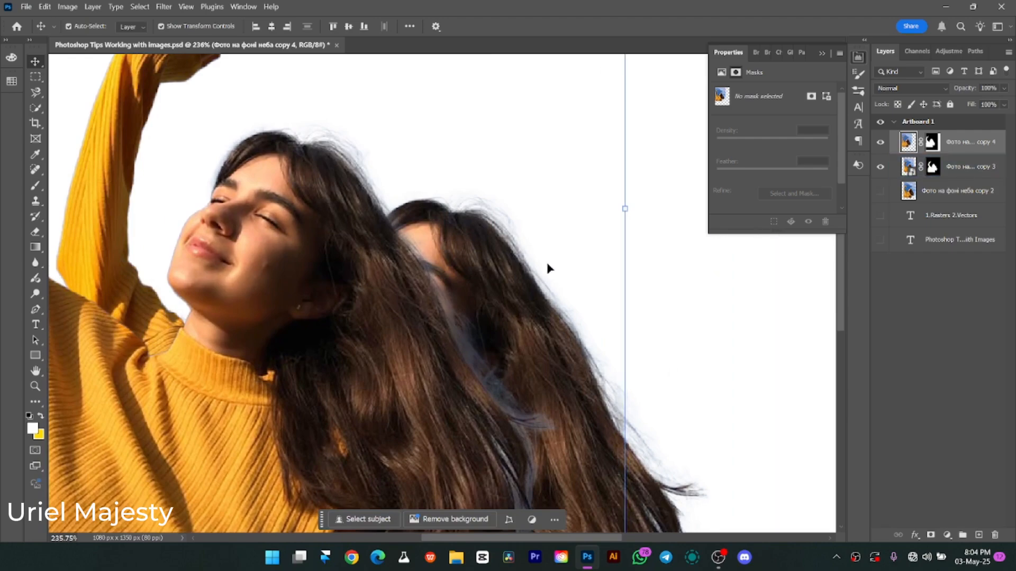
# Hide the masked smart object layer "copy 3" and delete it.
pyautogui.click(880, 168)
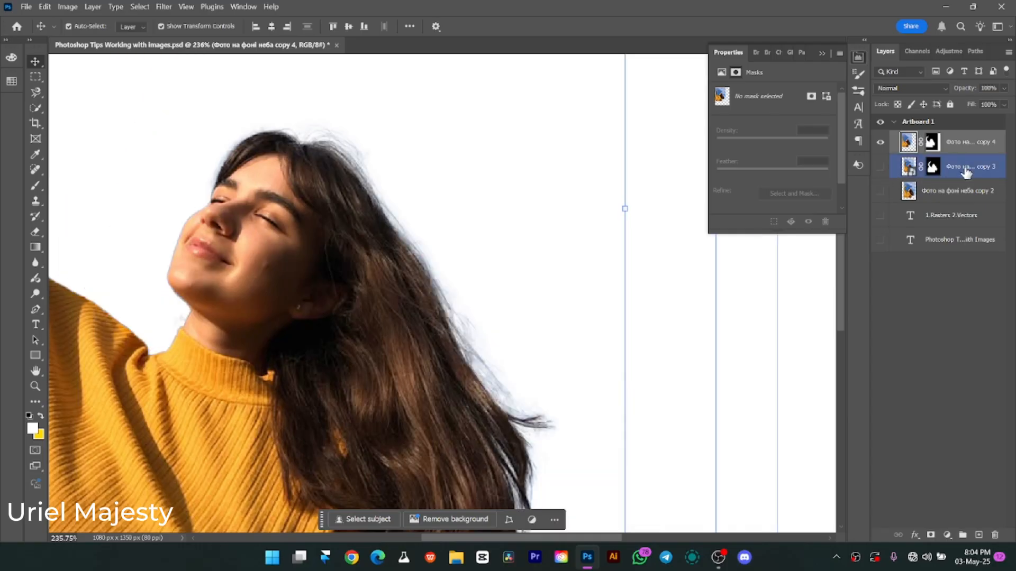
pyautogui.click(969, 167)
pyautogui.press('Delete')
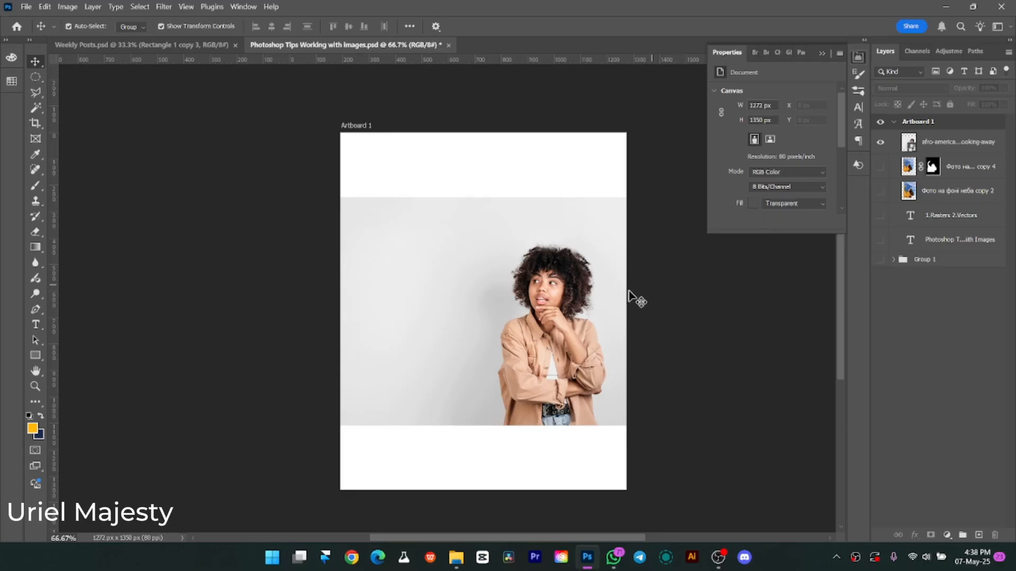
# Examine the face and hair of the woman in the embedded smart object photo at high magnification and at overview size.
pyautogui.click(507, 341)
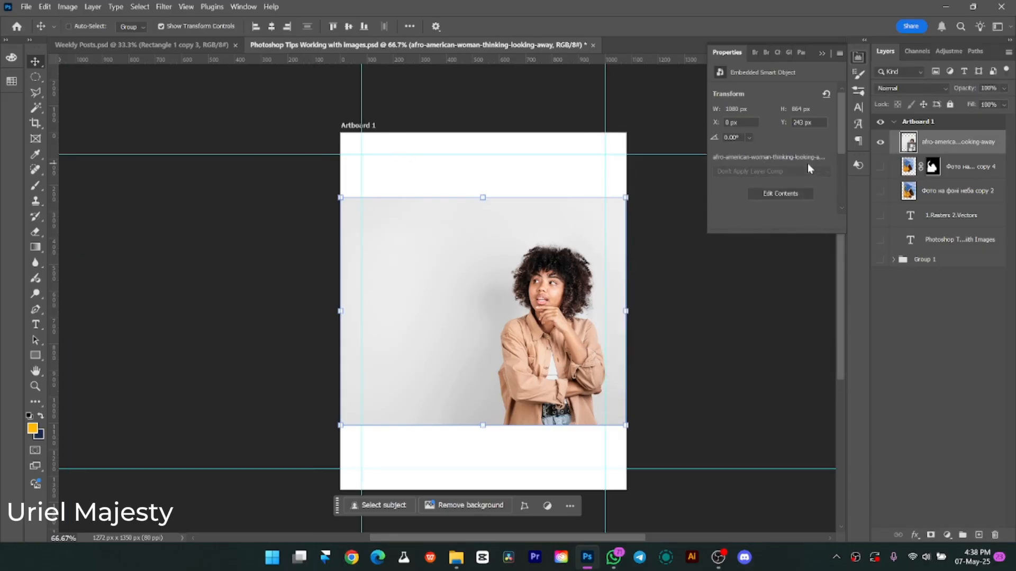
pyautogui.hotkey('ctrl', '0')
pyautogui.click(679, 311)
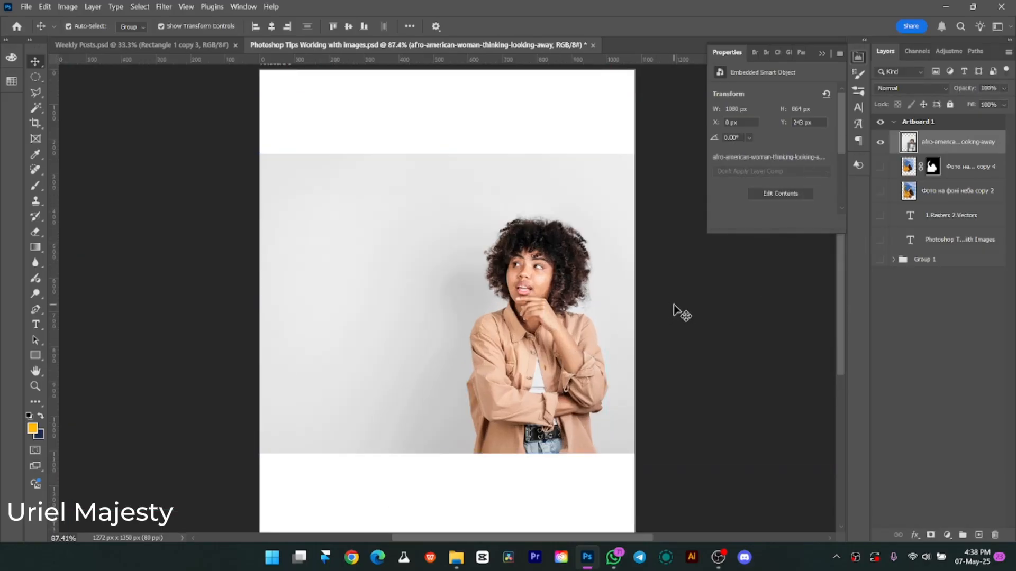
pyautogui.click(521, 323)
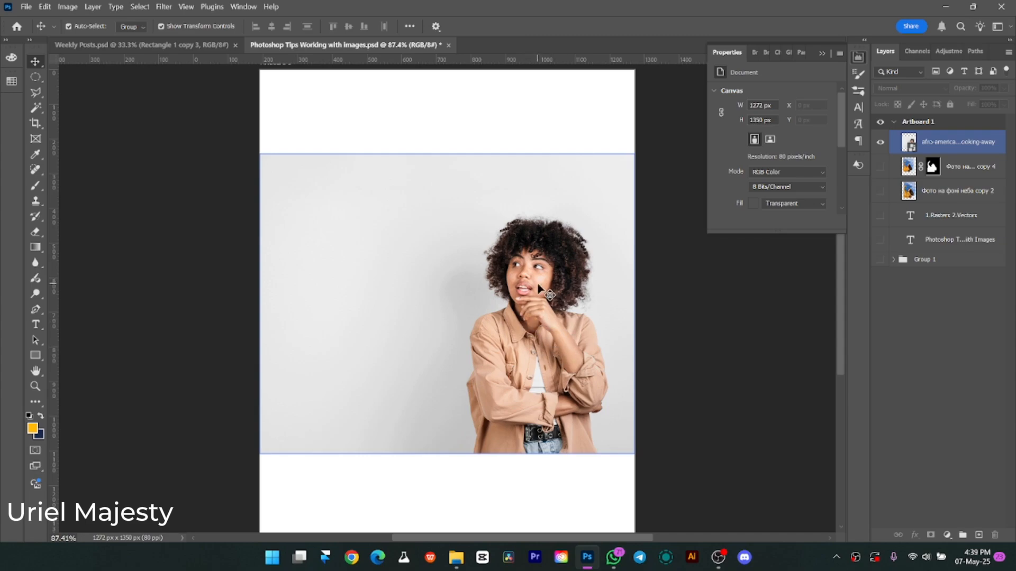
pyautogui.scroll(10, 538, 286)
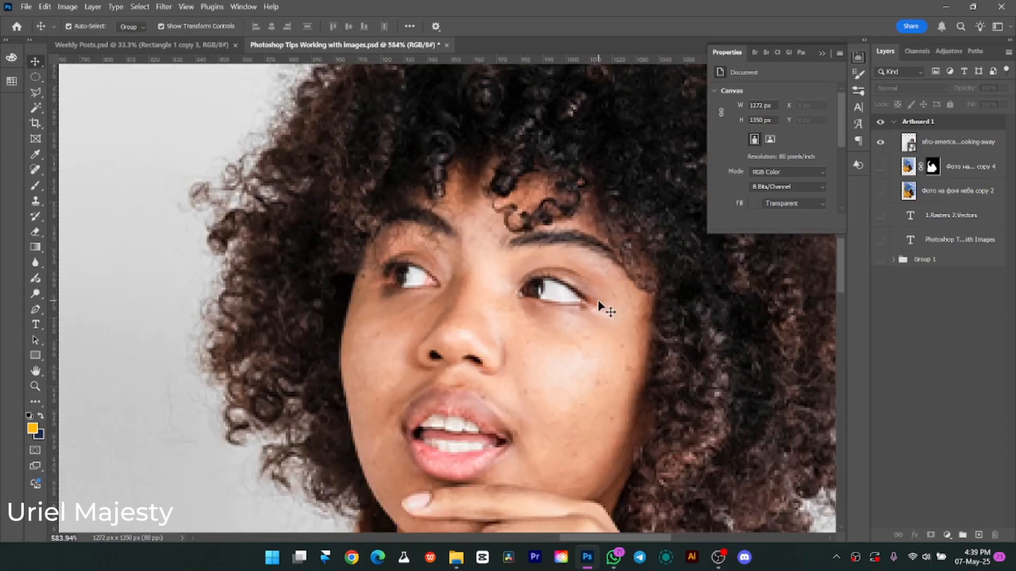
pyautogui.press('z')
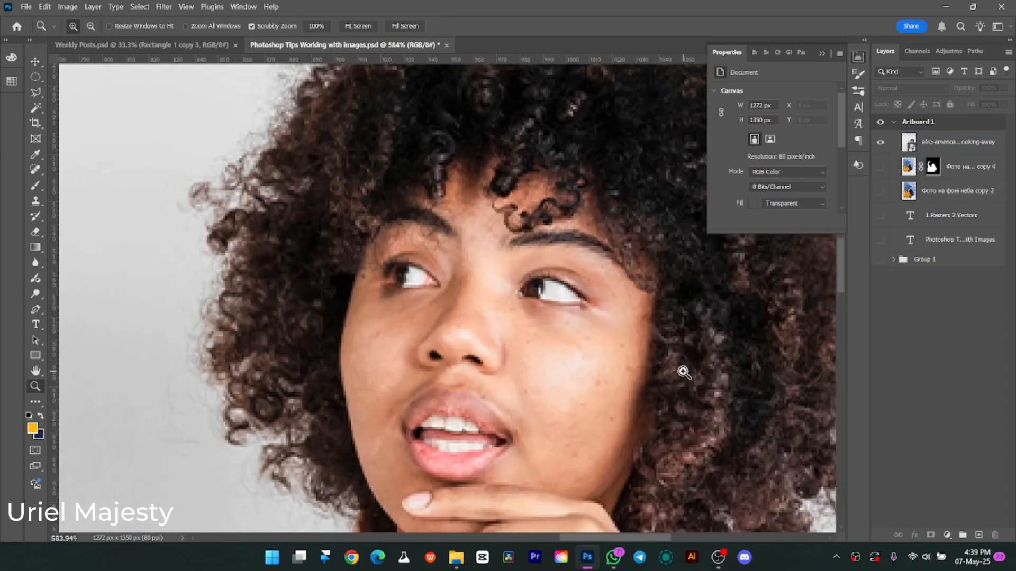
pyautogui.moveTo(680, 369); pyautogui.dragTo(621, 312)
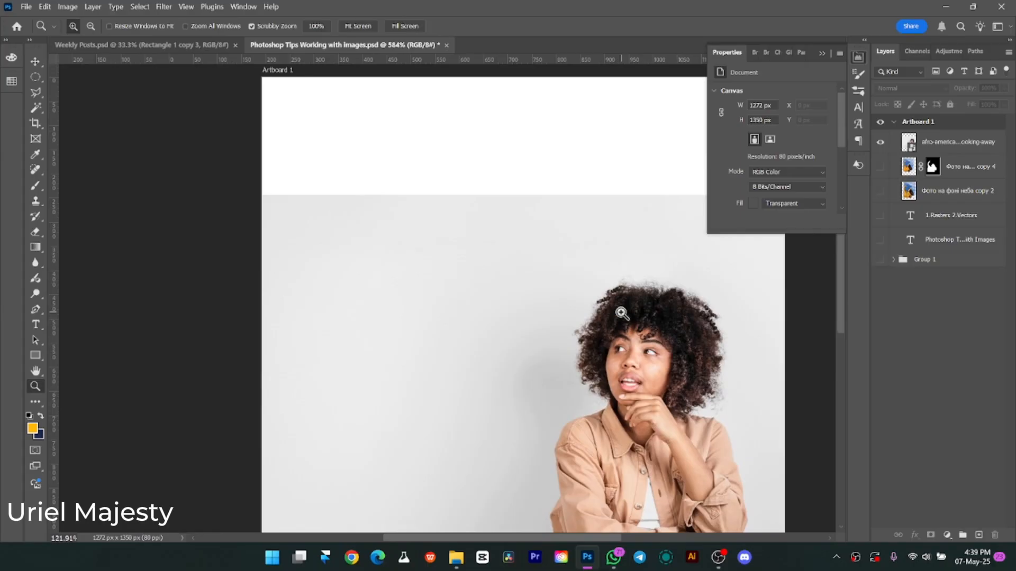
pyautogui.press('v')
pyautogui.press('space')
pyautogui.moveTo(655, 348); pyautogui.dragTo(560, 285)
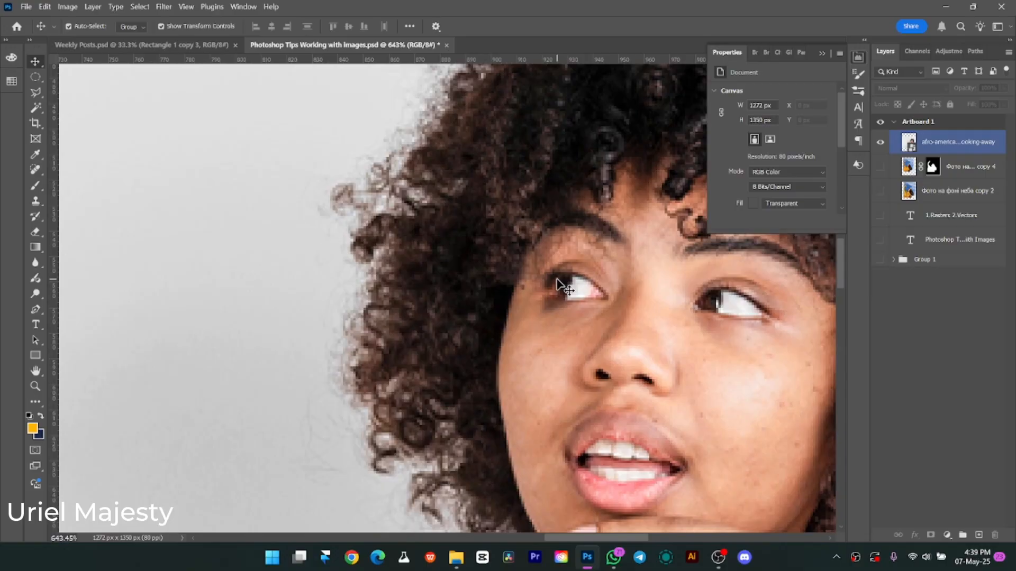
pyautogui.press('z')
pyautogui.moveTo(716, 356); pyautogui.dragTo(515, 201)
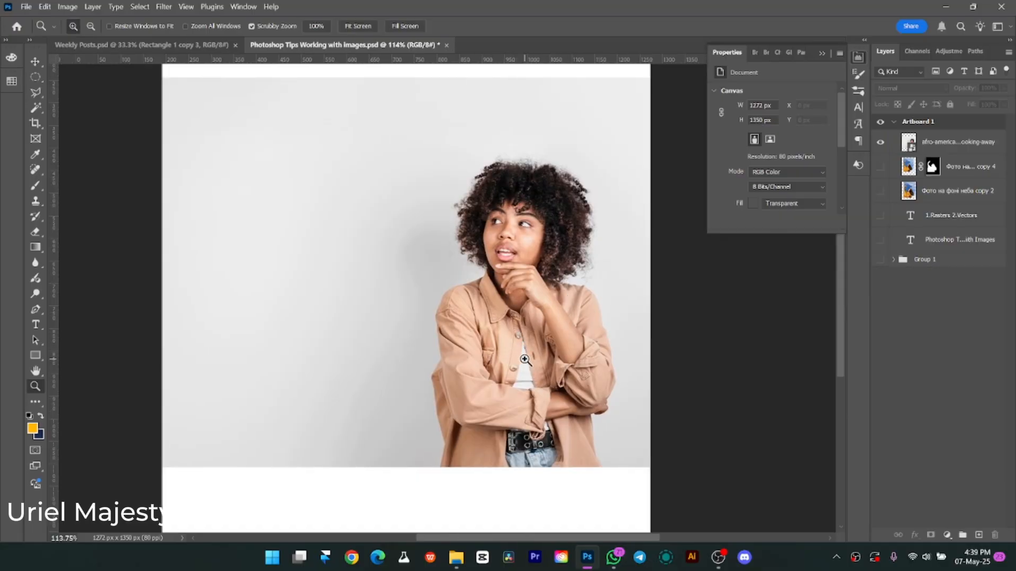
pyautogui.press('v')
# Open the afro-american-woman-thinking-looking-away smart object's contents and crop away the empty area beside her, leaving the image about 3400 px wide.
pyautogui.click(914, 149)
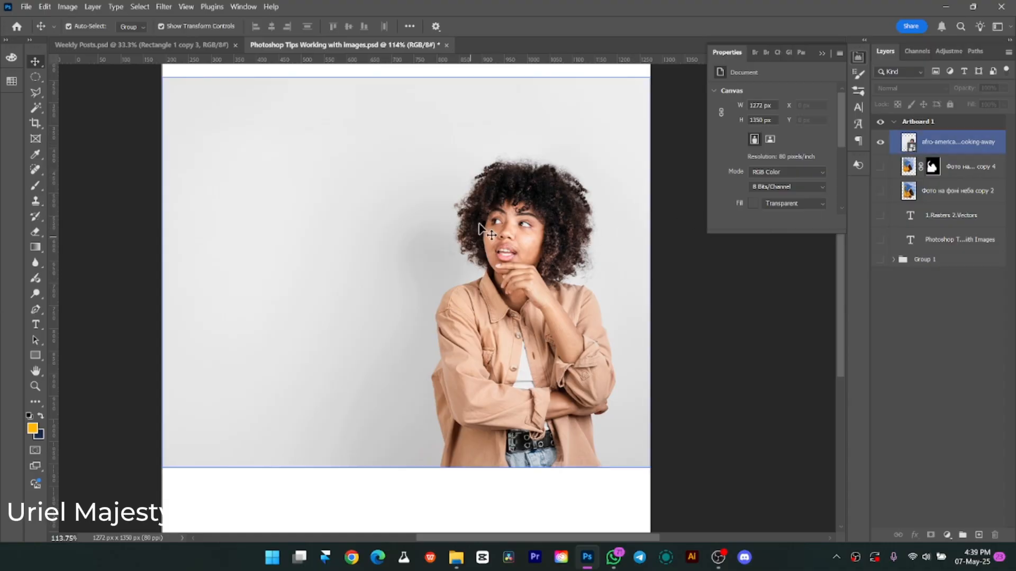
pyautogui.click(306, 73)
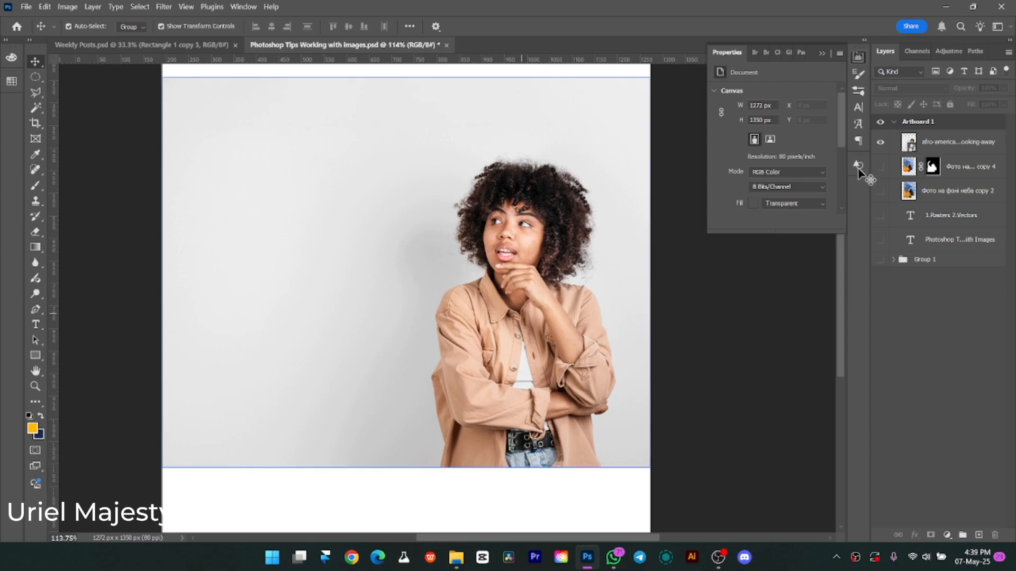
pyautogui.click(913, 154)
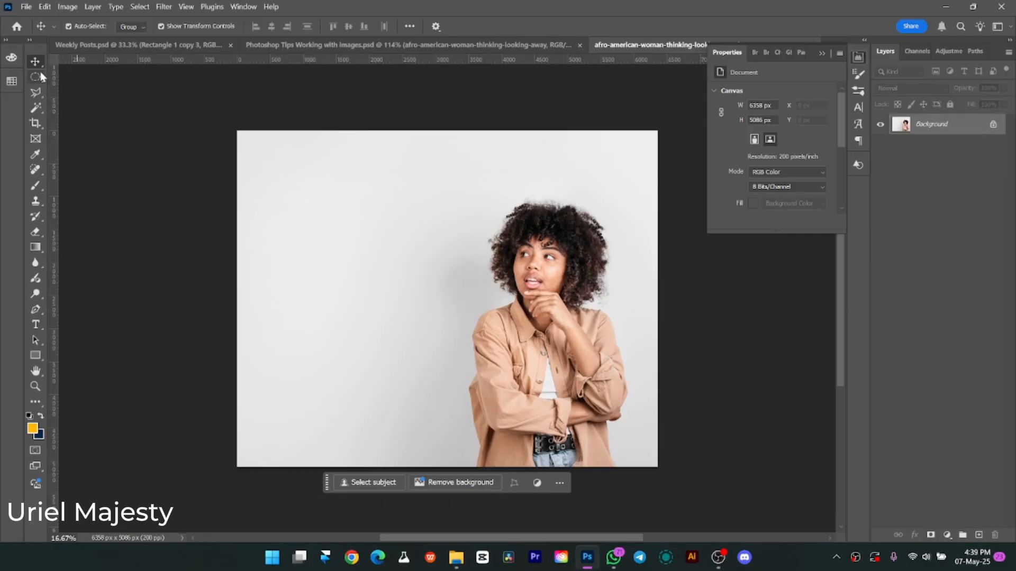
pyautogui.click(32, 127)
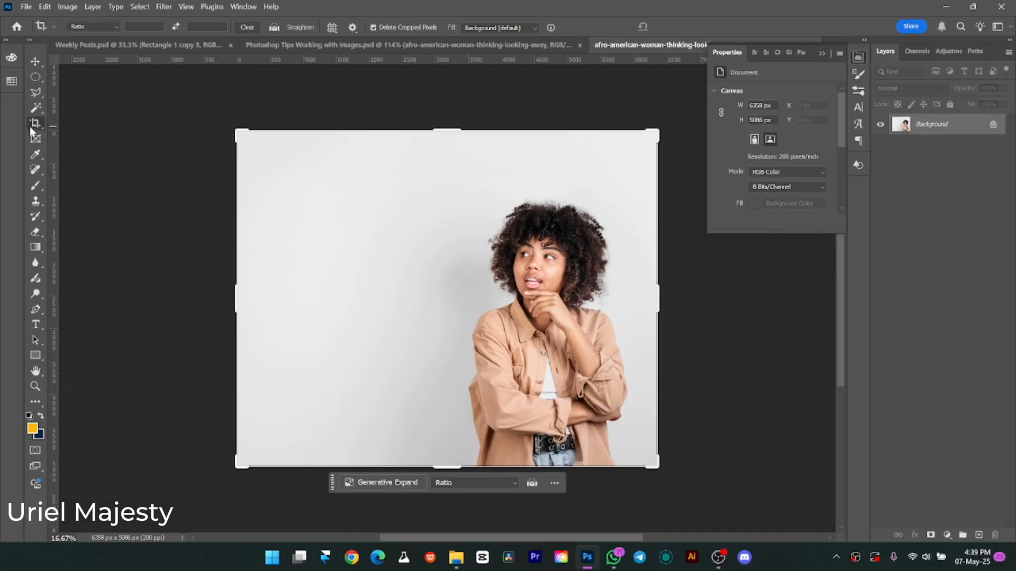
pyautogui.moveTo(224, 305); pyautogui.dragTo(332, 310)
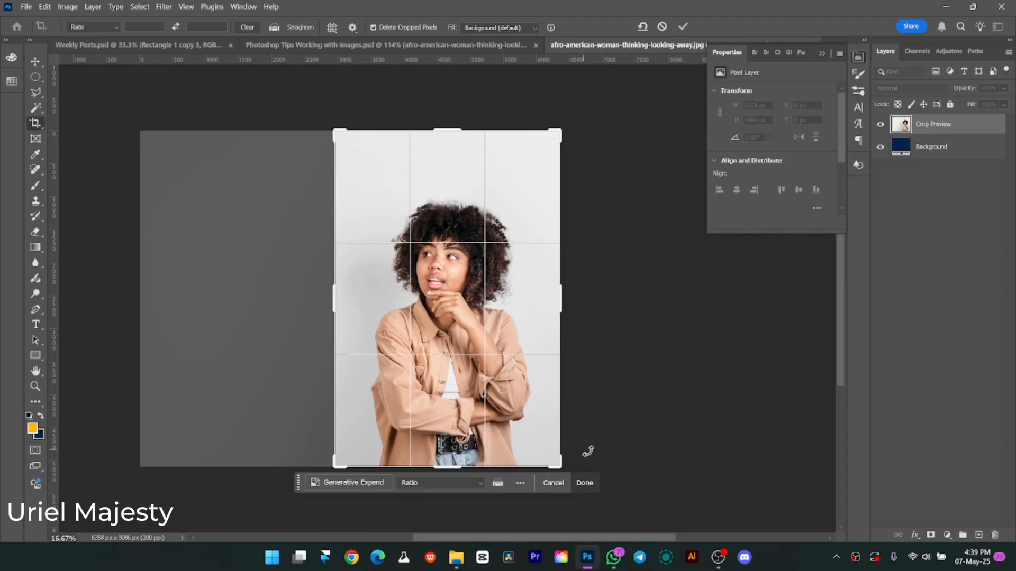
pyautogui.click(584, 482)
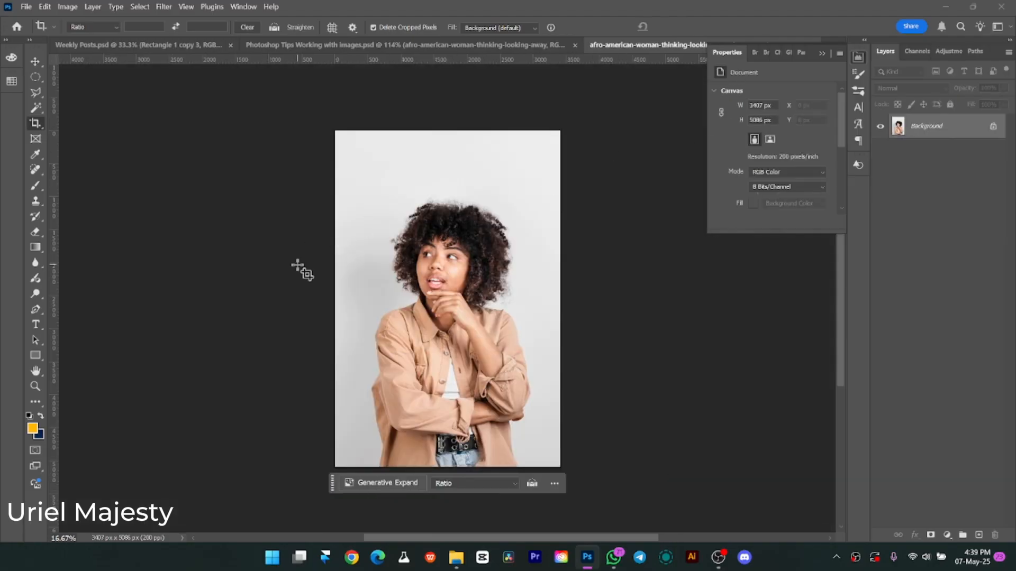
# Save and close the cropped smart object contents, then close the Weekly Posts.psd document.
pyautogui.hotkey('ctrl', 's')
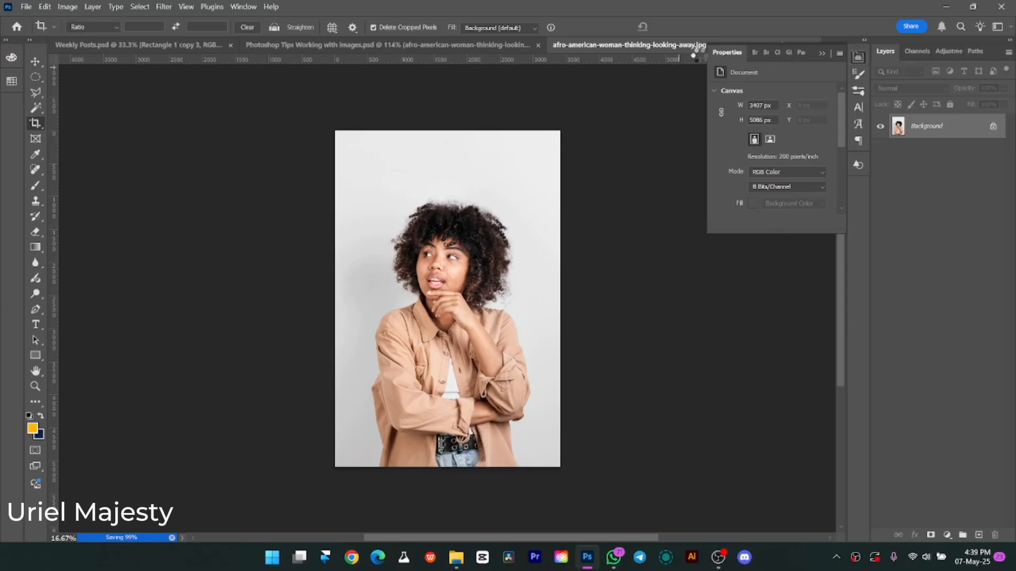
pyautogui.click(823, 52)
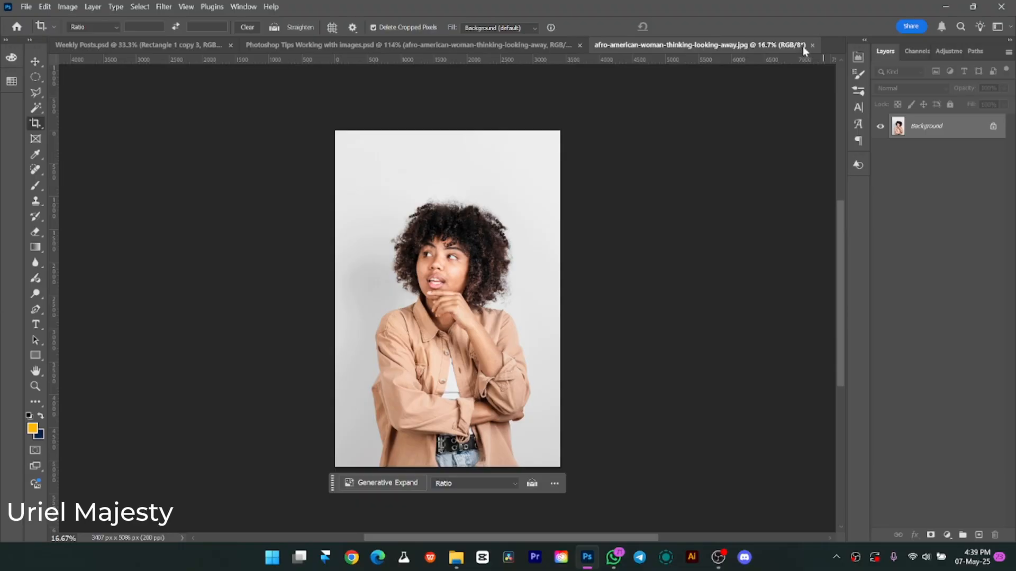
pyautogui.click(812, 46)
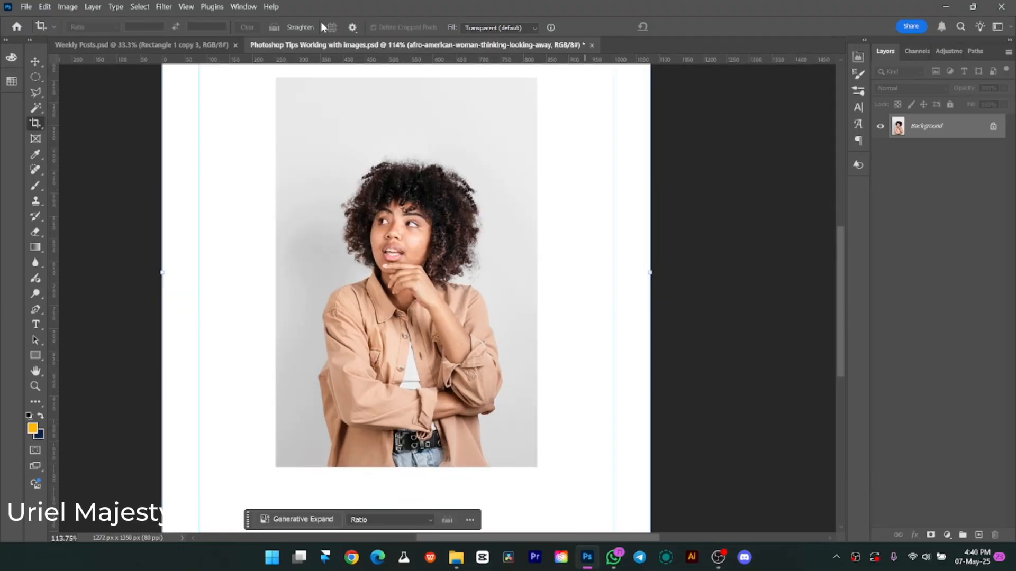
pyautogui.click(233, 46)
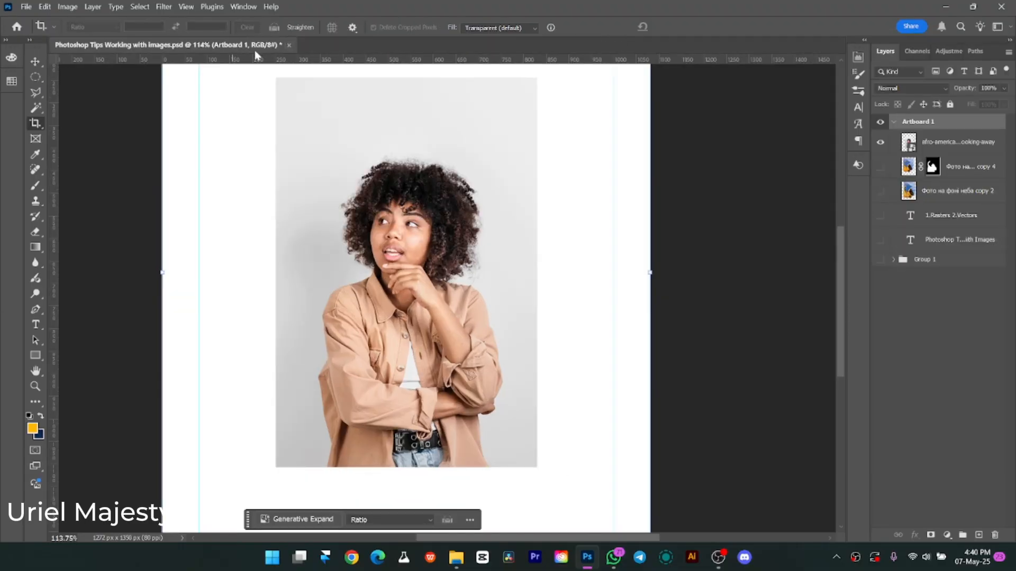
# Move the cropped photo slightly down on the artboard and open the Camera Raw Filter on its smart object layer.
pyautogui.moveTo(464, 239); pyautogui.dragTo(459, 272)
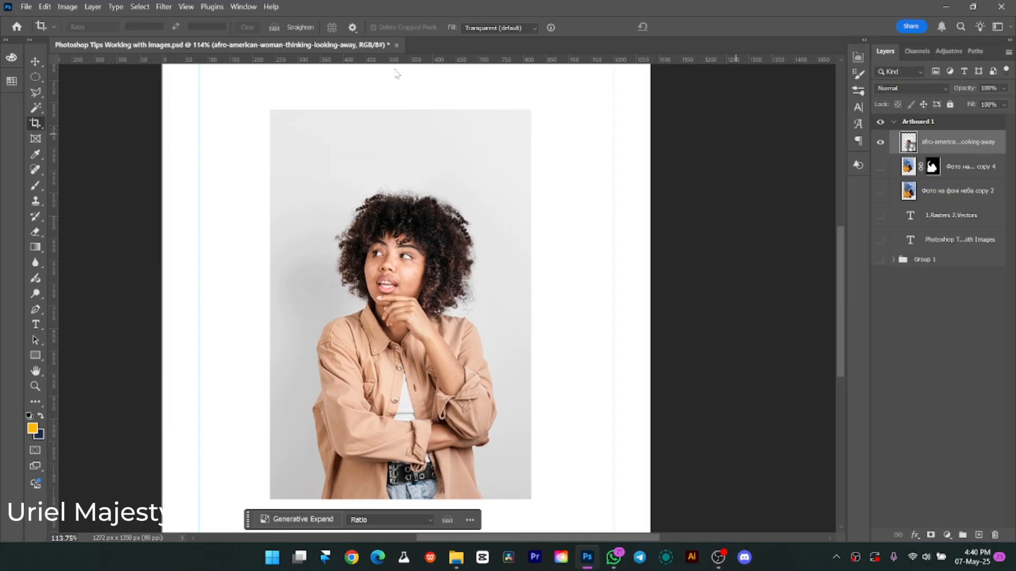
pyautogui.click(168, 7)
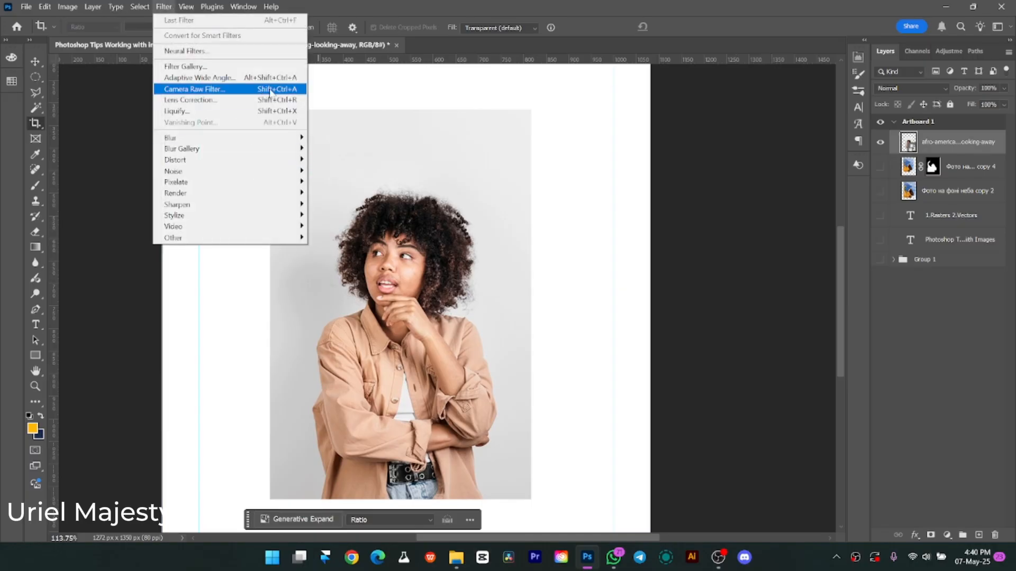
pyautogui.click(290, 90)
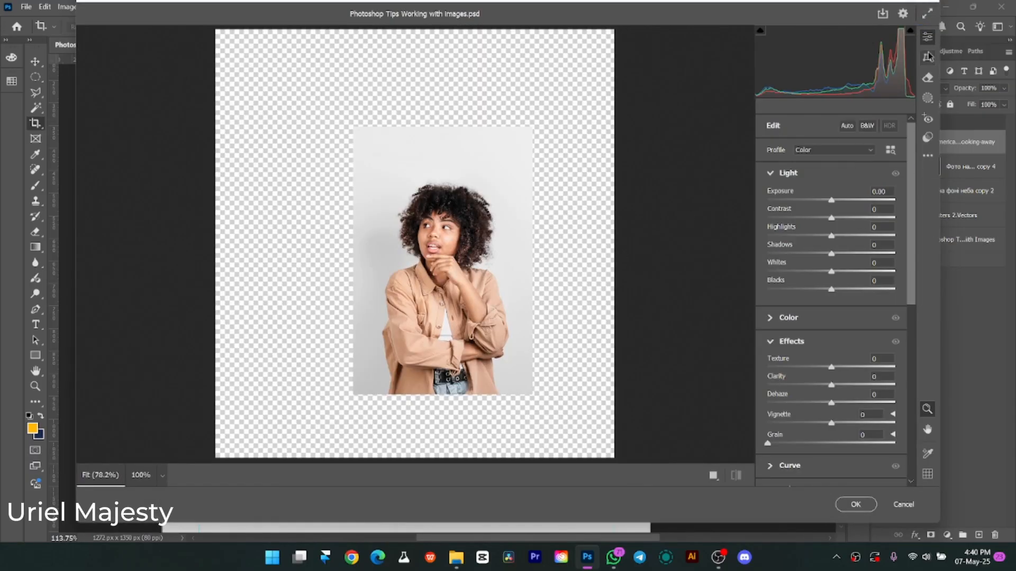
# Collapse the Light, Effects and Color Mixer settings and switch the Camera Raw preview to a side-by-side before/after view.
pyautogui.click(771, 176)
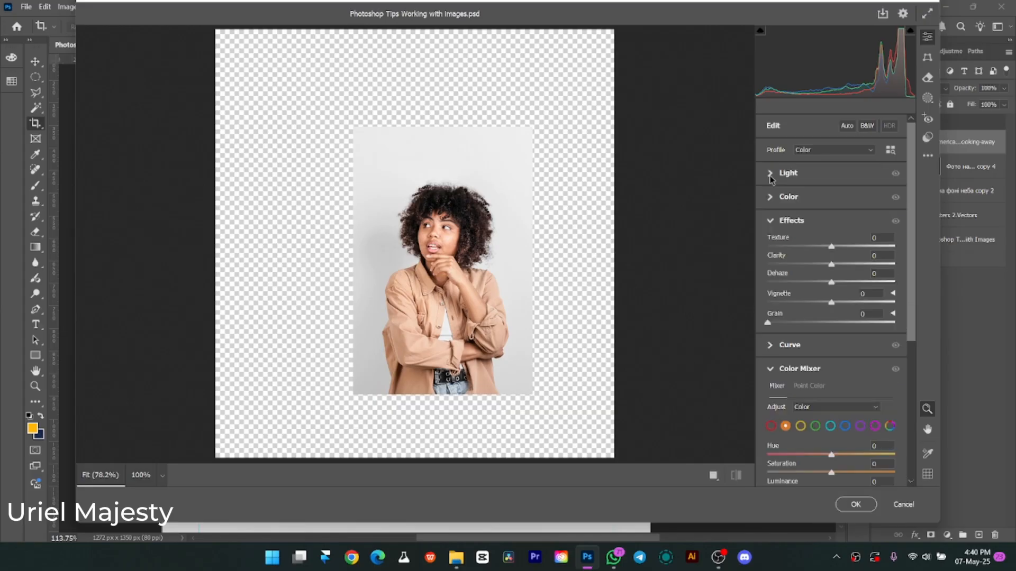
pyautogui.click(772, 221)
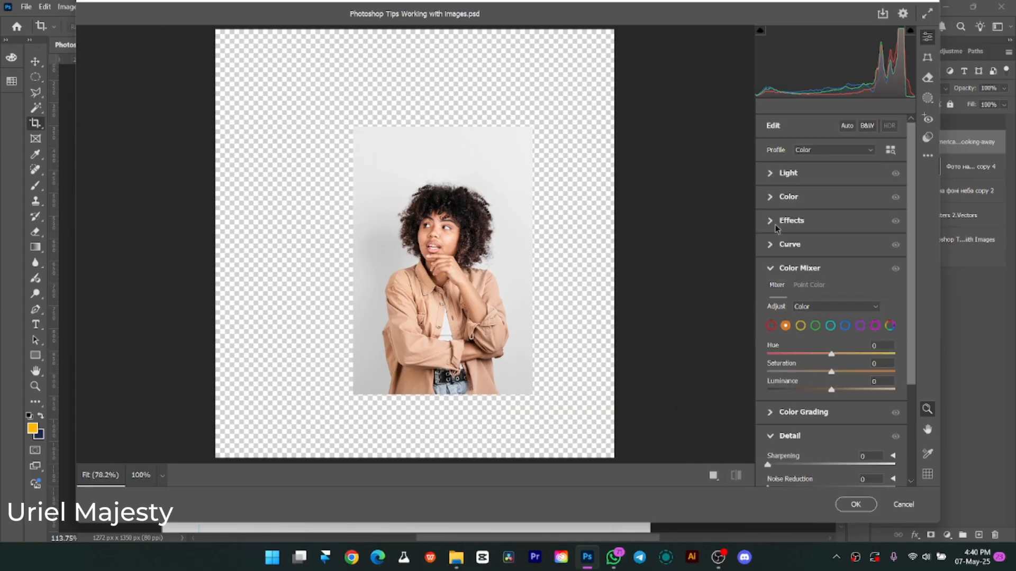
pyautogui.click(772, 269)
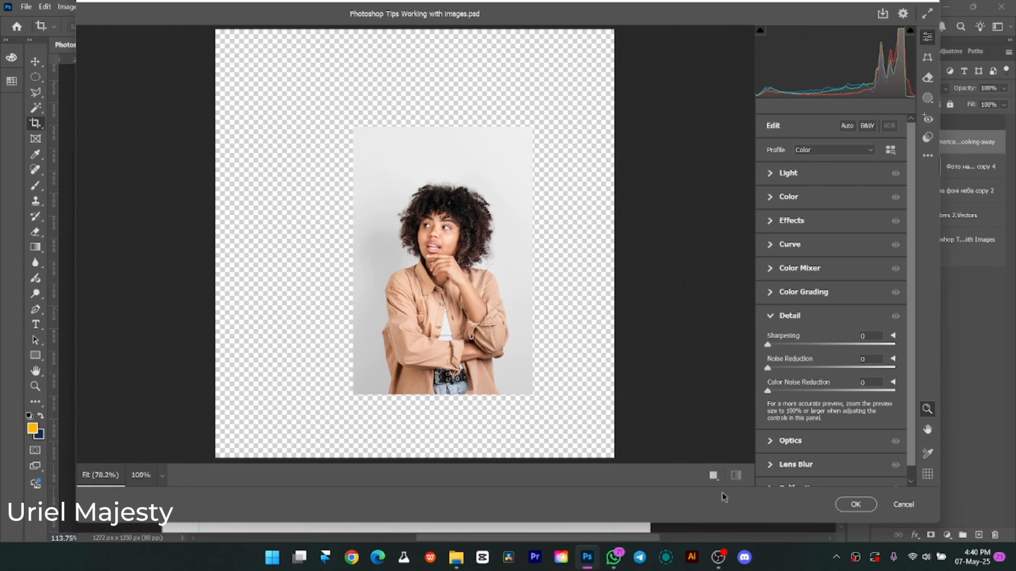
pyautogui.click(713, 475)
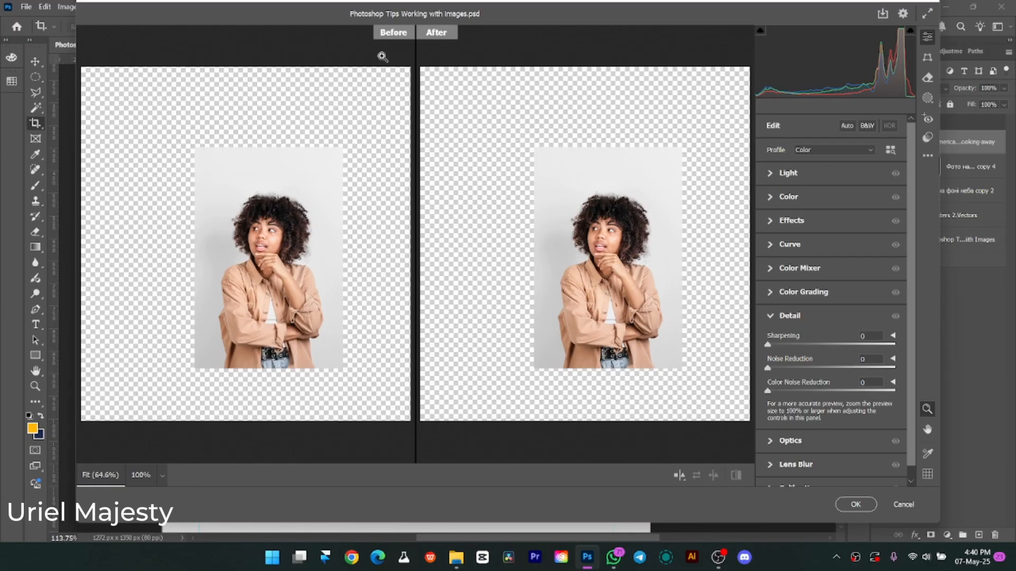
pyautogui.scroll(5, 625, 272)
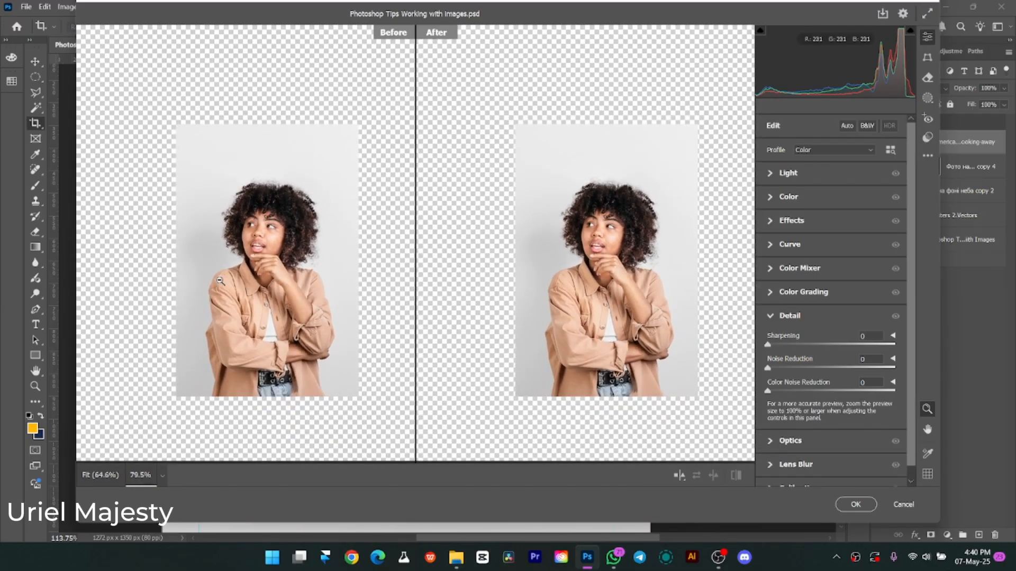
# Try an Exposure of +0.15 in the Light settings and set it back to 0.
pyautogui.scroll(-1, 235, 282)
pyautogui.scroll(-1, 237, 283)
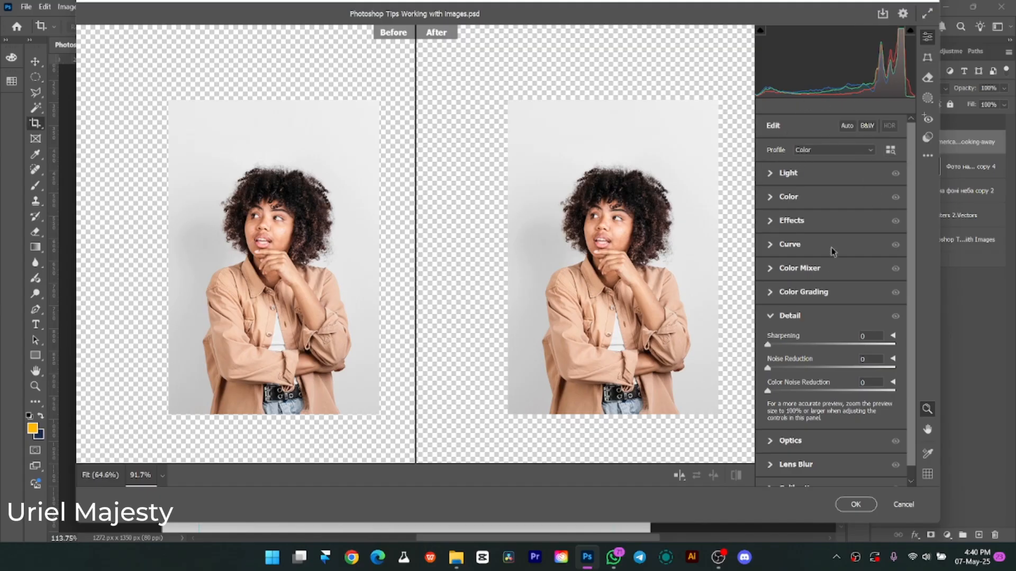
pyautogui.scroll(-1, 804, 386)
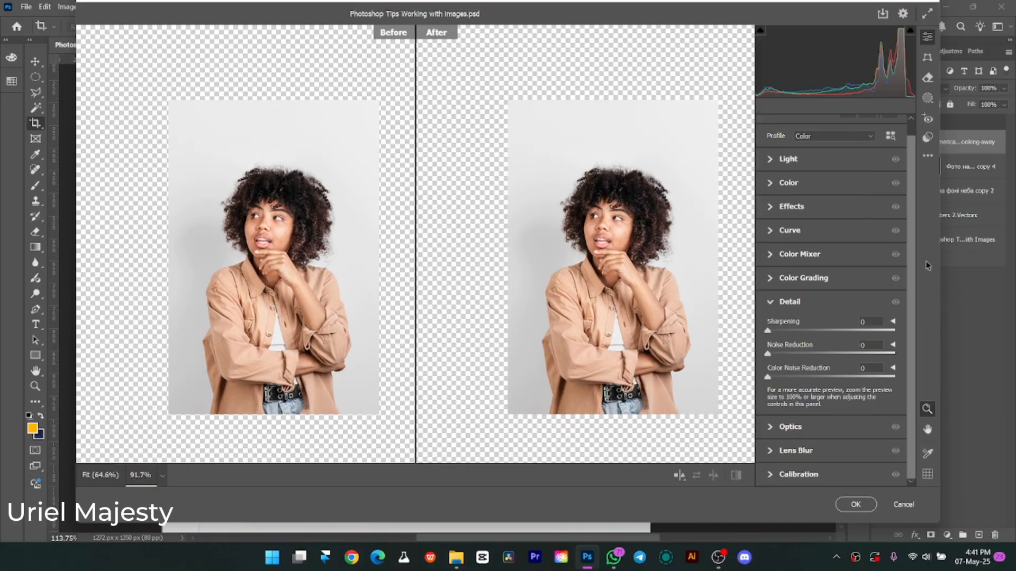
pyautogui.scroll(1, 812, 179)
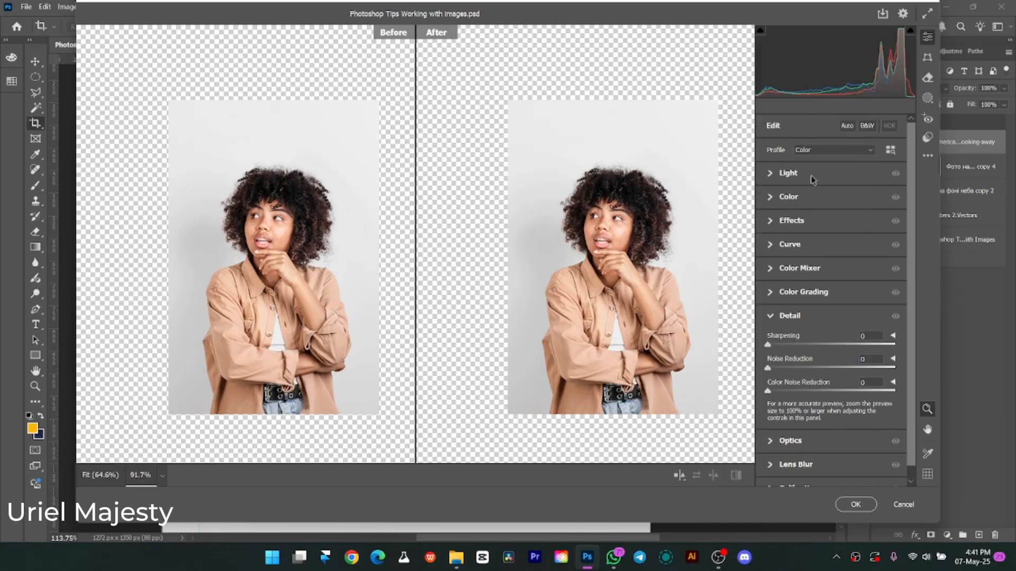
pyautogui.click(772, 175)
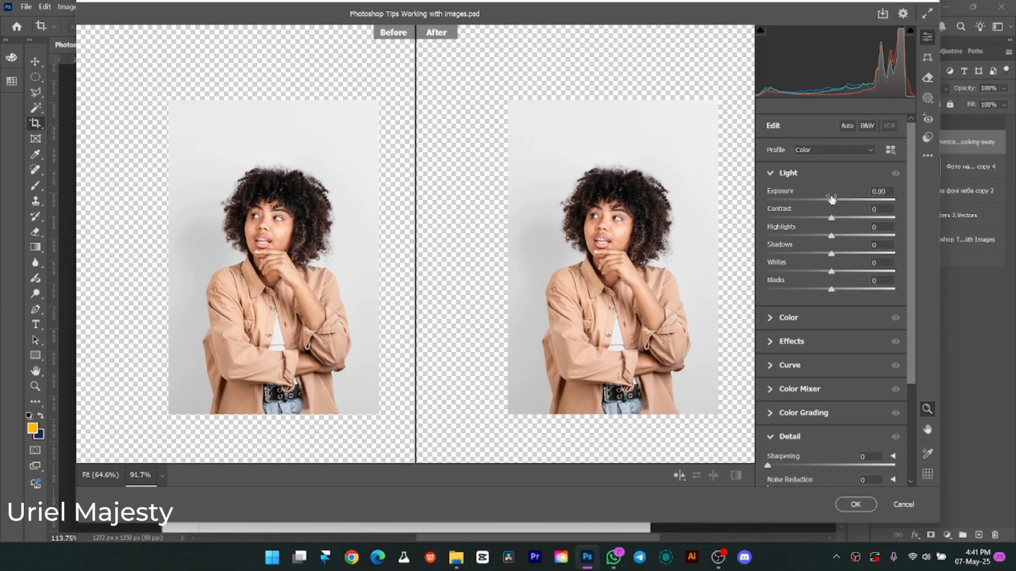
pyautogui.moveTo(831, 205)
pyautogui.mouseDown()
pyautogui.moveTo(853, 204)
pyautogui.moveTo(832, 205)
pyautogui.mouseUp()
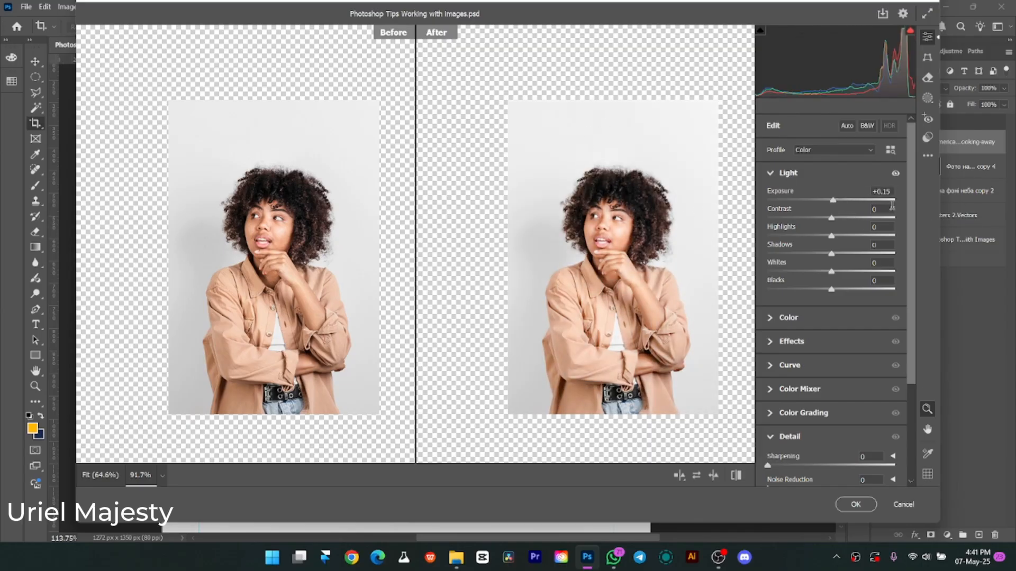
pyautogui.click(882, 191)
pyautogui.write('0')
pyautogui.press('Return')
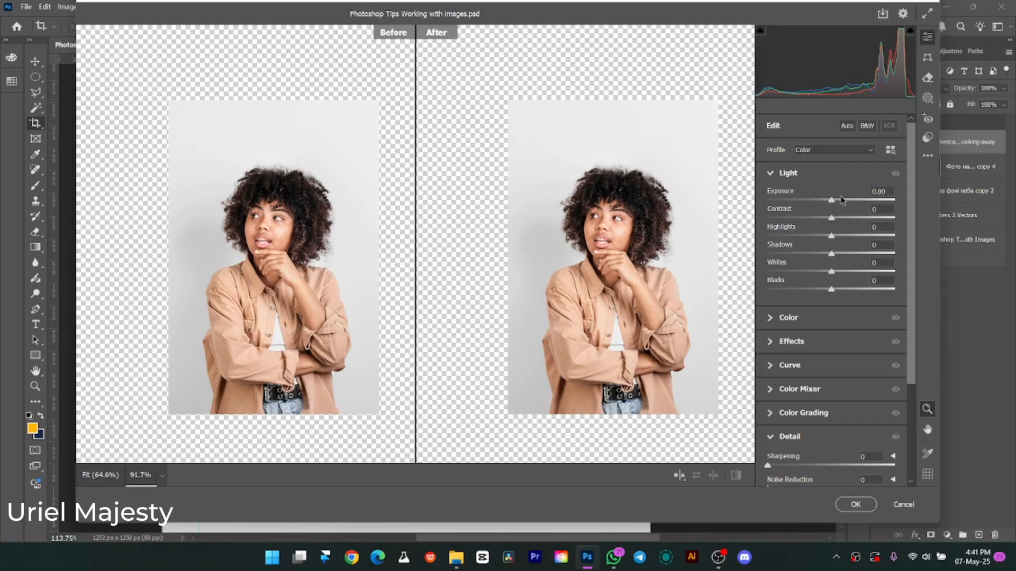
# Raise Exposure slightly to +0.05 and restore only that setting to its default.
pyautogui.moveTo(834, 204); pyautogui.dragTo(833, 205)
pyautogui.press('alt')
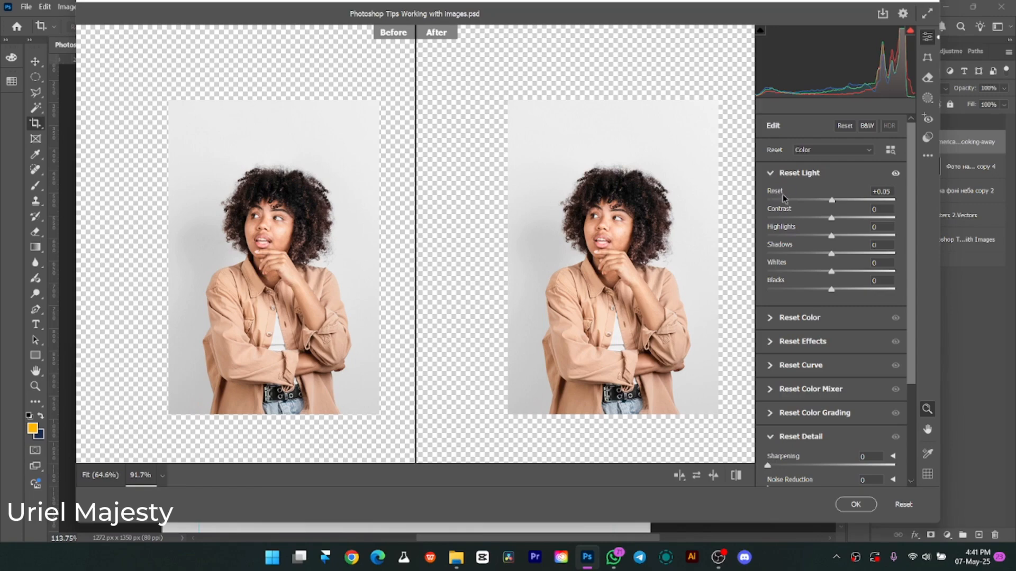
pyautogui.keyDown('alt'); pyautogui.click(777, 194); pyautogui.keyUp('alt')
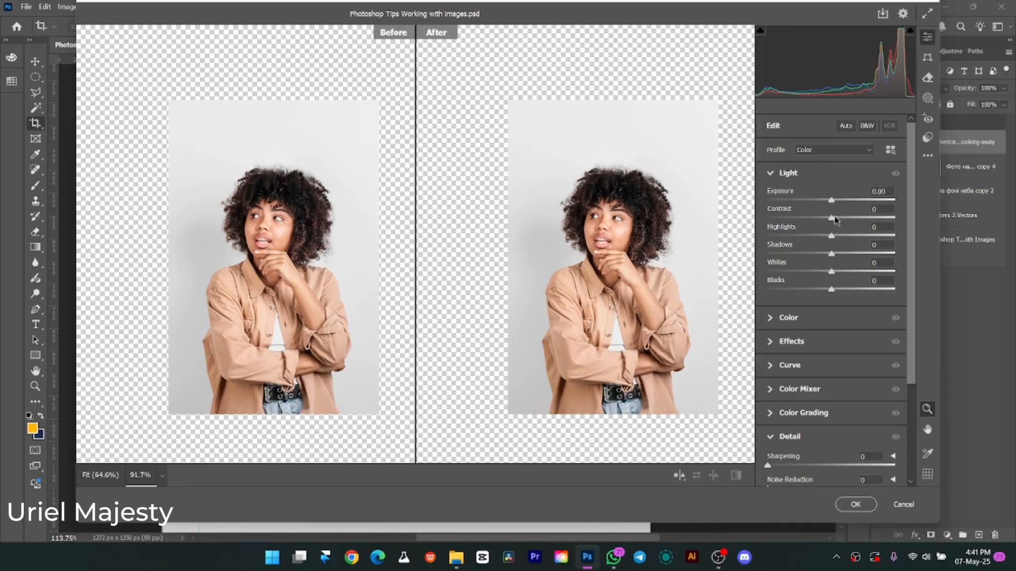
# Try an Exposure of +1.30 with Contrast at -41, and reset the two settings individually.
pyautogui.moveTo(831, 218); pyautogui.dragTo(848, 200)
pyautogui.press('alt')
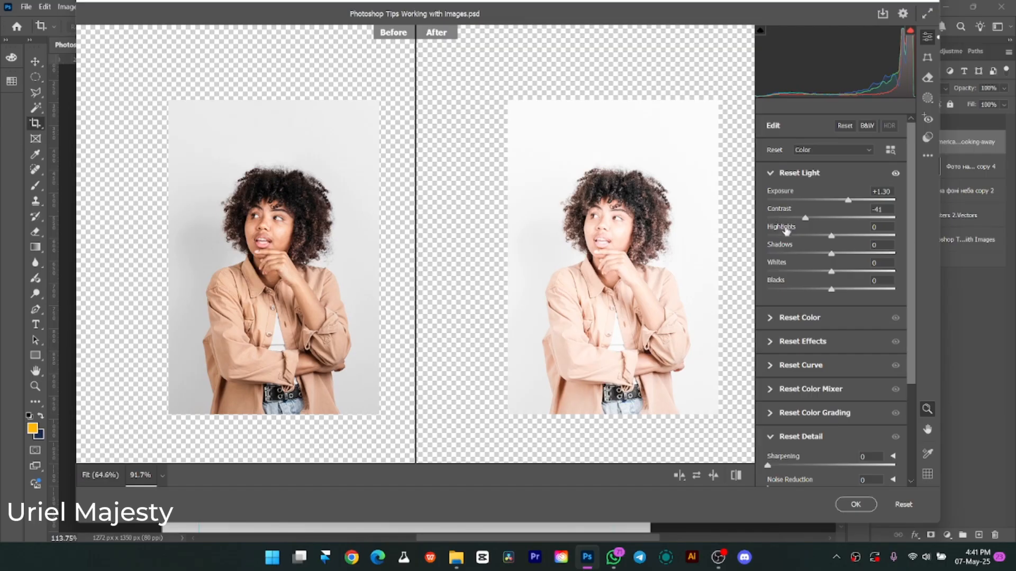
pyautogui.keyDown('alt'); pyautogui.click(780, 208); pyautogui.keyUp('alt')
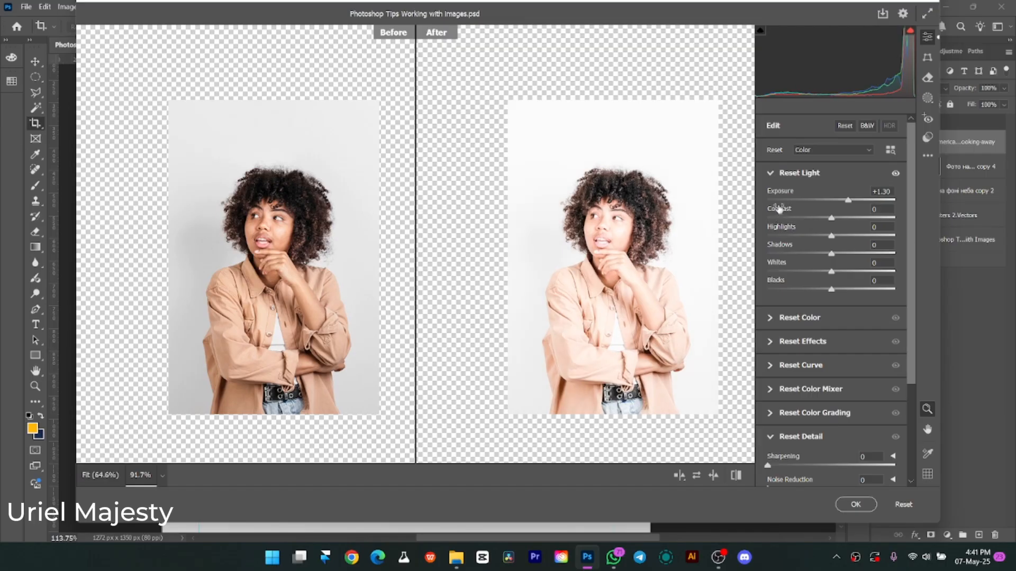
pyautogui.keyDown('alt'); pyautogui.click(778, 191); pyautogui.keyUp('alt')
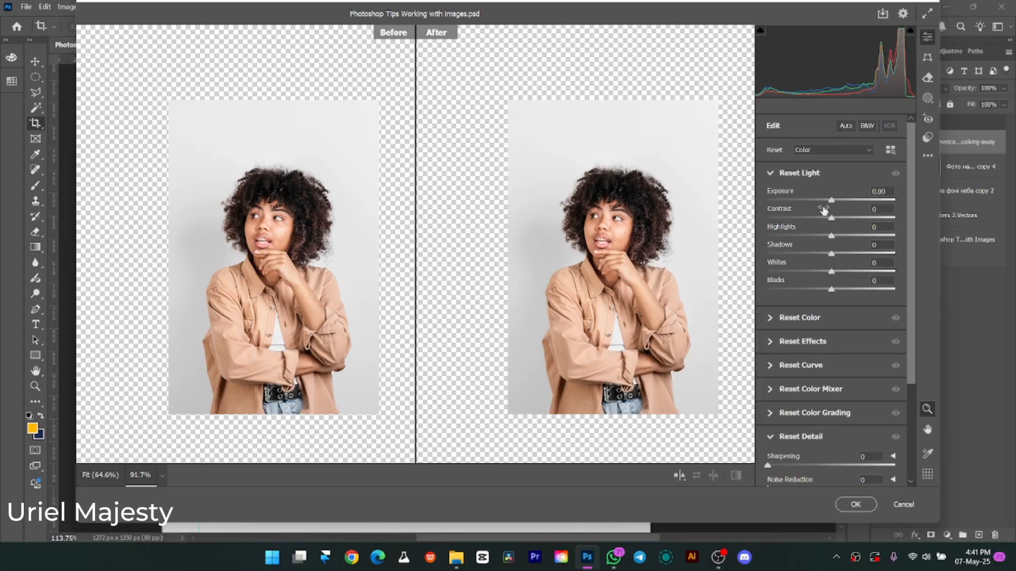
# Try Exposure +1.45, Contrast +38, Highlights -39, Shadows +41 and Whites -35, and reset the whole Light group at once.
pyautogui.moveTo(831, 201); pyautogui.dragTo(849, 203)
pyautogui.press('alt')
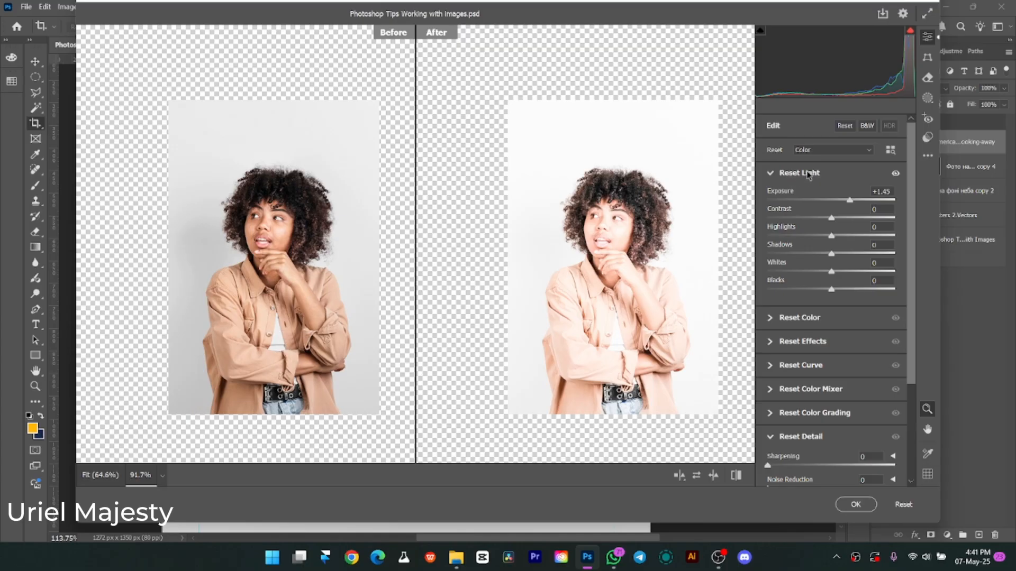
pyautogui.moveTo(832, 219); pyautogui.dragTo(809, 272)
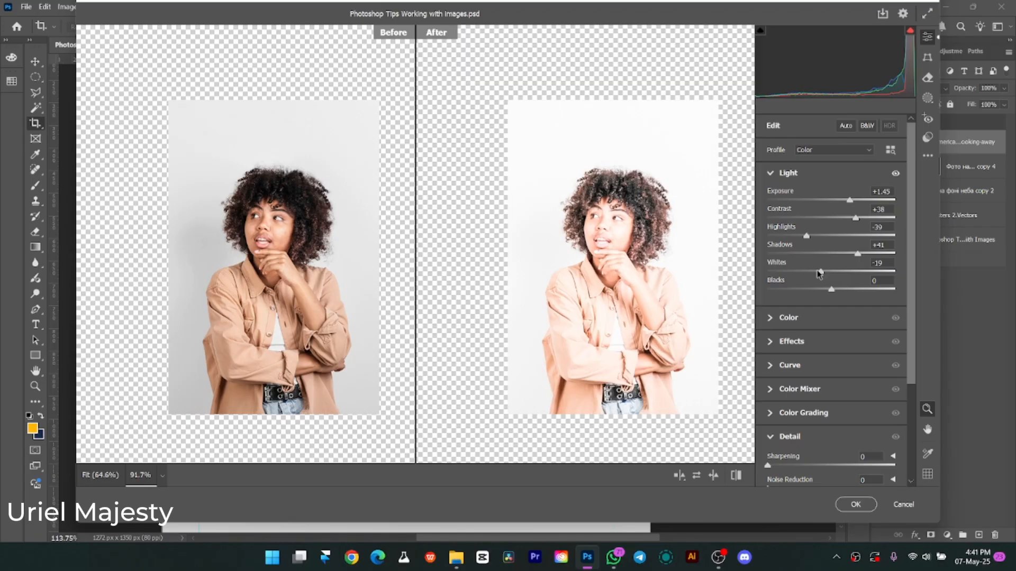
pyautogui.press('alt')
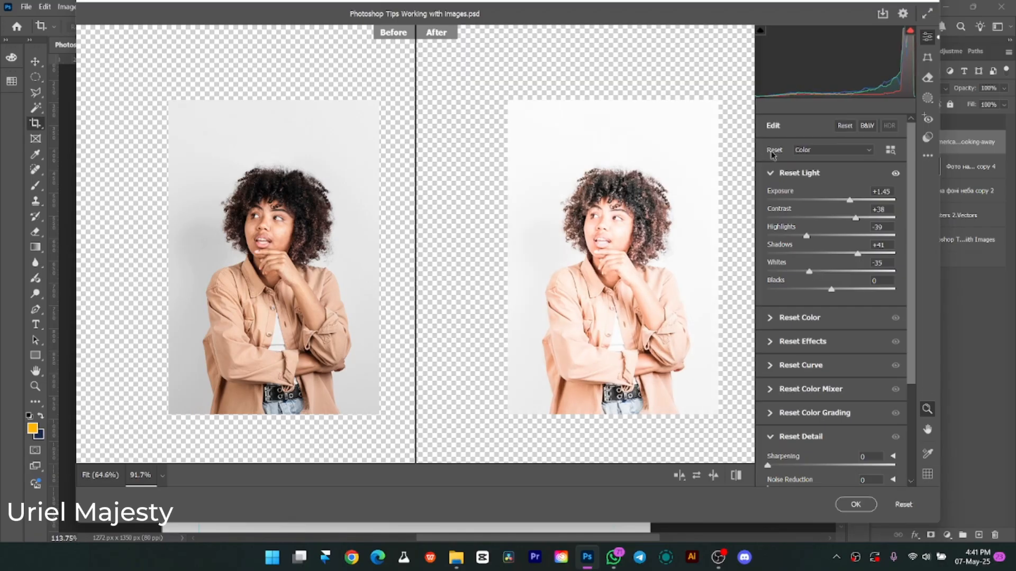
pyautogui.keyDown('alt'); pyautogui.click(796, 177); pyautogui.keyUp('alt')
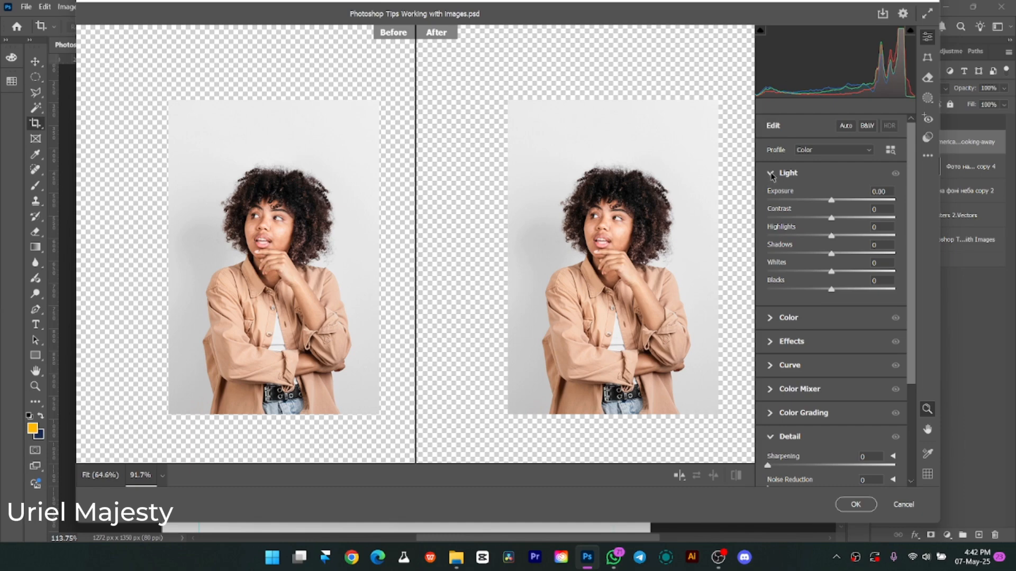
# Collapse the Detail settings and keep only the Light settings expanded.
pyautogui.click(771, 173)
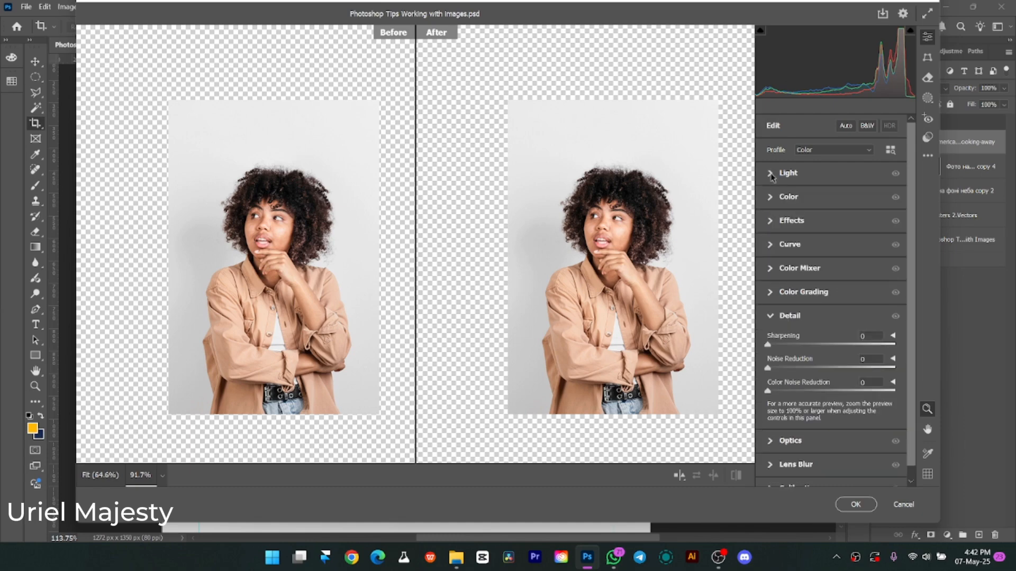
pyautogui.click(771, 316)
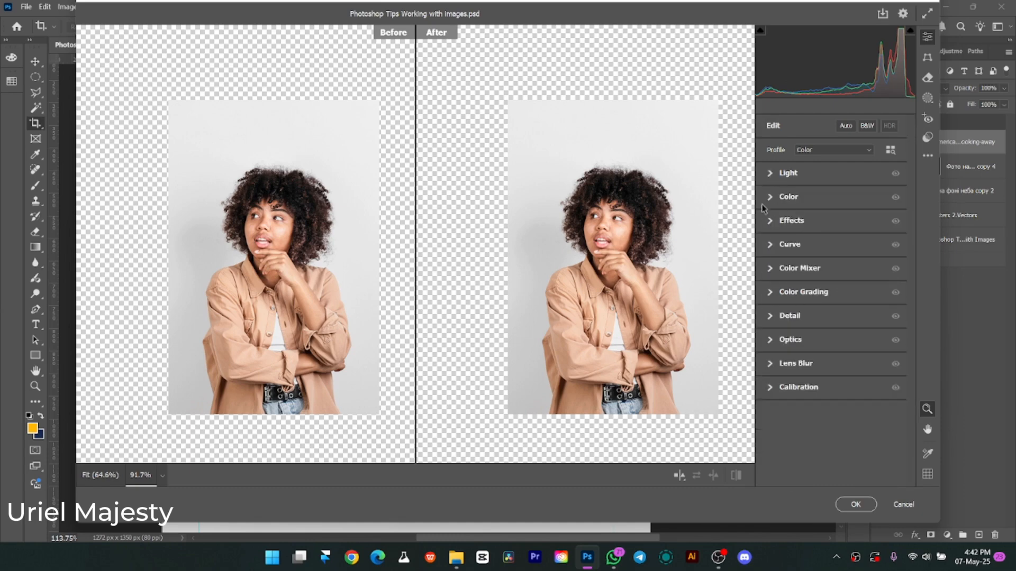
pyautogui.click(772, 174)
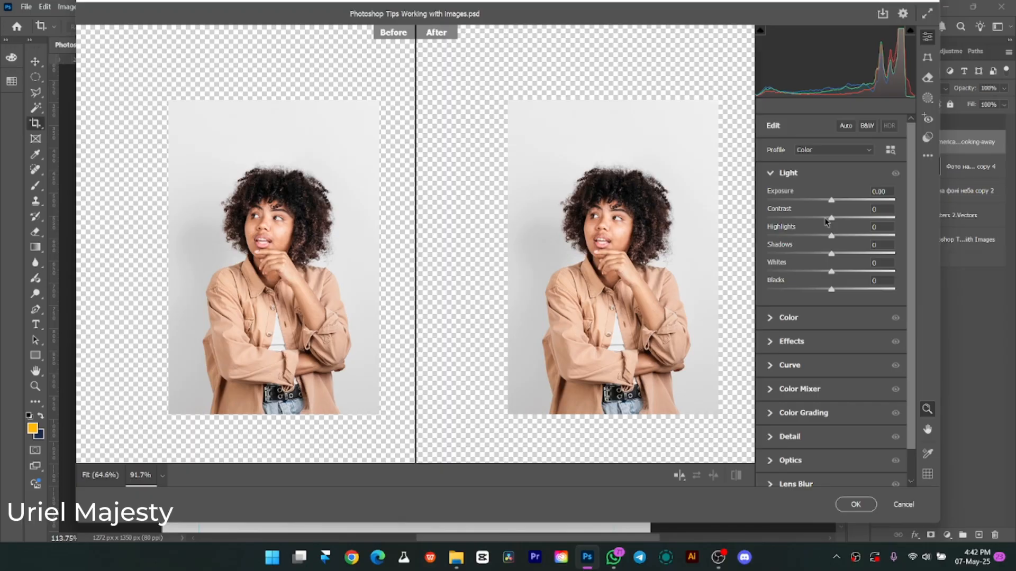
# Try a Contrast of +37, compare the woman's face up close in both previews, and reset Contrast to its default.
pyautogui.moveTo(828, 223); pyautogui.dragTo(854, 220)
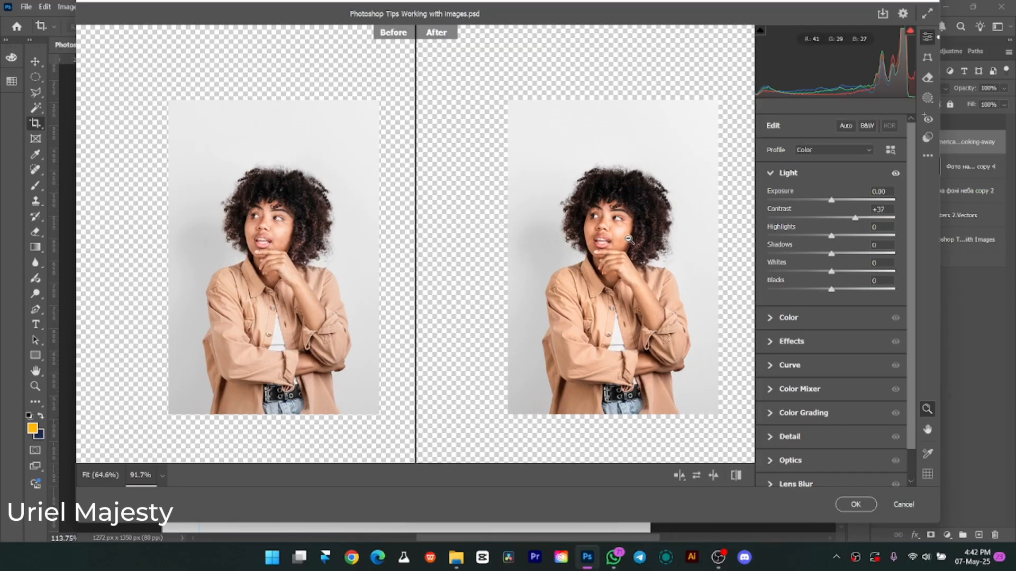
pyautogui.moveTo(634, 238); pyautogui.dragTo(661, 262)
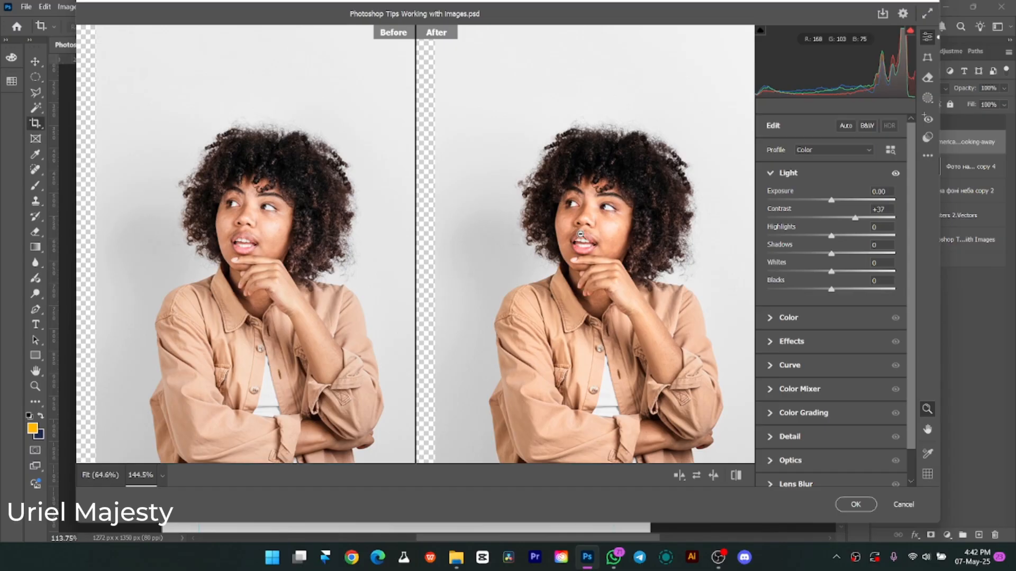
pyautogui.scroll(-5, 617, 246)
pyautogui.scroll(4, 618, 252)
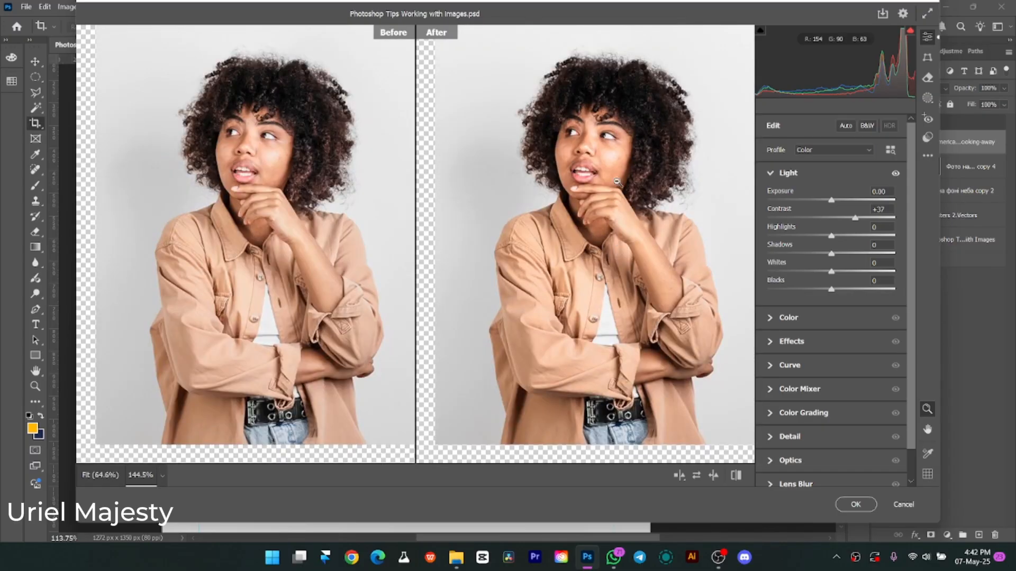
pyautogui.doubleClick(855, 221)
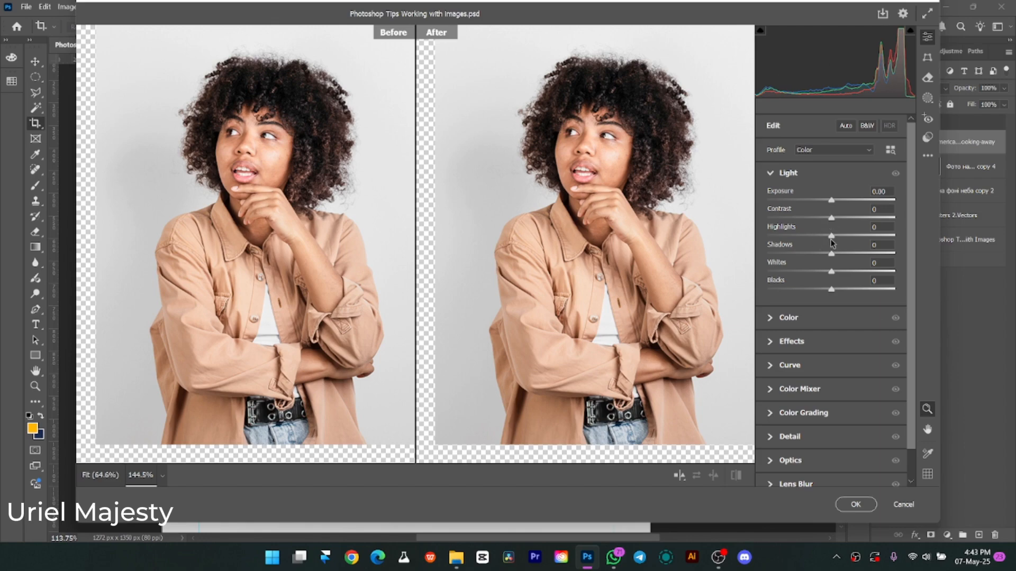
# Try brighter and darker Highlights, including -56, and reset Highlights to its default.
pyautogui.moveTo(830, 240); pyautogui.dragTo(866, 245)
pyautogui.moveTo(870, 245); pyautogui.dragTo(796, 239)
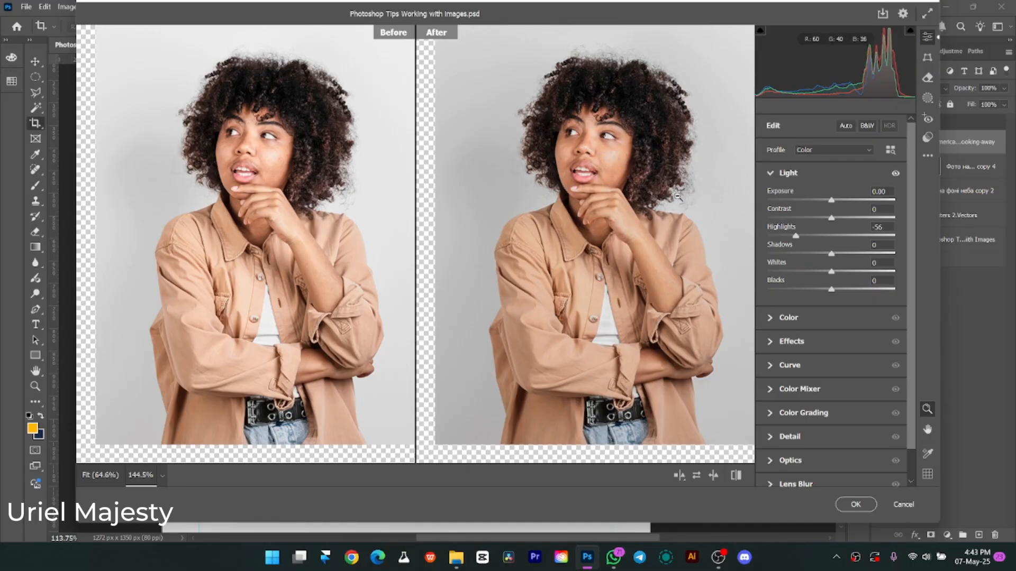
pyautogui.moveTo(792, 237); pyautogui.dragTo(835, 239)
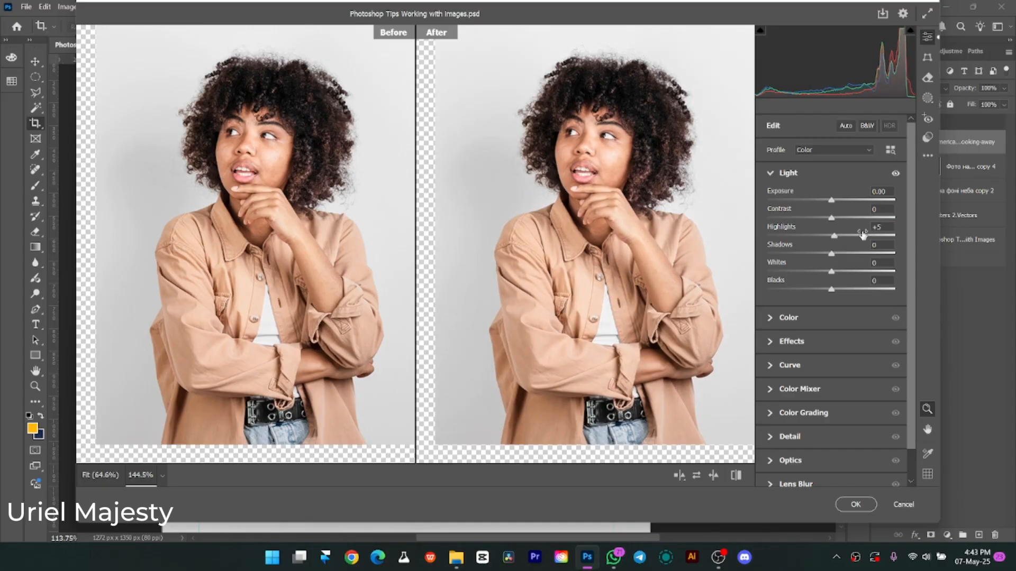
pyautogui.press('alt')
pyautogui.keyDown('alt'); pyautogui.click(778, 231); pyautogui.keyUp('alt')
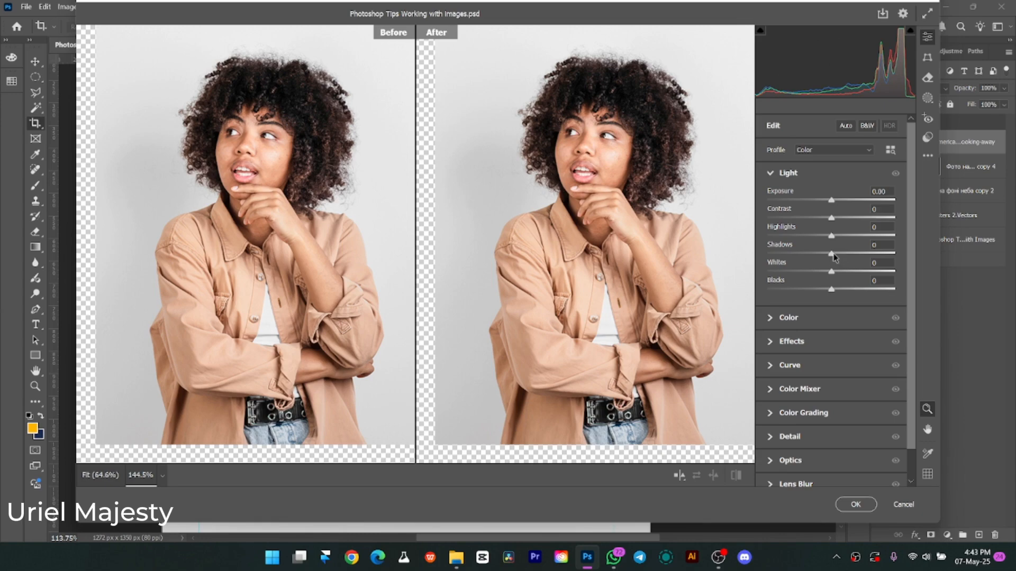
# Try raising Shadows to +9 and reset Shadows to its default.
pyautogui.moveTo(834, 257)
pyautogui.mouseDown()
pyautogui.moveTo(867, 251)
pyautogui.moveTo(796, 251)
pyautogui.moveTo(837, 252)
pyautogui.mouseUp()
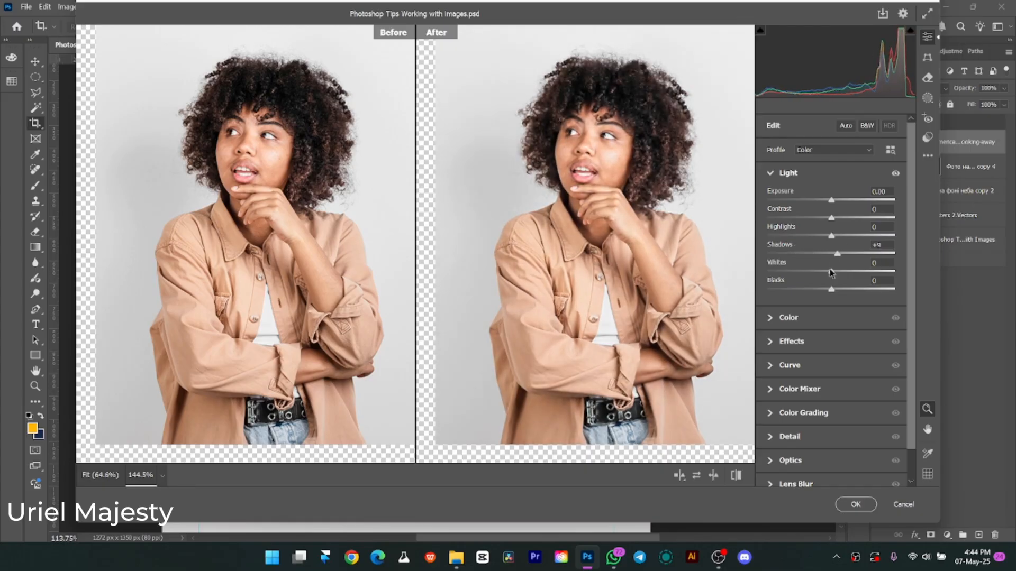
pyautogui.press('alt')
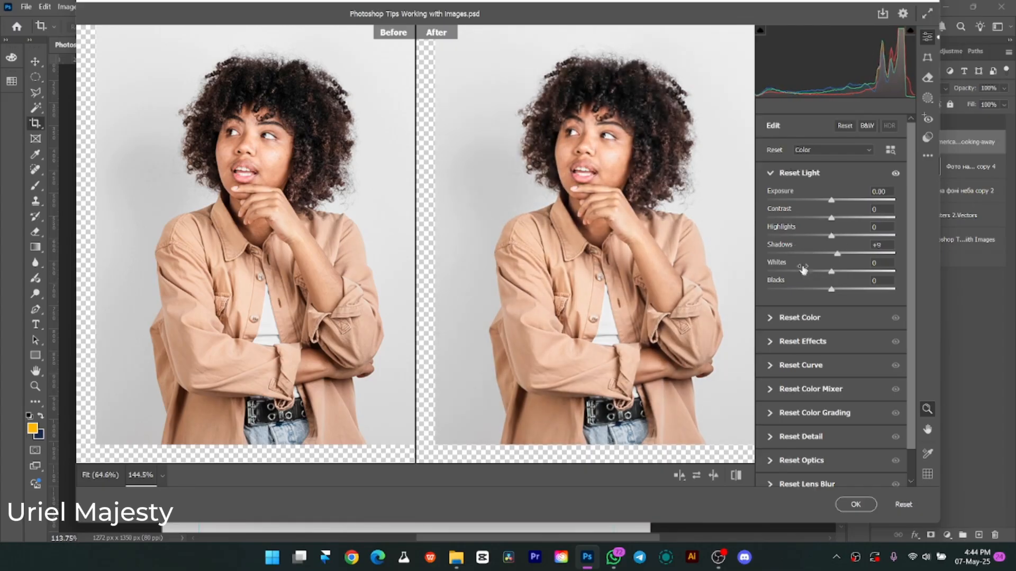
pyautogui.doubleClick(778, 244)
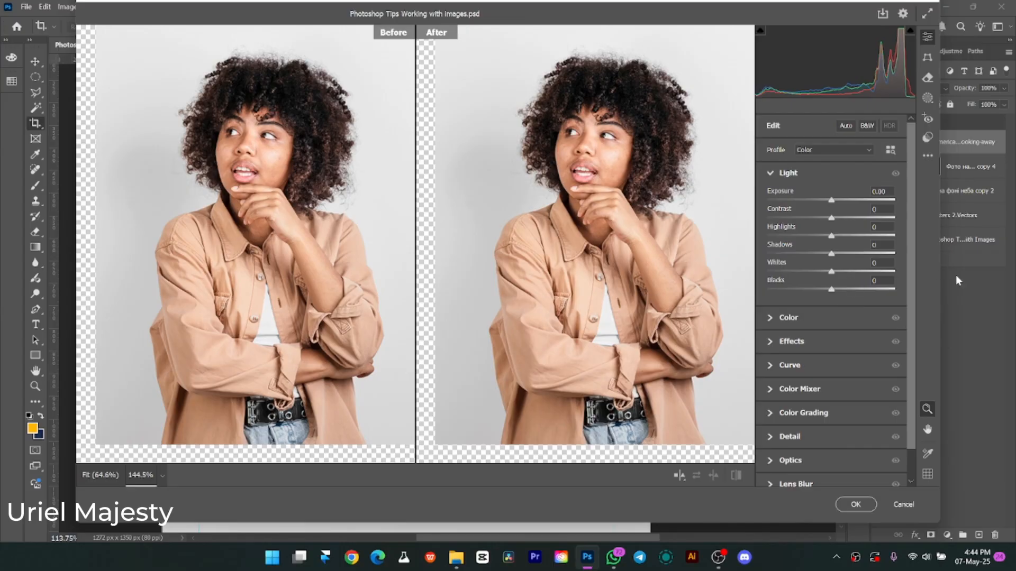
# Set Whites to -5 and Blacks to -3, and collapse the Light settings.
pyautogui.moveTo(829, 273)
pyautogui.mouseDown()
pyautogui.moveTo(783, 275)
pyautogui.moveTo(860, 267)
pyautogui.moveTo(789, 272)
pyautogui.moveTo(834, 271)
pyautogui.mouseUp()
pyautogui.moveTo(839, 272); pyautogui.dragTo(822, 289)
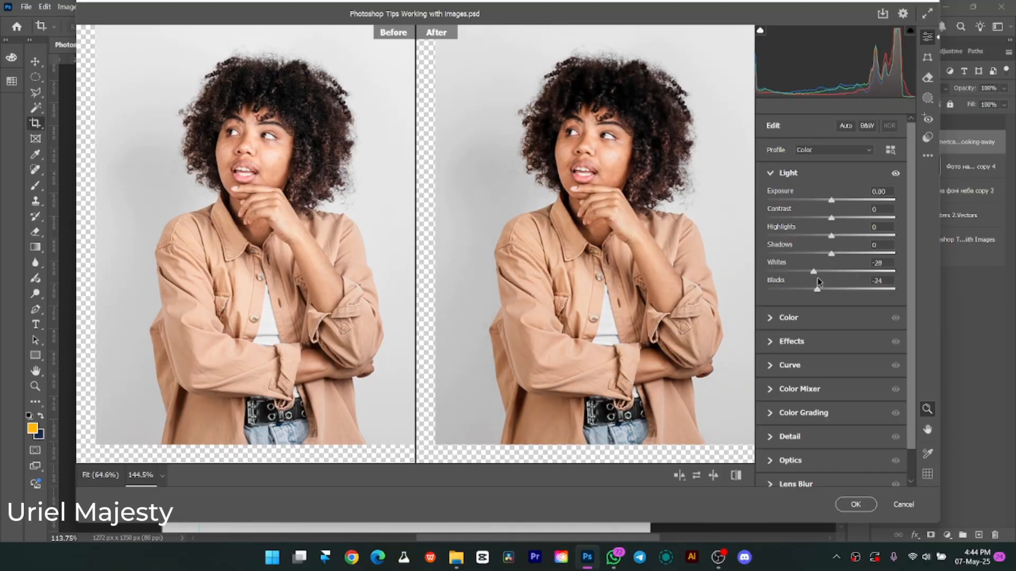
pyautogui.moveTo(822, 273); pyautogui.dragTo(829, 289)
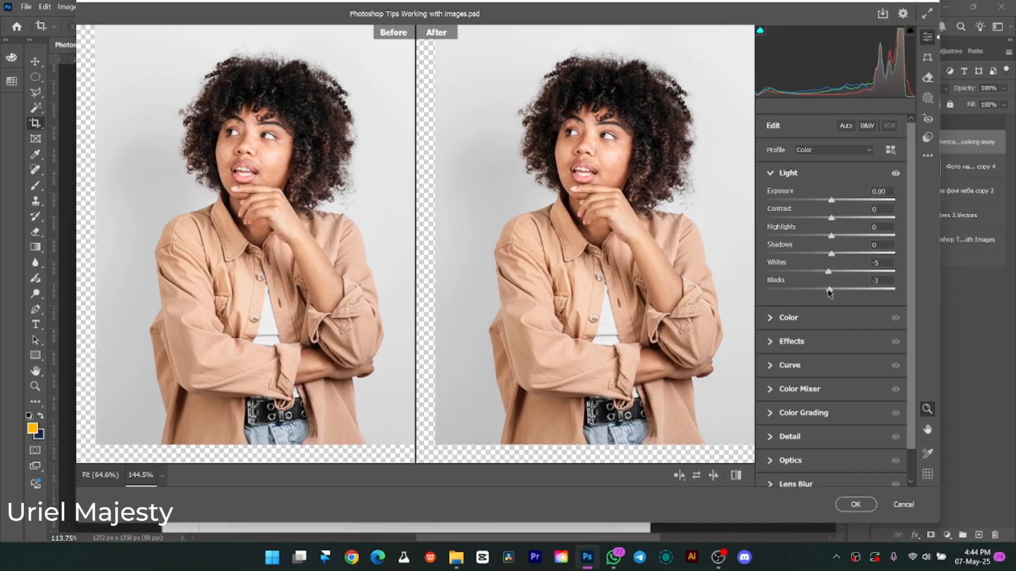
pyautogui.click(778, 178)
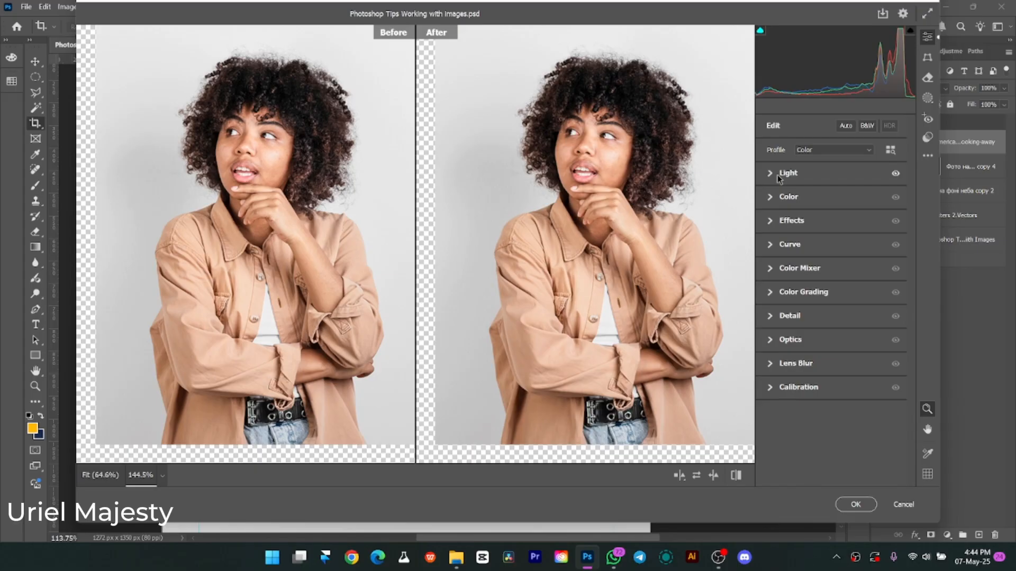
# Expand the Color settings, try a very cold Temperature, and set Temperature to +3 and Tint to +7.
pyautogui.click(767, 202)
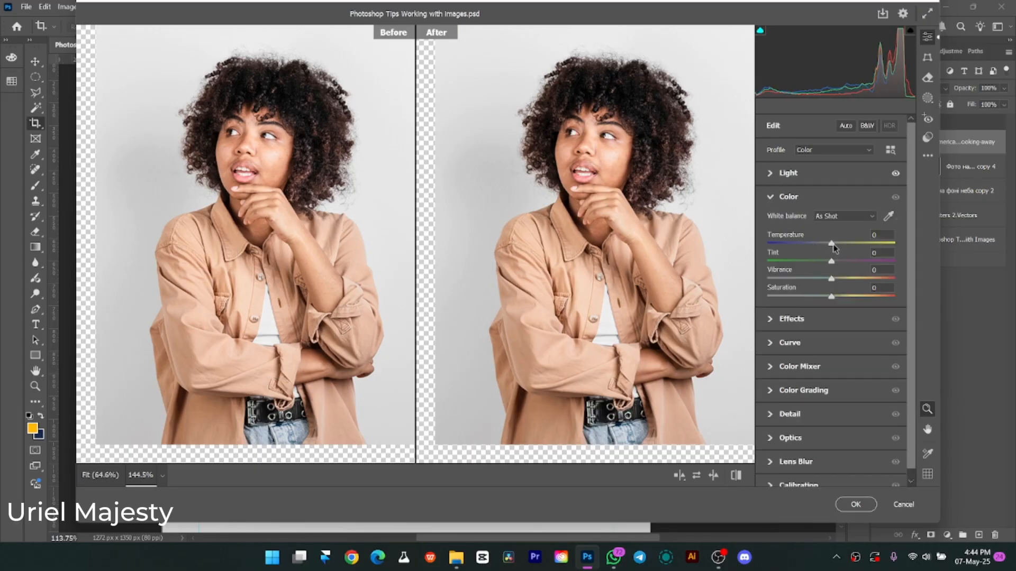
pyautogui.moveTo(832, 245); pyautogui.dragTo(782, 241)
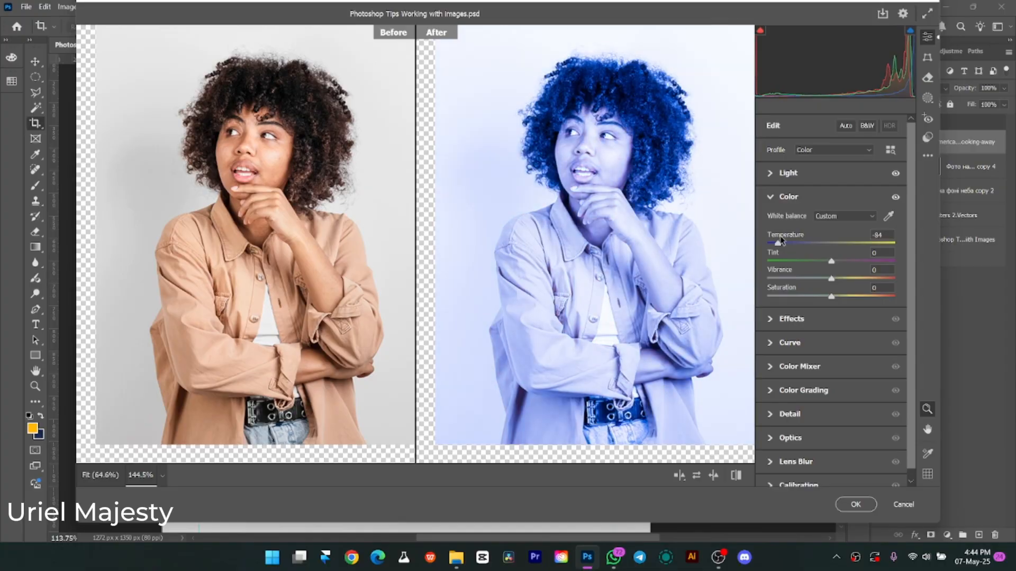
pyautogui.moveTo(781, 241); pyautogui.dragTo(835, 262)
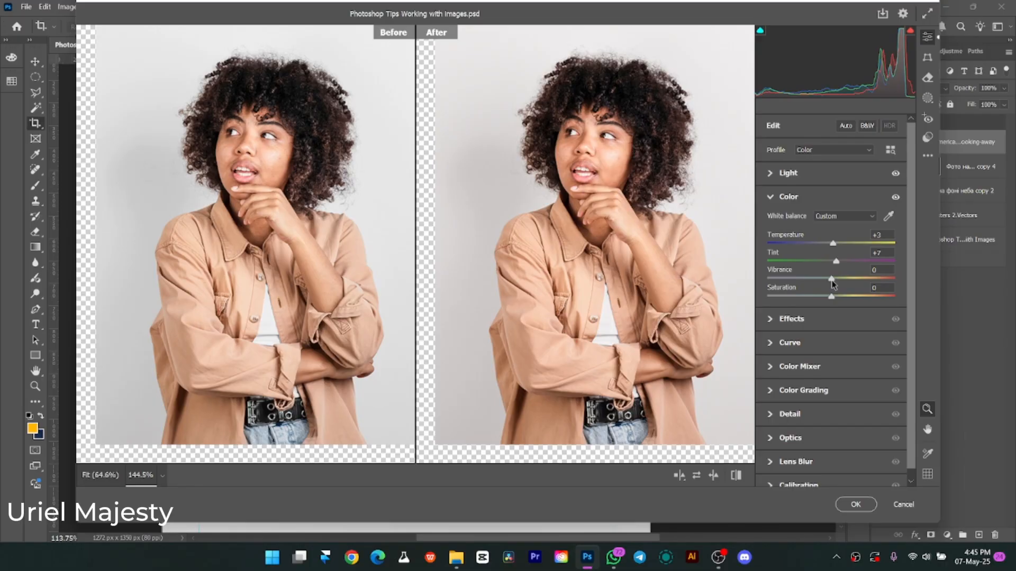
# Intensify the photo's colors with Saturation at +23 and Vibrance at +36.
pyautogui.moveTo(829, 281); pyautogui.dragTo(870, 283)
pyautogui.moveTo(859, 281); pyautogui.dragTo(840, 283)
pyautogui.moveTo(830, 298); pyautogui.dragTo(855, 281)
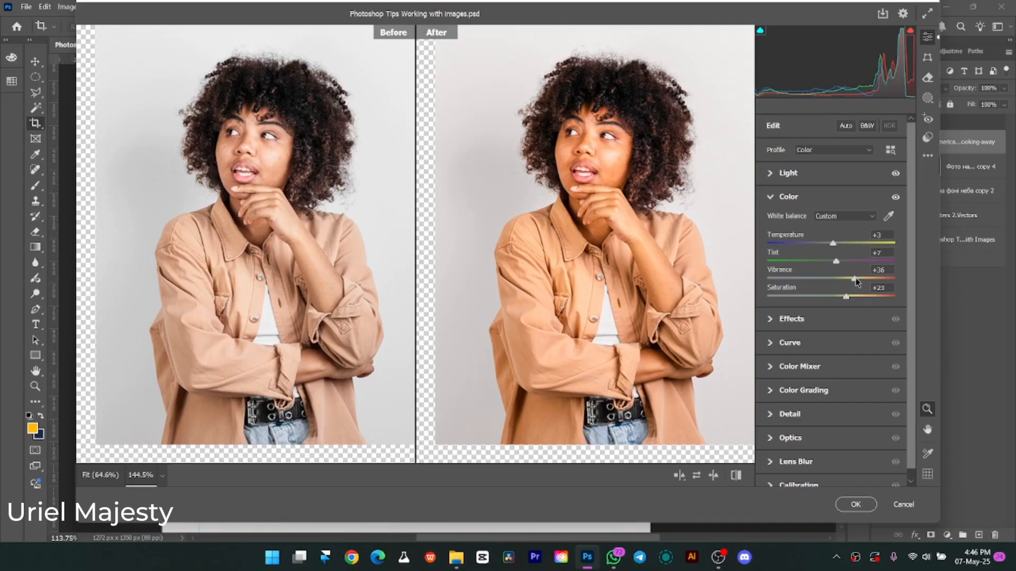
# Collapse the Color settings, expand Effects, and reset all Color adjustments to their defaults.
pyautogui.moveTo(846, 297)
pyautogui.mouseDown()
pyautogui.moveTo(875, 299)
pyautogui.moveTo(847, 297)
pyautogui.mouseUp()
pyautogui.click(773, 201)
pyautogui.click(770, 221)
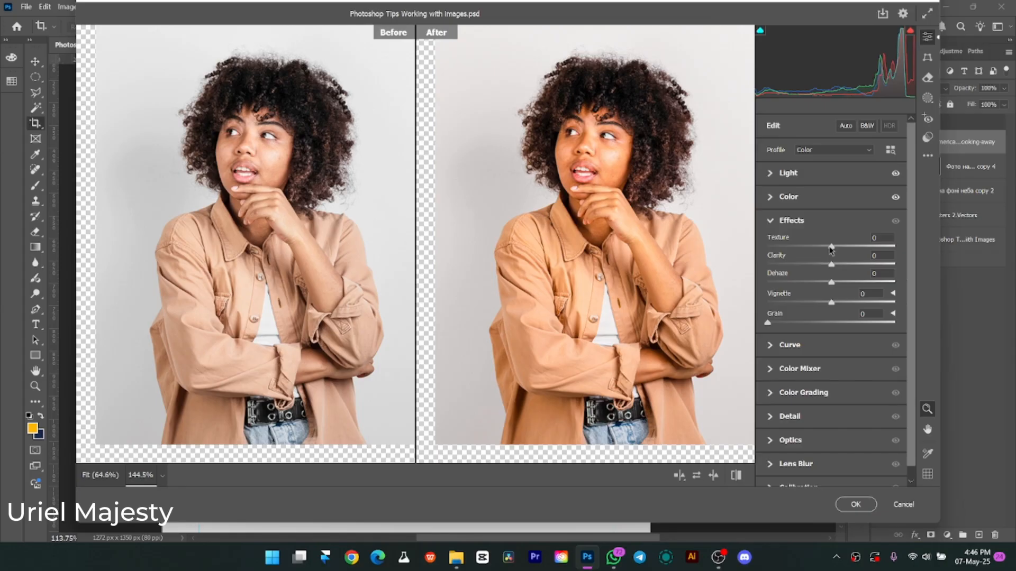
pyautogui.press('alt')
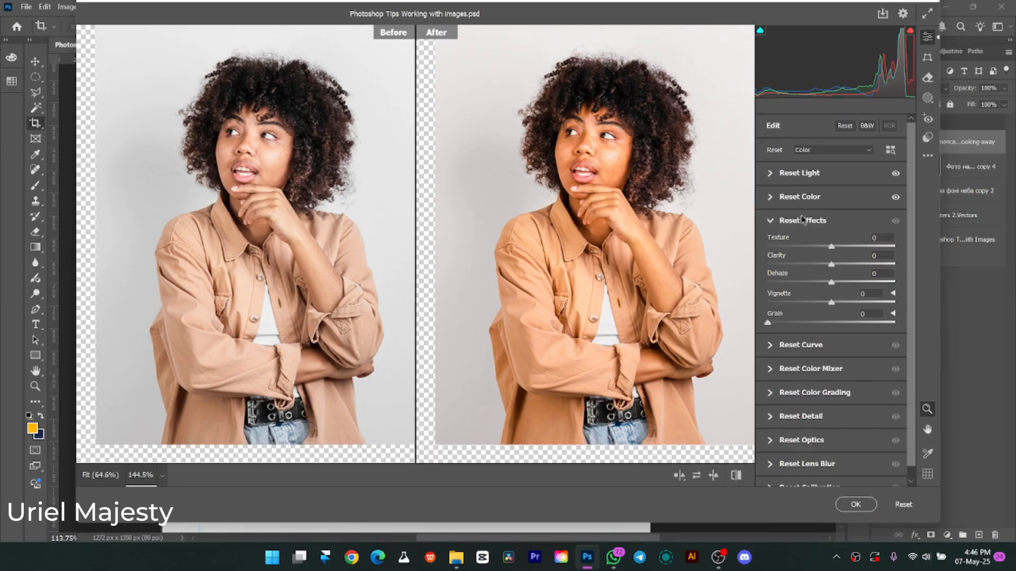
pyautogui.keyDown('alt'); pyautogui.click(792, 198); pyautogui.keyUp('alt')
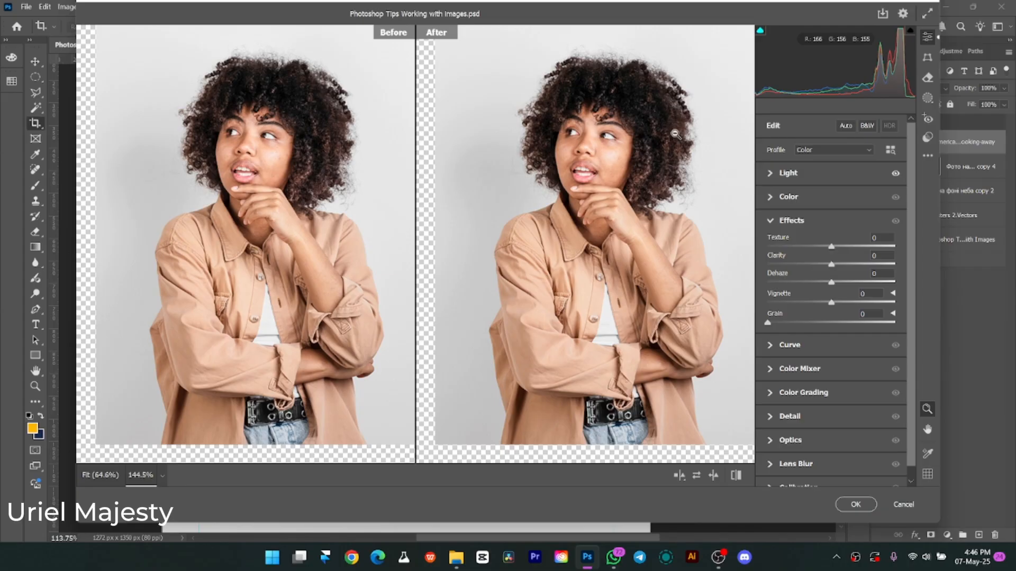
# Try Texture at +50, Clarity at +13, Dehaze at +7 and some Grain, and reset and collapse the Effects settings.
pyautogui.scroll(3, 614, 143)
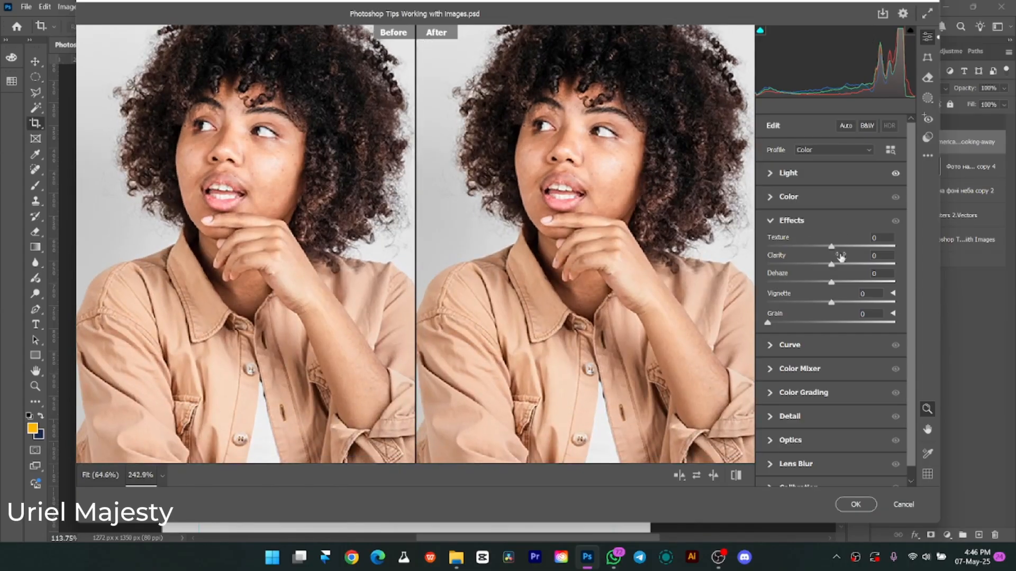
pyautogui.moveTo(831, 247); pyautogui.dragTo(851, 253)
pyautogui.moveTo(852, 247); pyautogui.dragTo(864, 248)
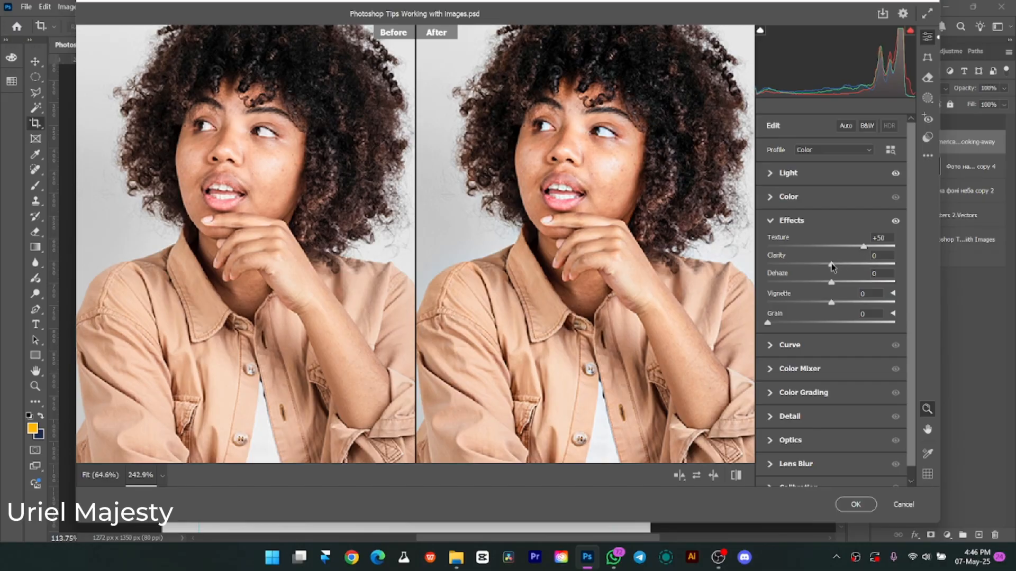
pyautogui.moveTo(831, 265); pyautogui.dragTo(839, 264)
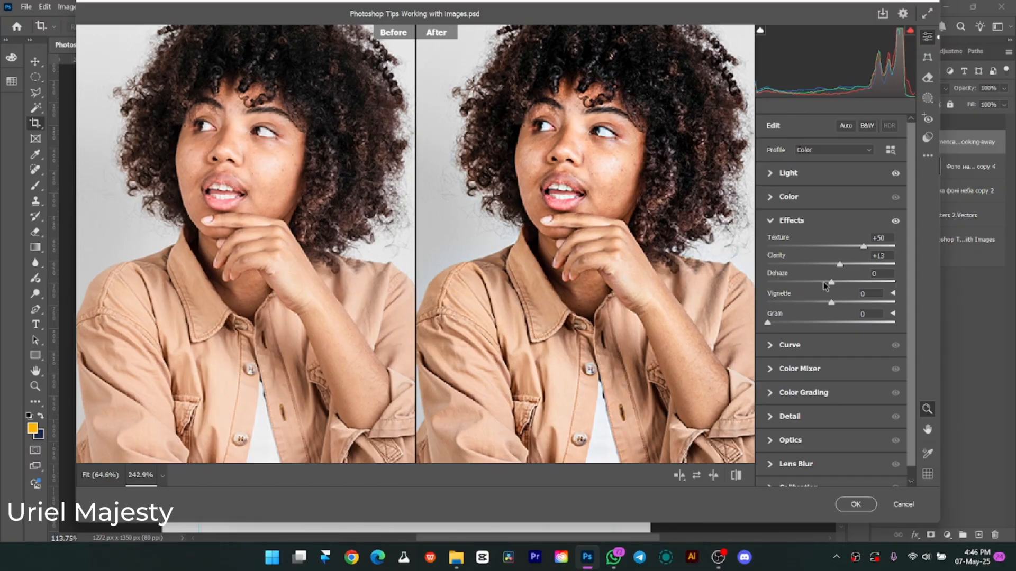
pyautogui.moveTo(832, 283)
pyautogui.mouseDown()
pyautogui.moveTo(872, 288)
pyautogui.moveTo(824, 287)
pyautogui.mouseUp()
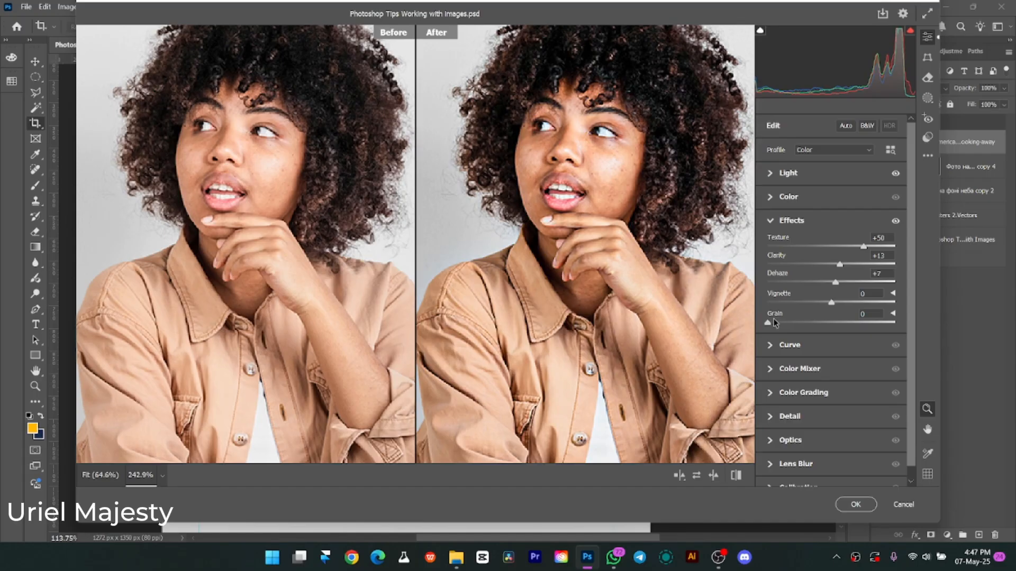
pyautogui.moveTo(771, 322); pyautogui.dragTo(787, 325)
pyautogui.keyDown('alt'); pyautogui.click(813, 222); pyautogui.keyUp('alt')
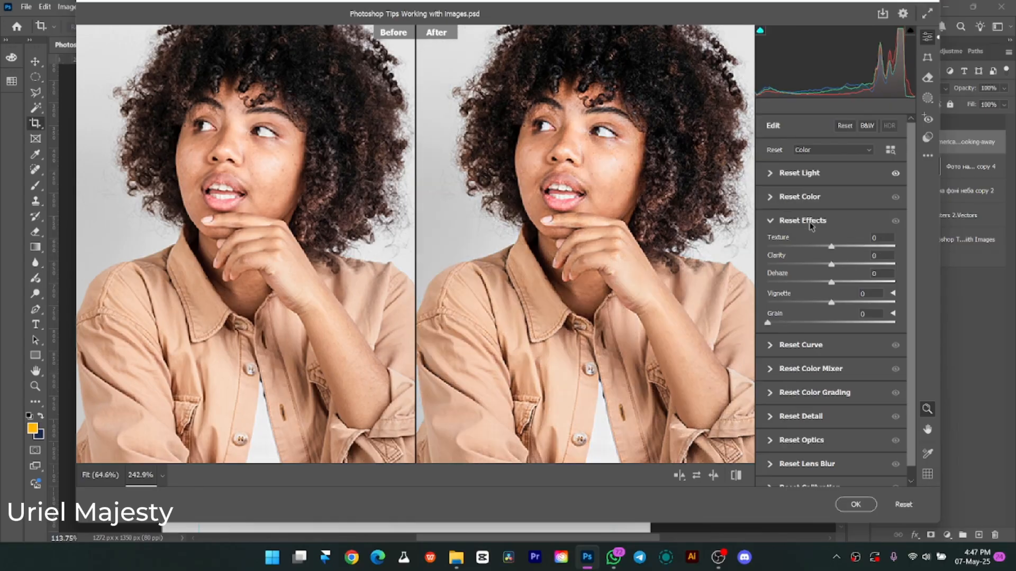
pyautogui.click(770, 221)
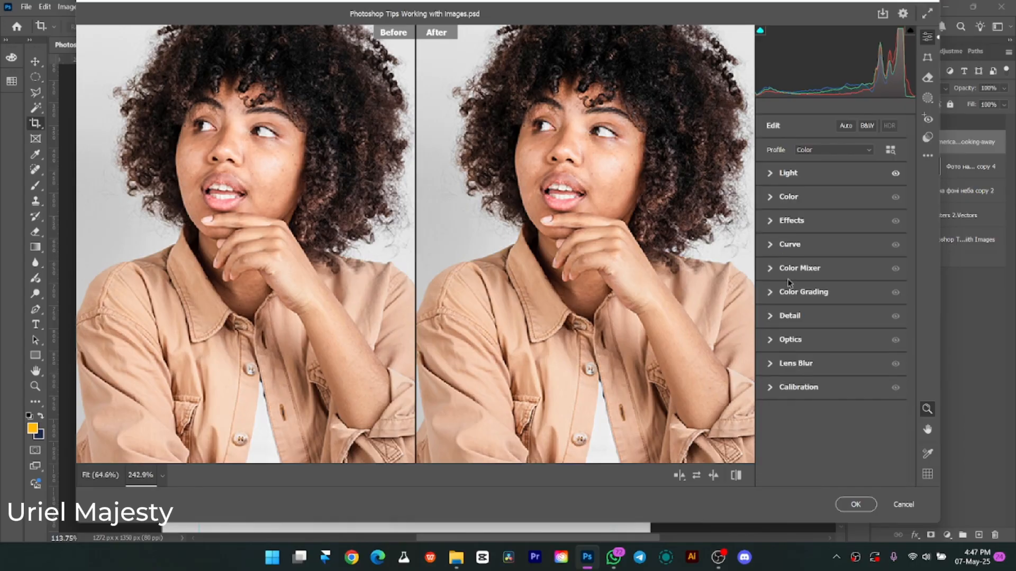
# Try reshaping the Curve with Darks at -20 and a green channel point at input 107, output 123, and collapse the Curve settings.
pyautogui.click(774, 247)
pyautogui.scroll(-2, 773, 246)
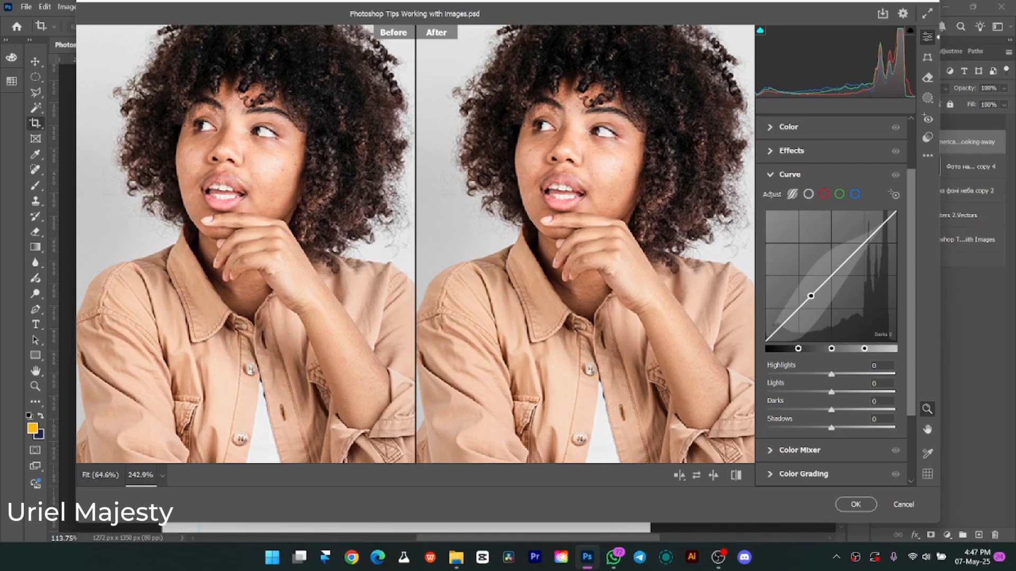
pyautogui.moveTo(810, 295); pyautogui.dragTo(811, 303)
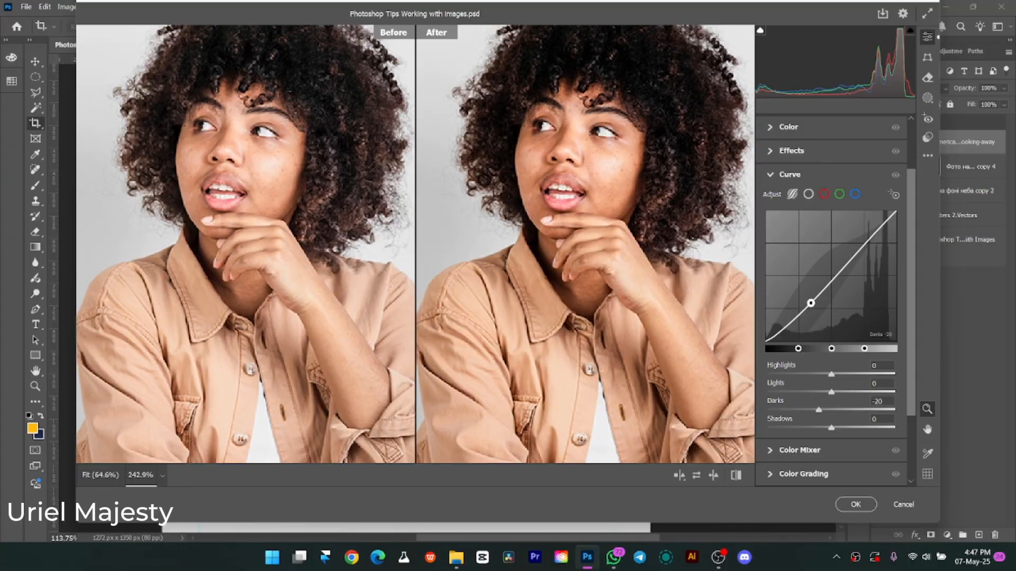
pyautogui.moveTo(861, 259)
pyautogui.mouseDown()
pyautogui.moveTo(876, 219)
pyautogui.moveTo(859, 257)
pyautogui.mouseUp()
pyautogui.click(826, 195)
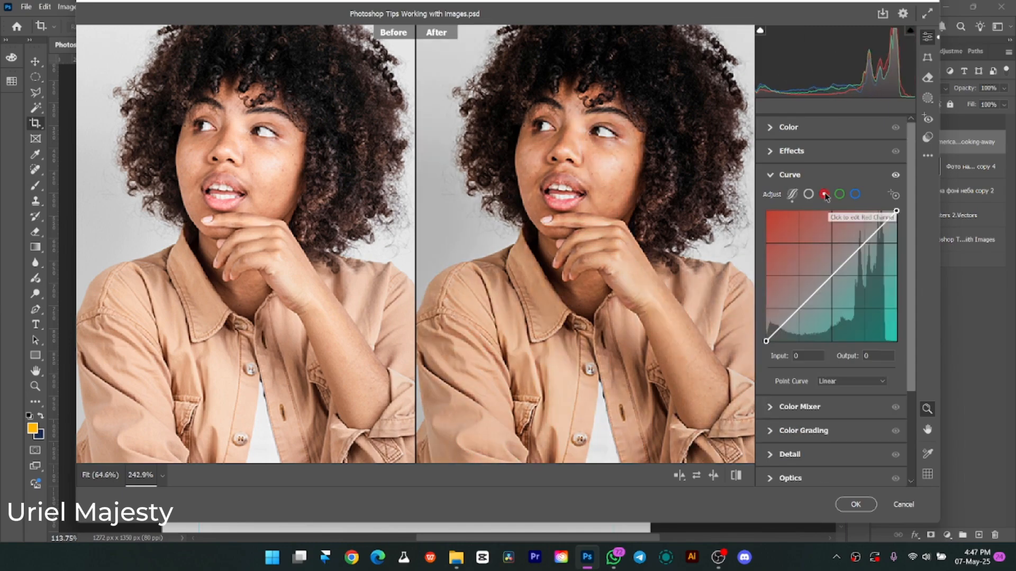
pyautogui.moveTo(832, 275)
pyautogui.mouseDown()
pyautogui.moveTo(842, 290)
pyautogui.moveTo(815, 254)
pyautogui.moveTo(820, 278)
pyautogui.mouseUp()
pyautogui.click(840, 194)
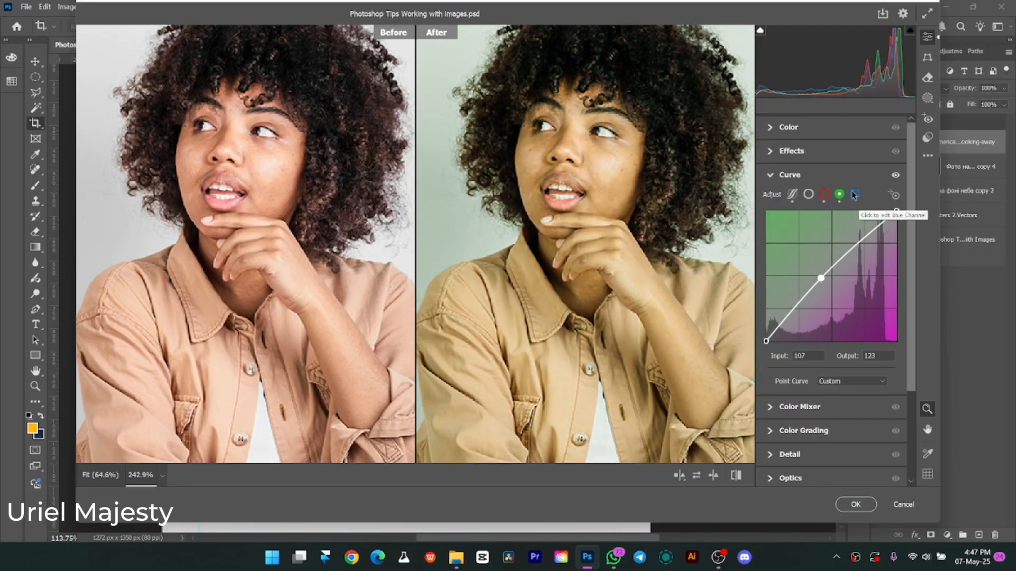
pyautogui.click(770, 174)
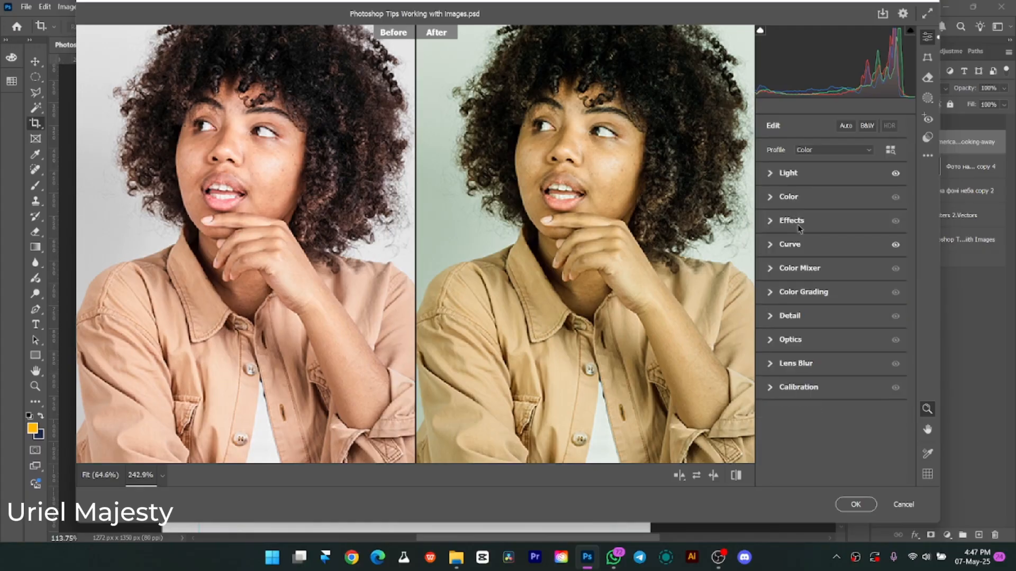
# Expand the Color Mixer, look through its individual color ranges, and compare its HSL and Color adjustment modes.
pyautogui.click(770, 269)
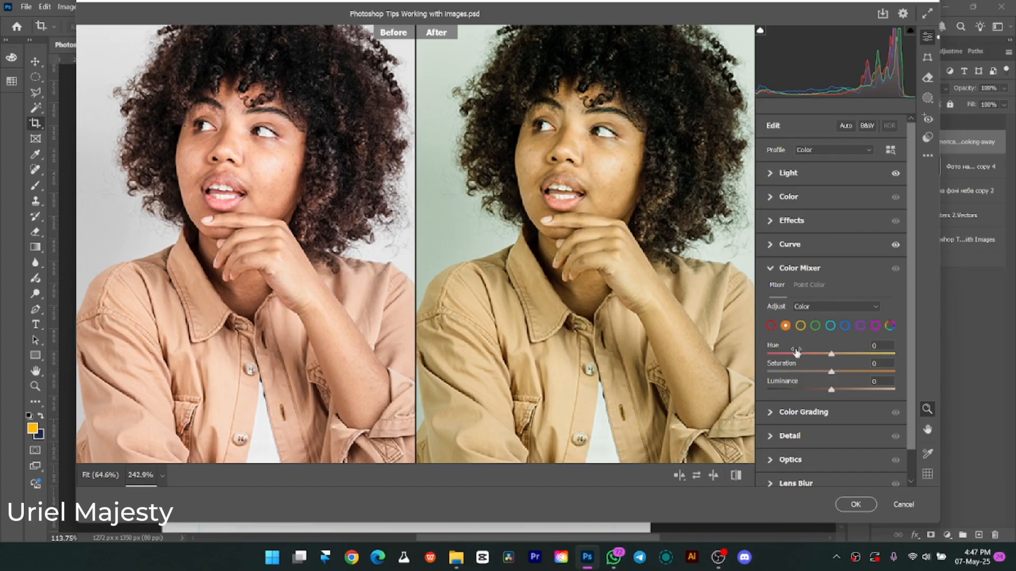
pyautogui.click(801, 326)
pyautogui.click(820, 328)
pyautogui.click(874, 327)
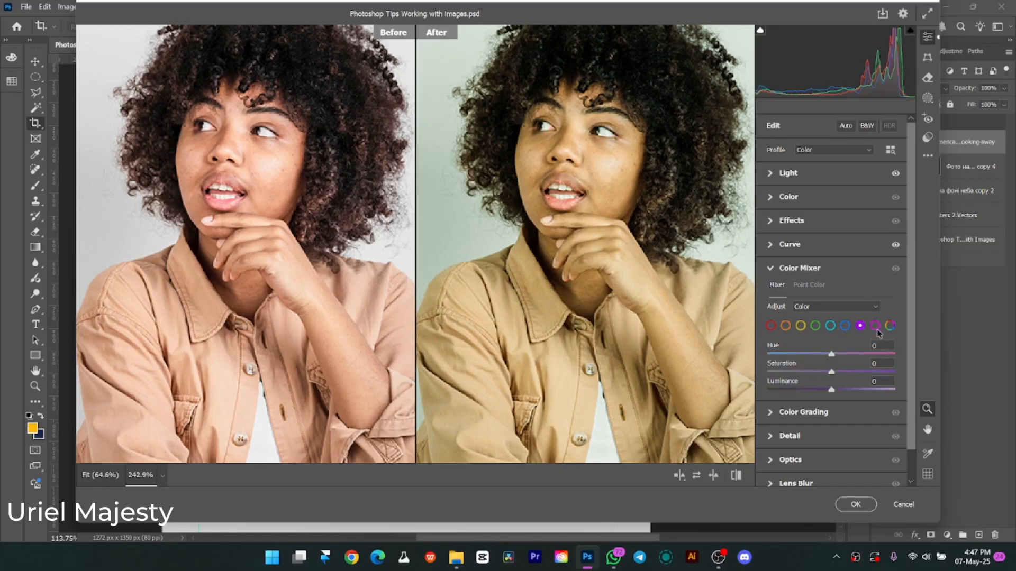
pyautogui.click(860, 325)
pyautogui.click(805, 307)
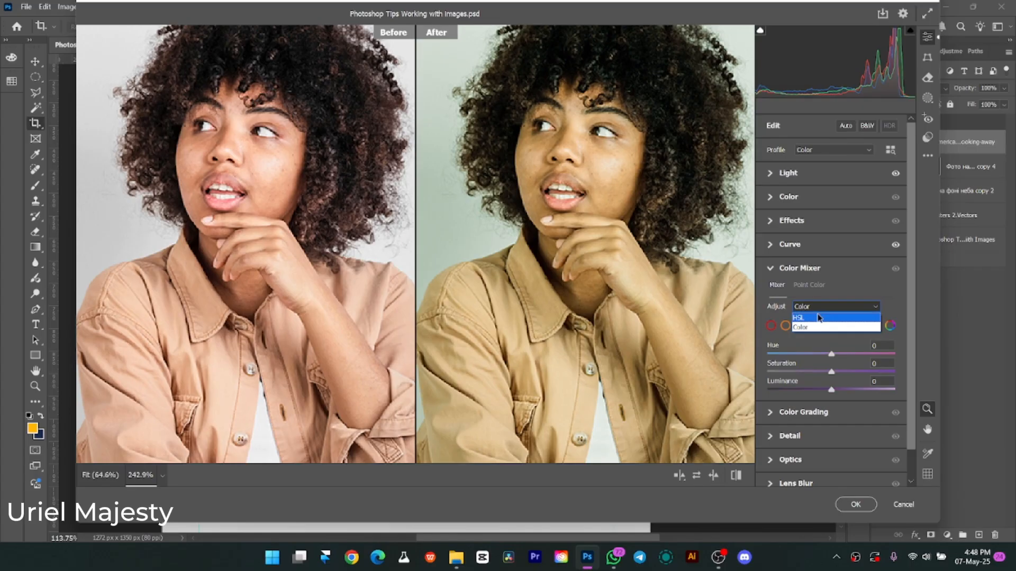
pyautogui.click(820, 316)
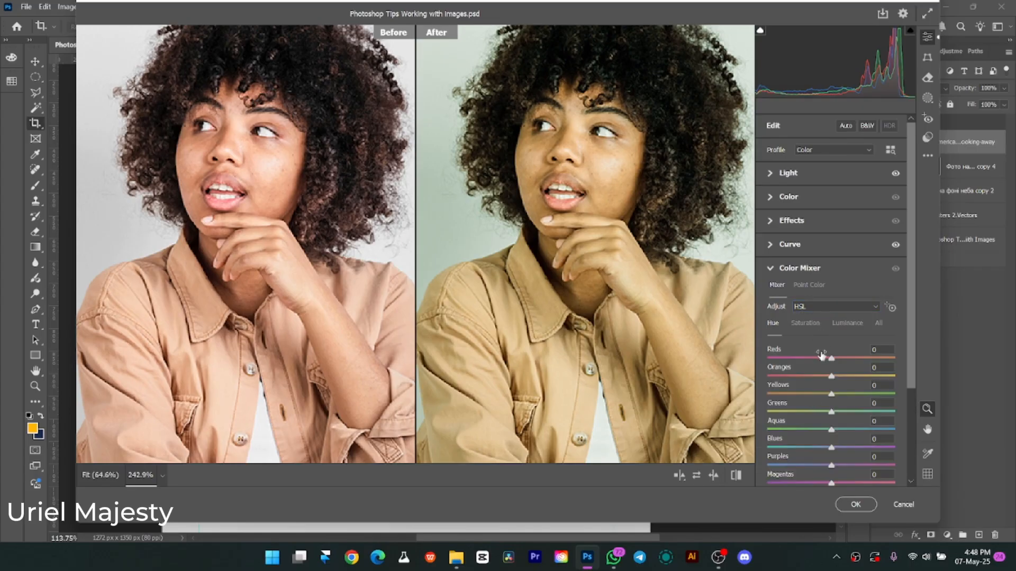
pyautogui.click(837, 308)
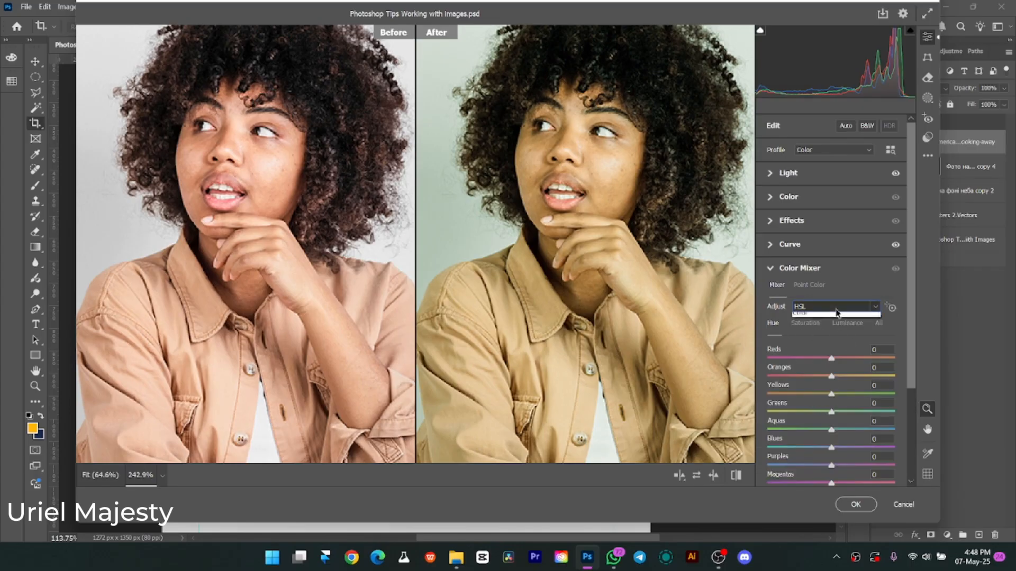
pyautogui.click(823, 325)
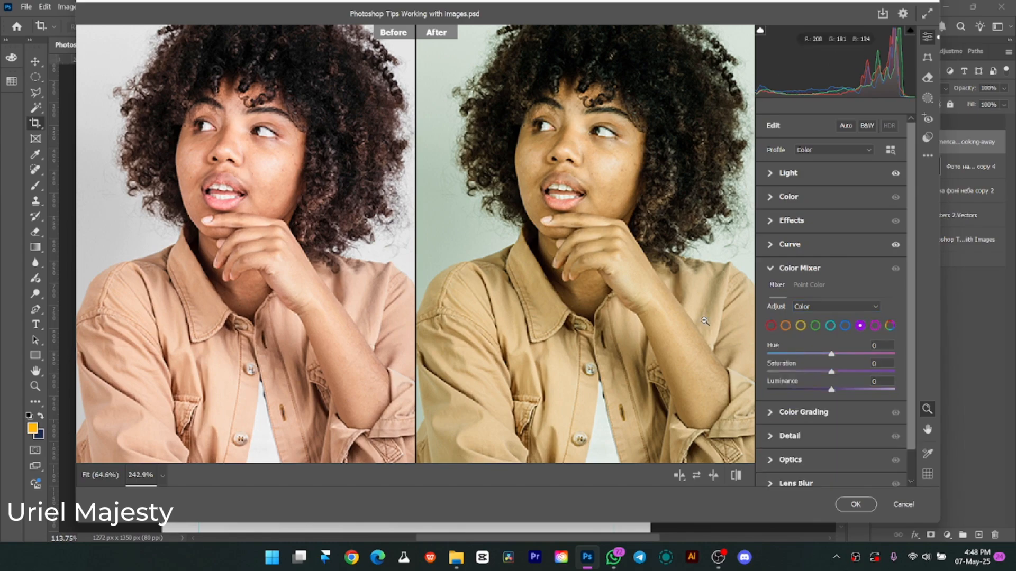
# Reset the Curve adjustments, and intensify the jeans with a strong Aquas saturation boost and Blues saturation at +89.
pyautogui.keyDown('alt'); pyautogui.click(815, 248); pyautogui.keyUp('alt')
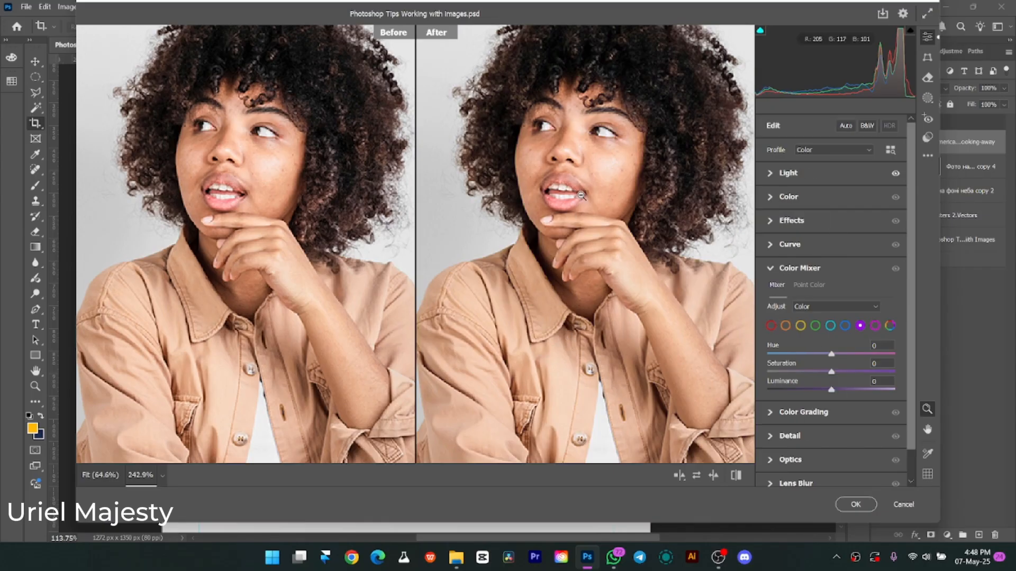
pyautogui.scroll(-5, 617, 318)
pyautogui.scroll(2, 622, 313)
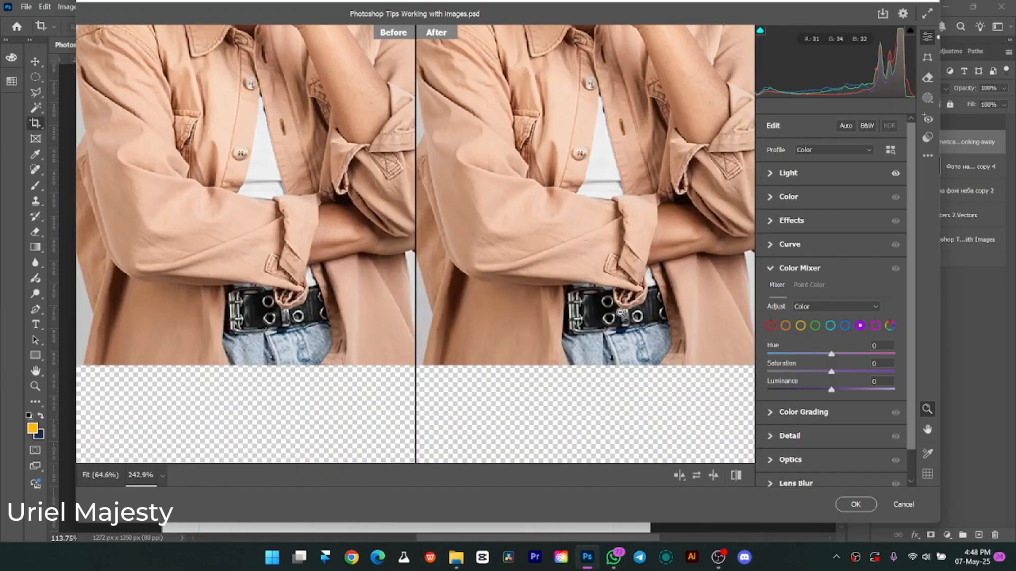
pyautogui.click(844, 326)
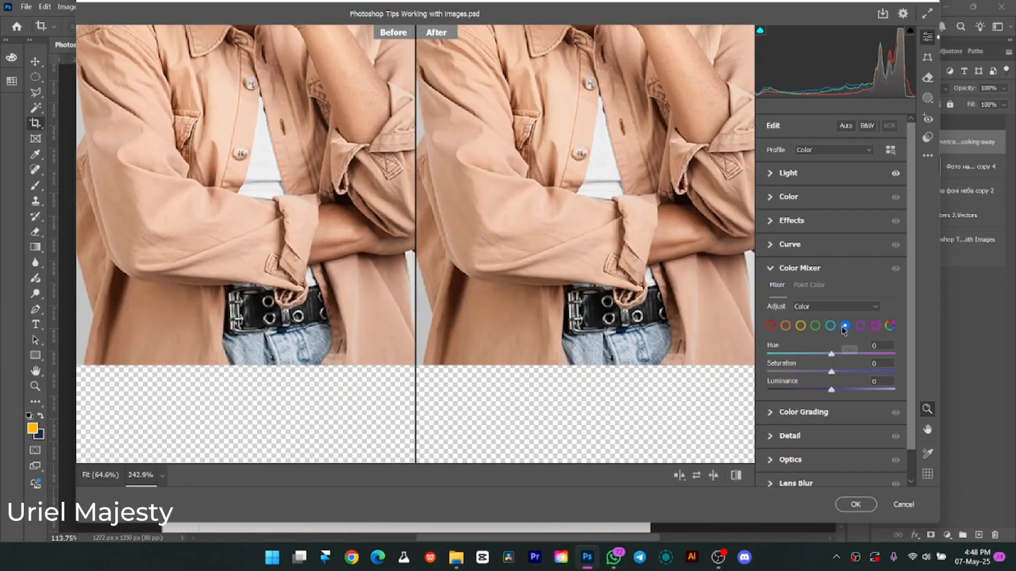
pyautogui.click(830, 326)
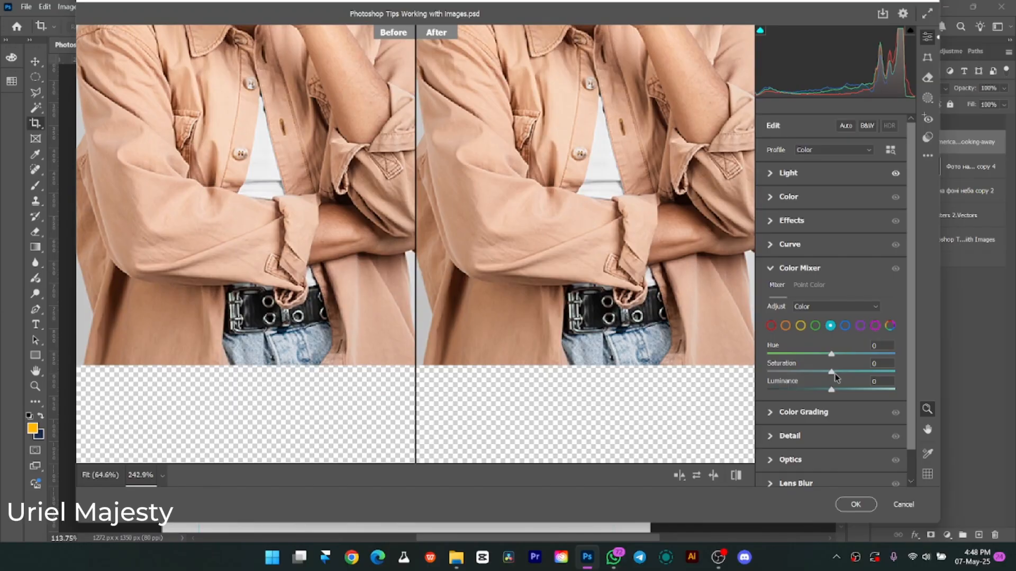
pyautogui.moveTo(854, 374); pyautogui.dragTo(876, 373)
pyautogui.click(845, 326)
pyautogui.moveTo(831, 372); pyautogui.dragTo(889, 371)
# Set the Oranges saturation to +28 to enrich the skin and shirt, and collapse the Color Mixer.
pyautogui.scroll(7, 664, 317)
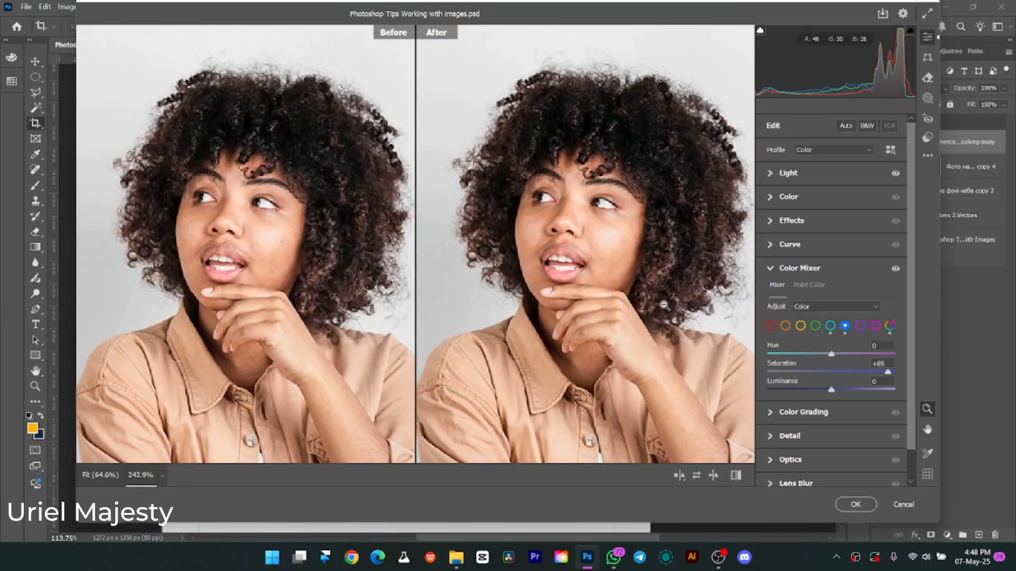
pyautogui.scroll(-3, 655, 311)
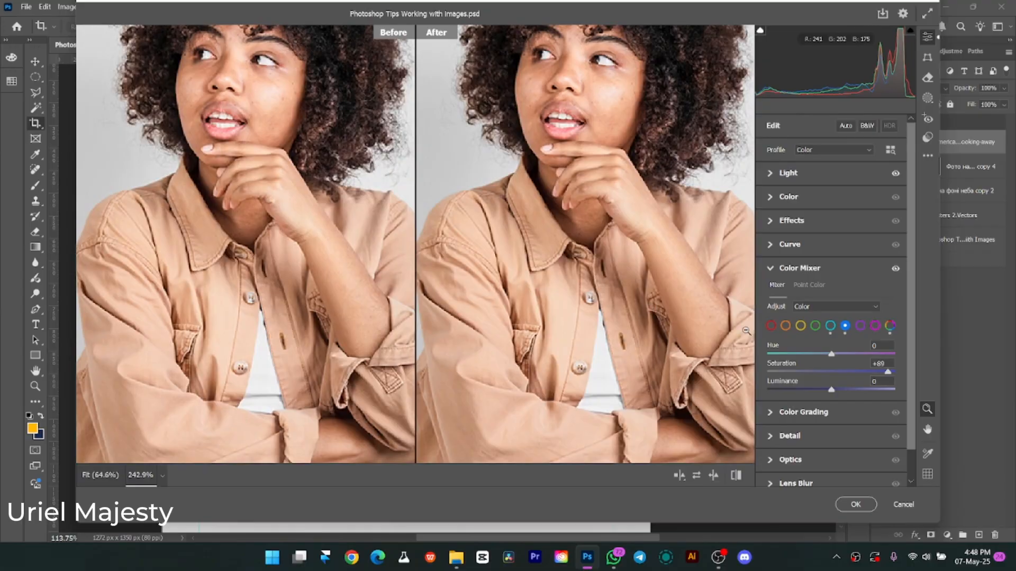
pyautogui.click(784, 326)
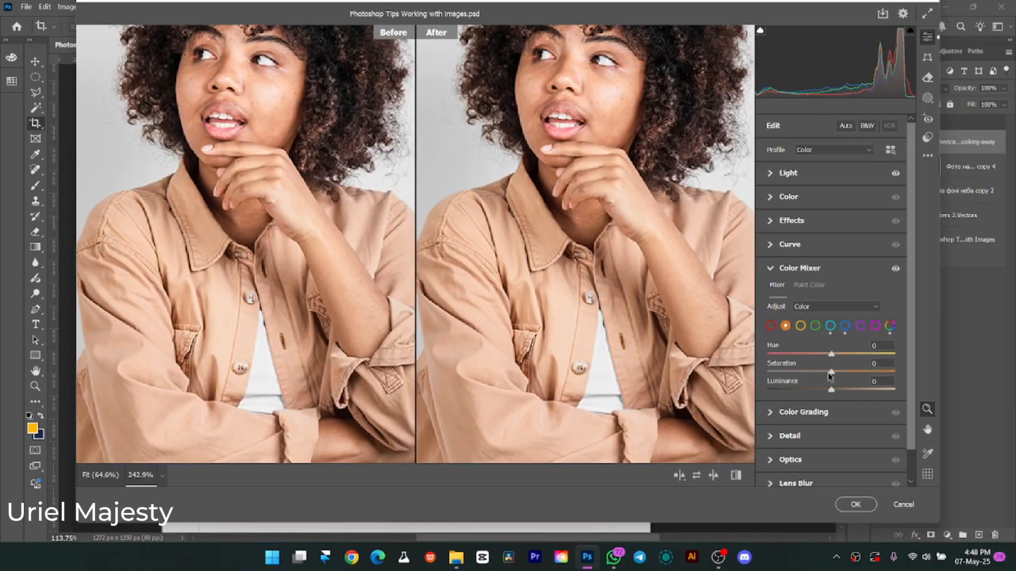
pyautogui.moveTo(834, 375); pyautogui.dragTo(852, 376)
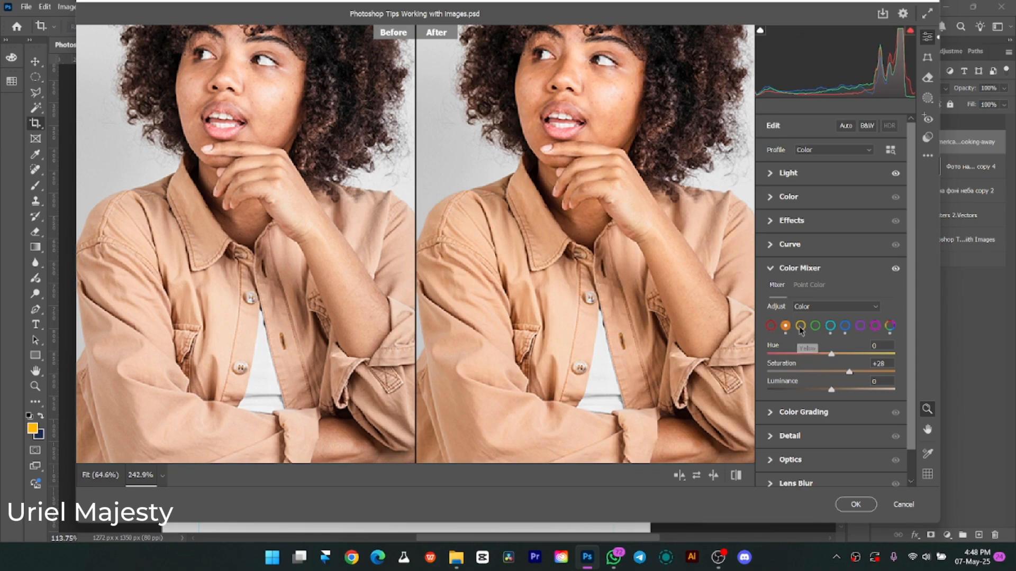
pyautogui.scroll(-2, 796, 379)
pyautogui.scroll(-3, 483, 351)
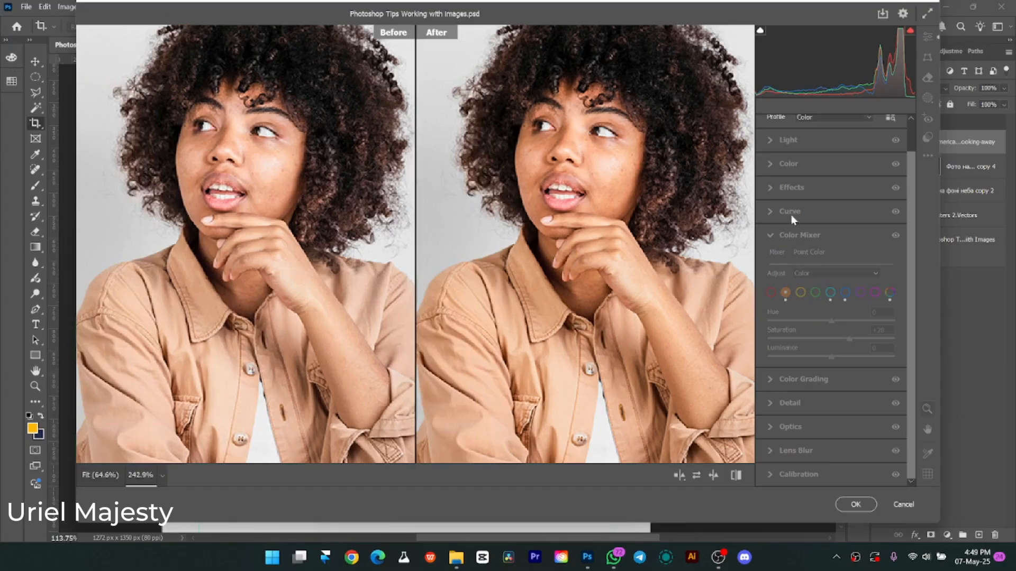
pyautogui.click(792, 215)
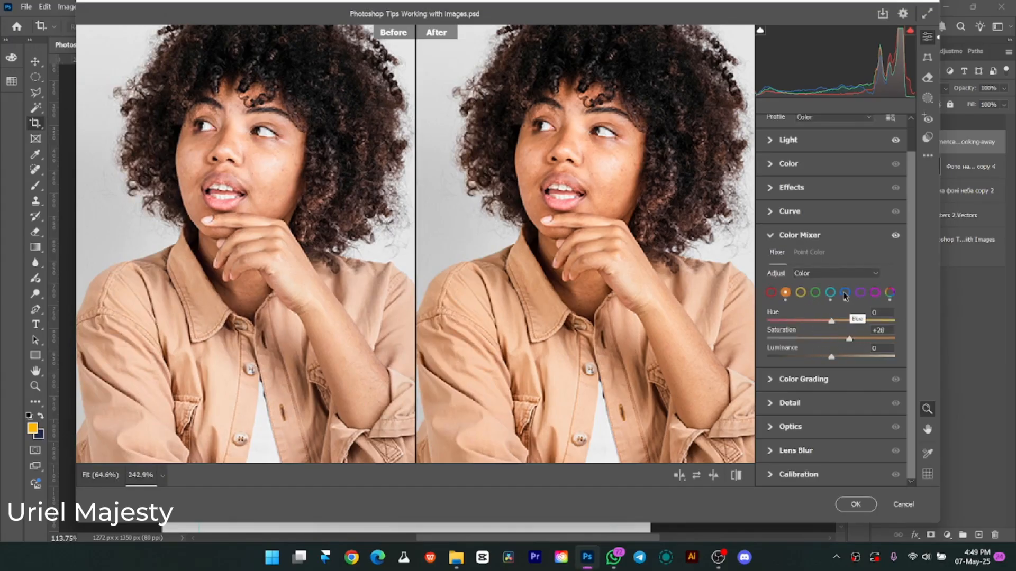
pyautogui.click(769, 236)
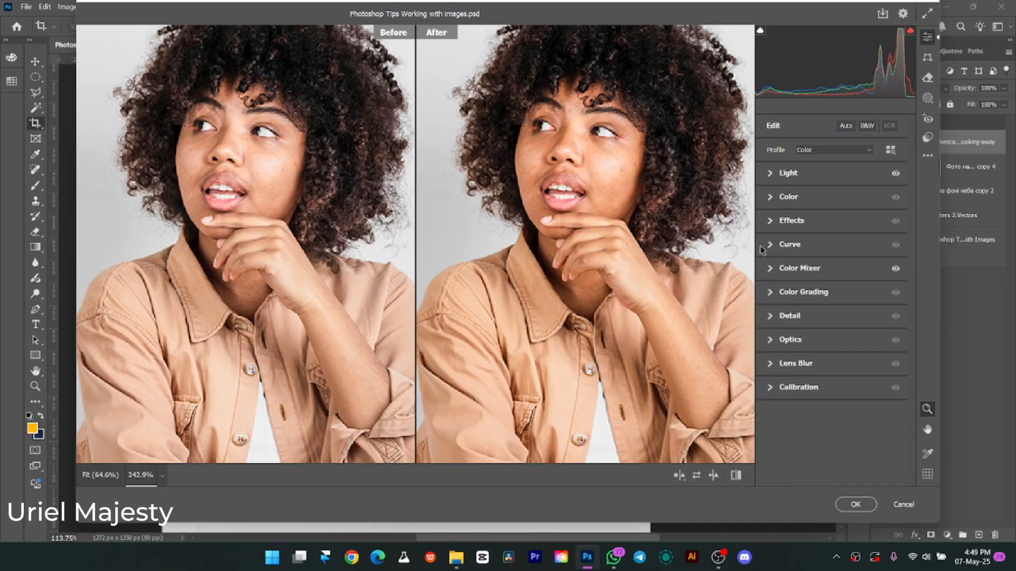
# In Color Grading, tint the midtones blue at hue 207, saturation 57, the shadows red at hue 6, saturation 53, and the highlights green.
pyautogui.click(771, 292)
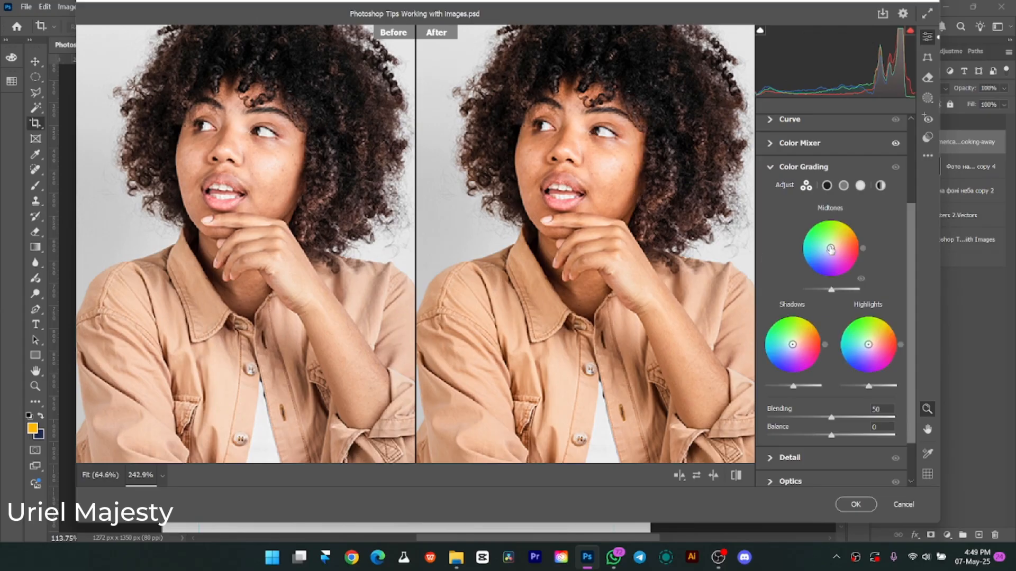
pyautogui.moveTo(831, 249); pyautogui.dragTo(817, 255)
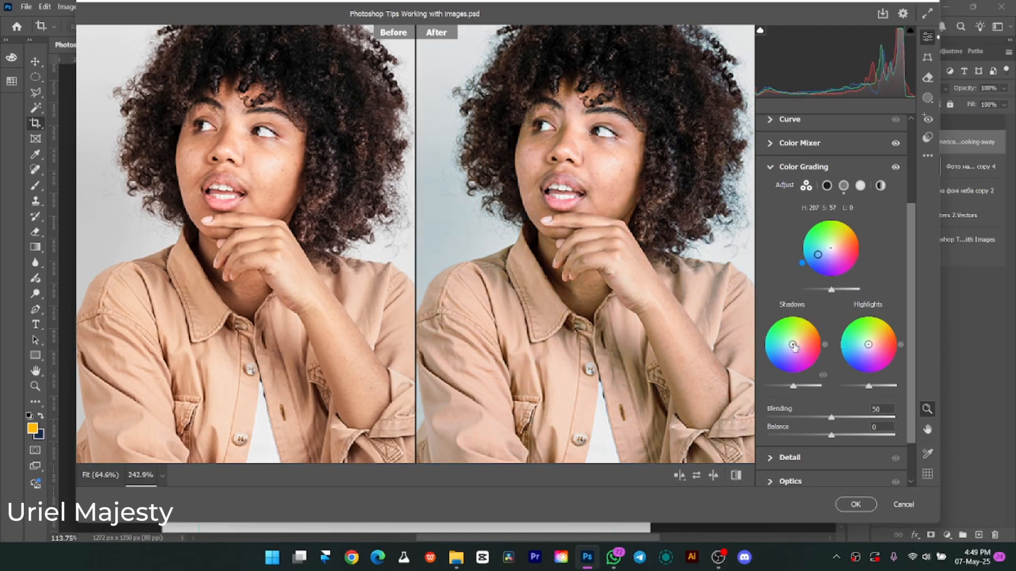
pyautogui.moveTo(793, 345); pyautogui.dragTo(805, 343)
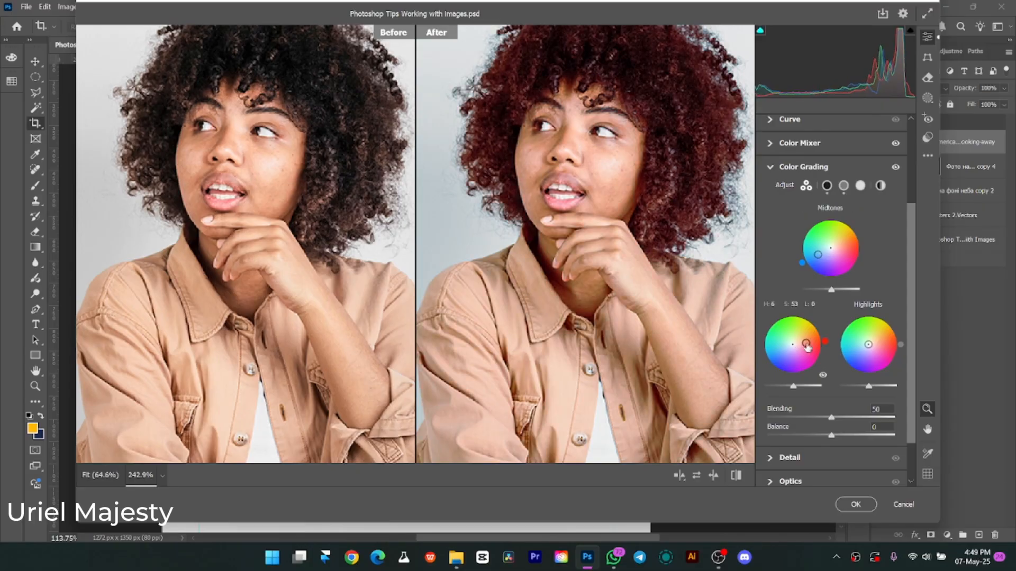
pyautogui.moveTo(868, 346); pyautogui.dragTo(858, 338)
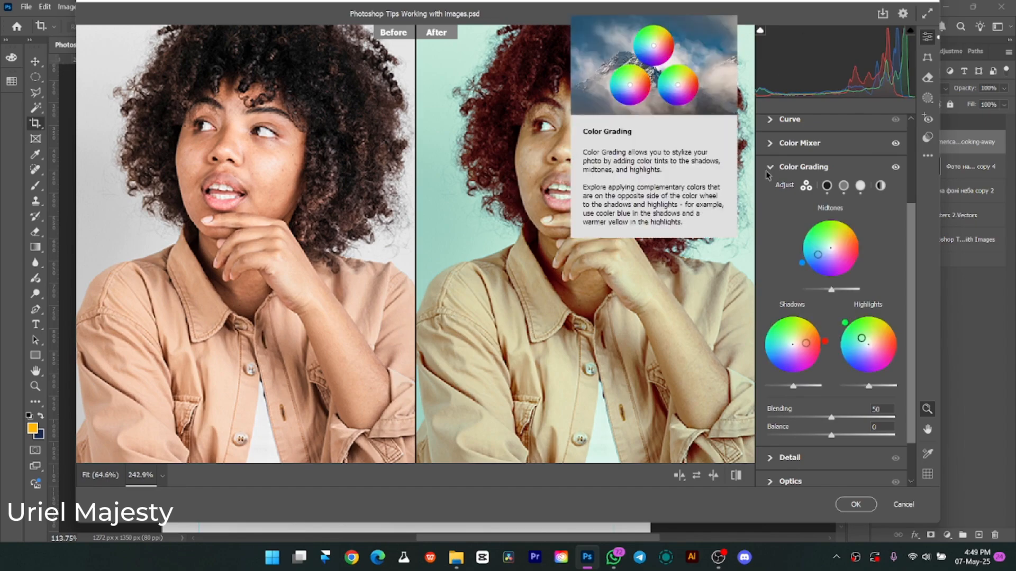
# Try the Color Grading blending and balance, then reset the Color Grading and Color Mixer adjustments and collapse Color Grading.
pyautogui.scroll(-2, 807, 380)
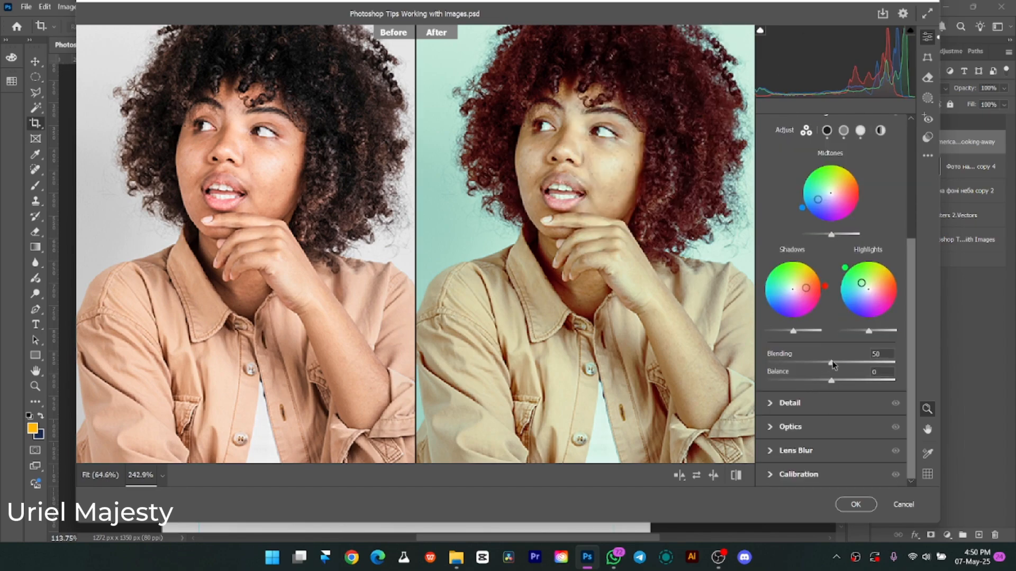
pyautogui.moveTo(832, 364)
pyautogui.mouseDown()
pyautogui.moveTo(815, 365)
pyautogui.moveTo(840, 363)
pyautogui.moveTo(826, 382)
pyautogui.moveTo(800, 382)
pyautogui.moveTo(832, 383)
pyautogui.mouseUp()
pyautogui.scroll(5, 800, 300)
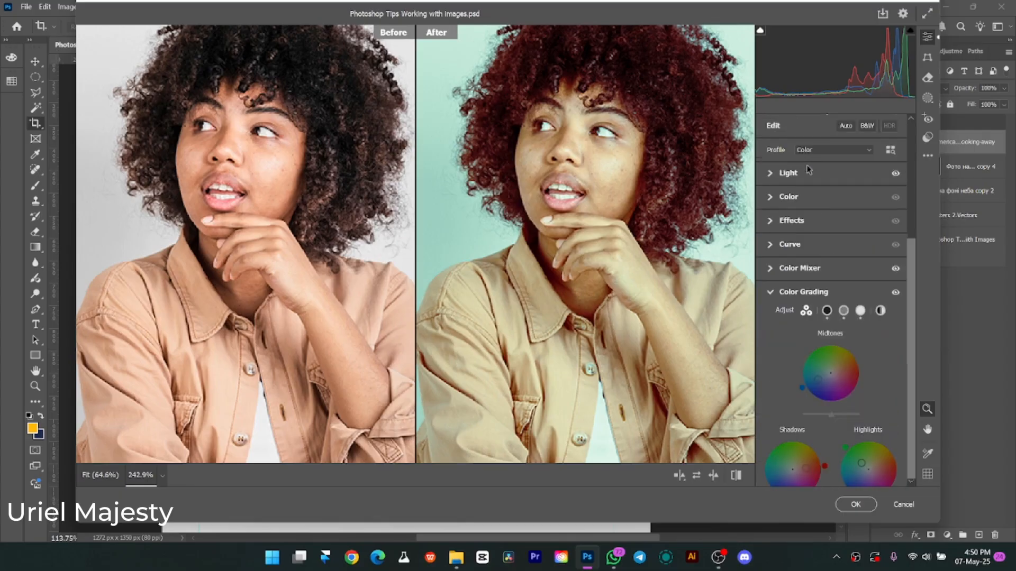
pyautogui.keyDown('alt'); pyautogui.click(804, 293); pyautogui.keyUp('alt')
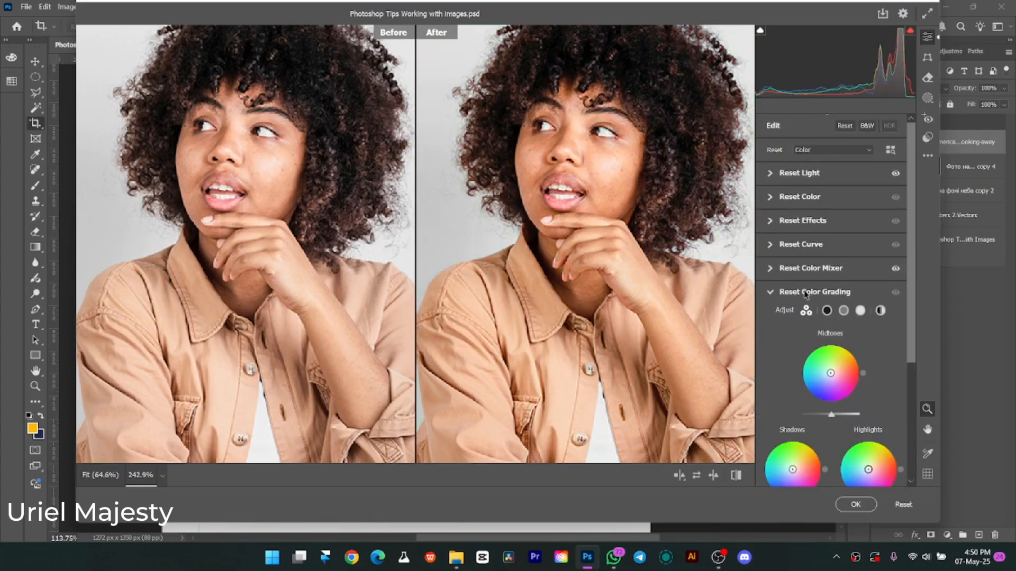
pyautogui.click(798, 294)
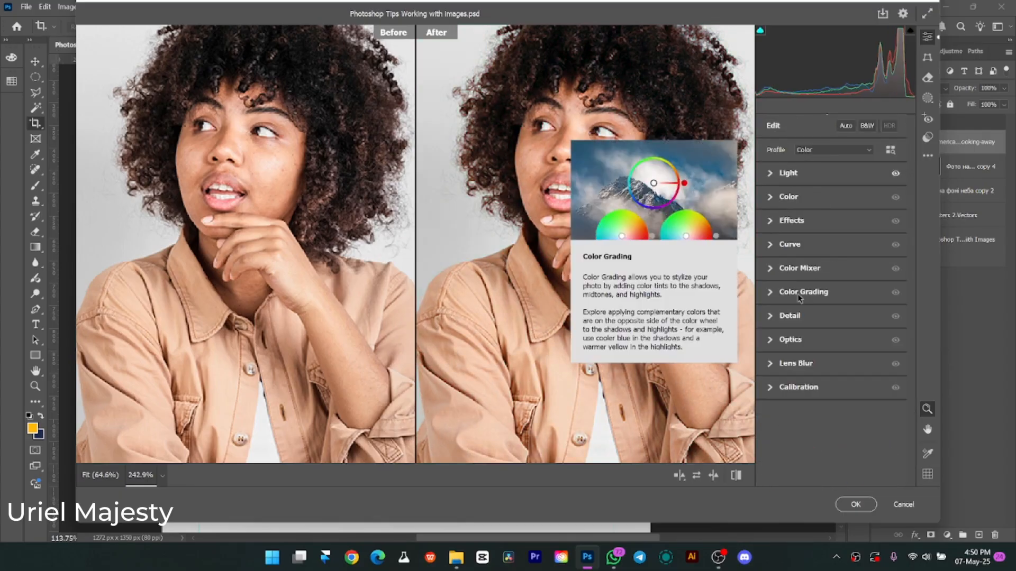
# Try Detail sharpening at 39 plus noise and color noise reduction on the portrait, and reset and collapse the Detail section.
pyautogui.click(774, 317)
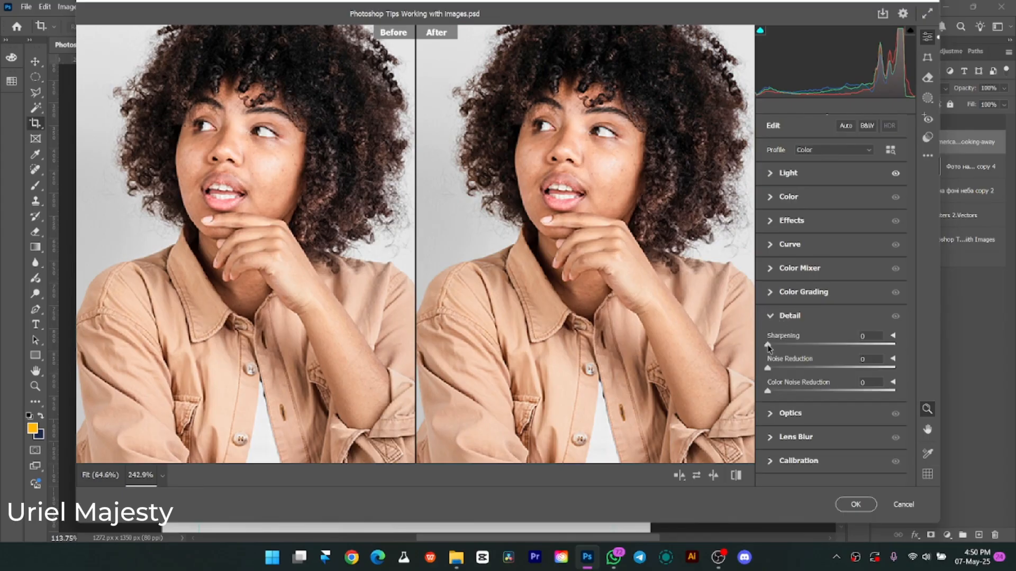
pyautogui.moveTo(794, 345); pyautogui.dragTo(801, 345)
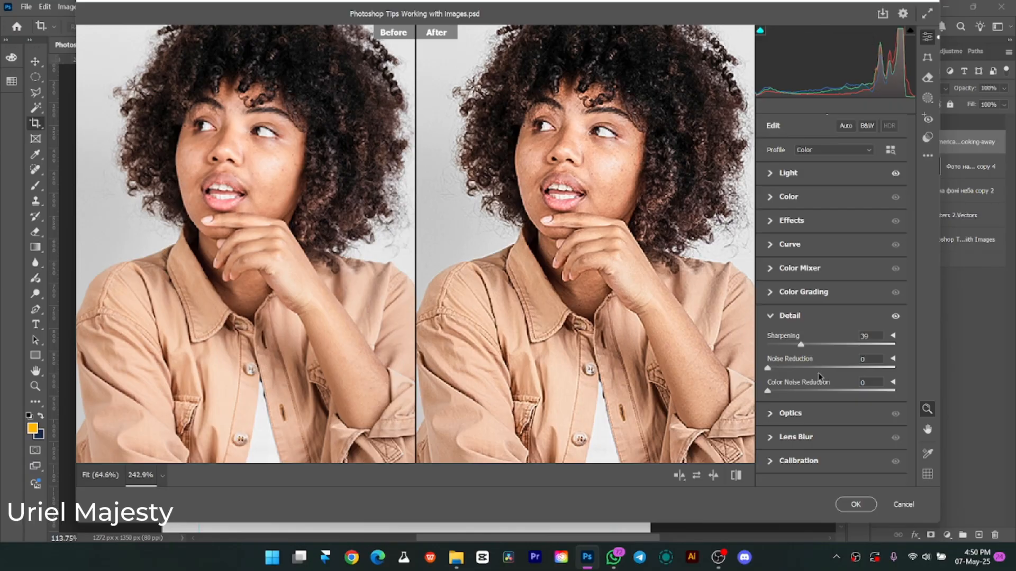
pyautogui.moveTo(768, 370)
pyautogui.mouseDown()
pyautogui.moveTo(834, 371)
pyautogui.moveTo(758, 378)
pyautogui.mouseUp()
pyautogui.moveTo(833, 365); pyautogui.dragTo(805, 368)
pyautogui.moveTo(884, 365); pyautogui.dragTo(822, 371)
pyautogui.moveTo(769, 392); pyautogui.dragTo(805, 392)
pyautogui.click(803, 316)
# In Optics, try distortion +15 and vignette +33, return the distortion to 0, and settle on a vignette of -37.
pyautogui.click(774, 340)
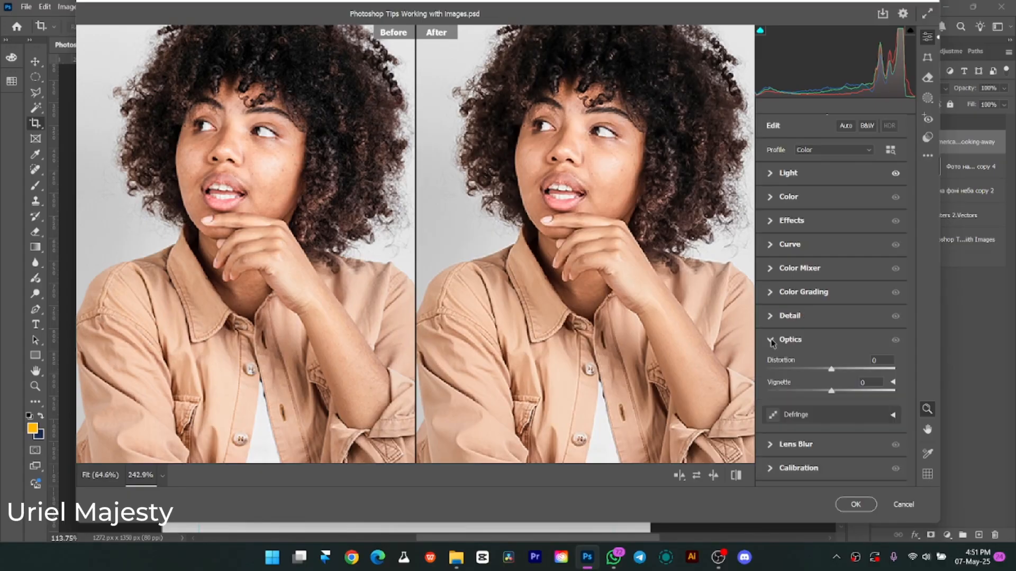
pyautogui.moveTo(831, 373); pyautogui.dragTo(840, 369)
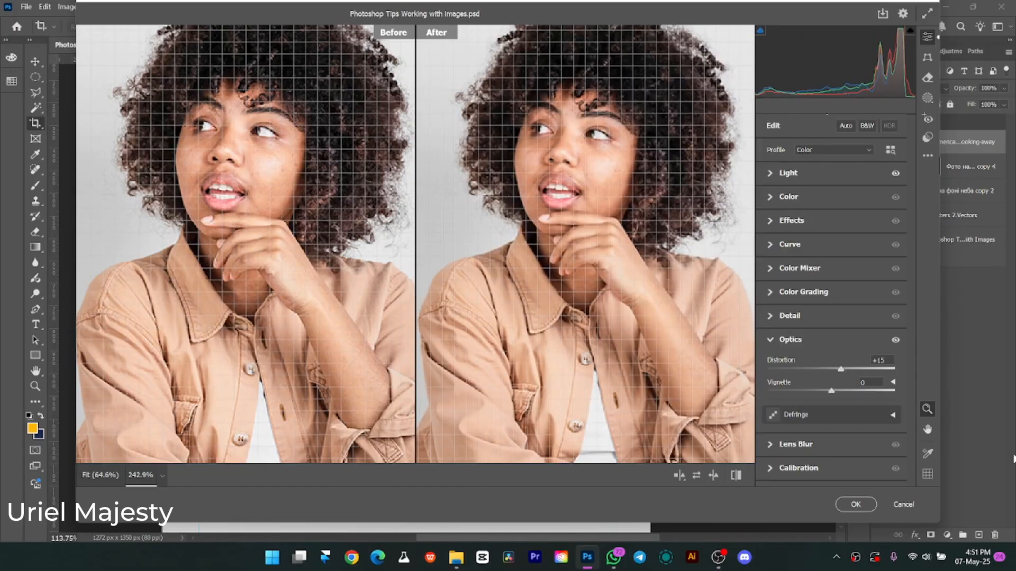
pyautogui.moveTo(831, 391); pyautogui.dragTo(855, 396)
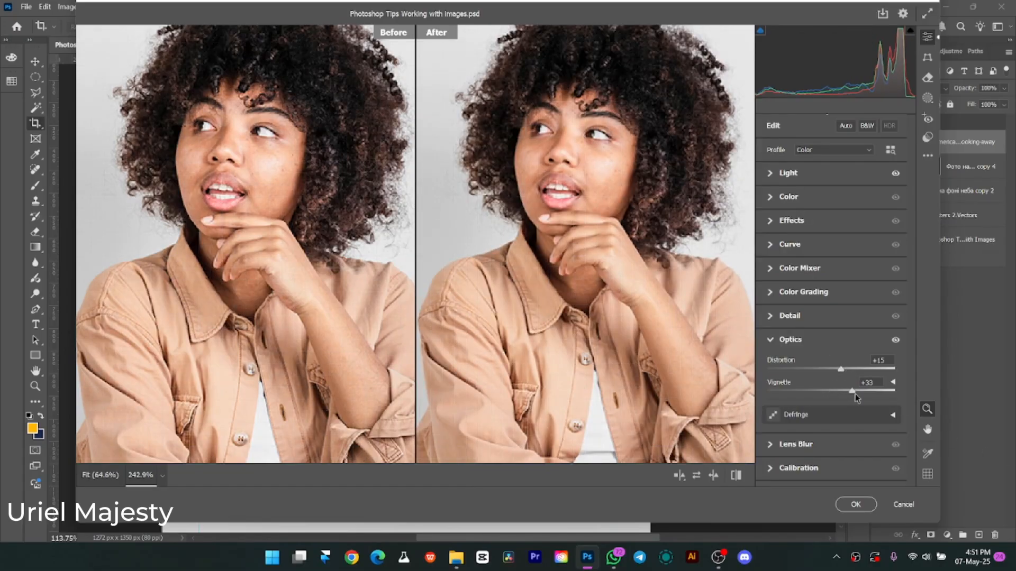
pyautogui.moveTo(883, 400); pyautogui.dragTo(794, 380)
pyautogui.scroll(-2, 599, 370)
pyautogui.scroll(-3, 599, 370)
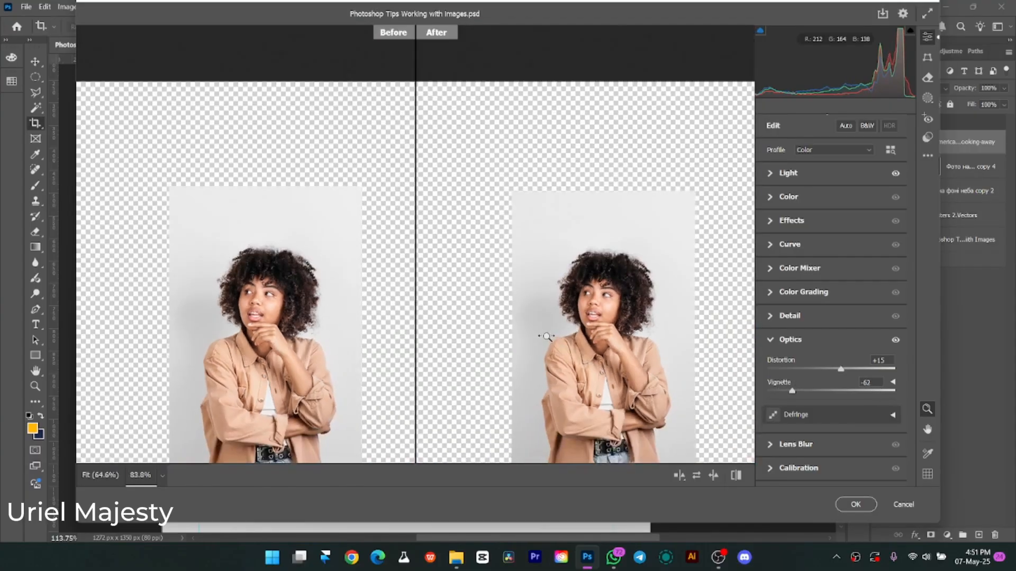
# Open the Lens Blur and Calibration settings, and shift the Red Primary hue to -42.
pyautogui.click(769, 447)
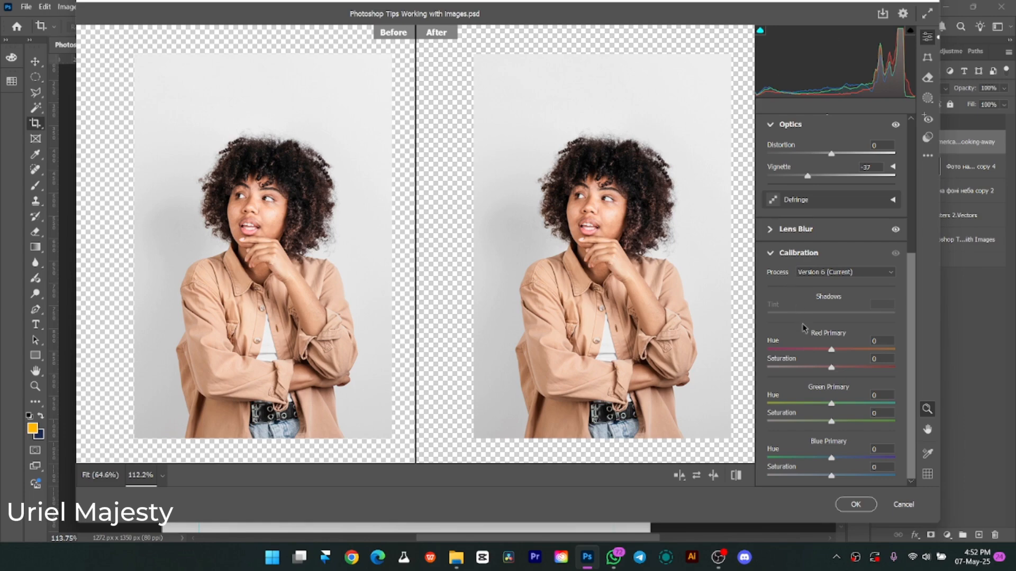
pyautogui.moveTo(835, 347); pyautogui.dragTo(843, 370)
# In the Light settings, set the exposure to -0.15, the contrast to +27 and the highlights to -3.
pyautogui.scroll(5, 820, 254)
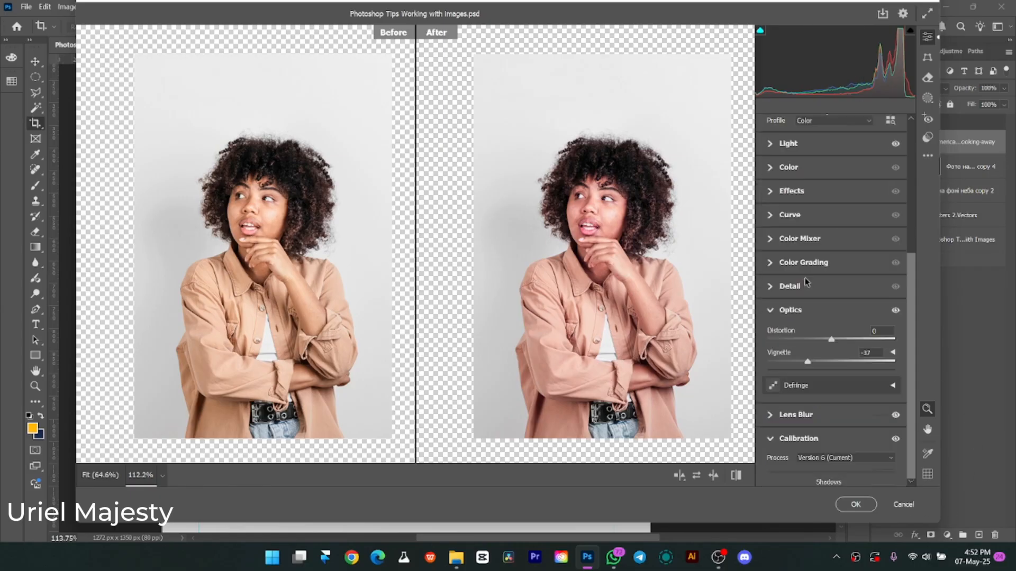
pyautogui.click(791, 174)
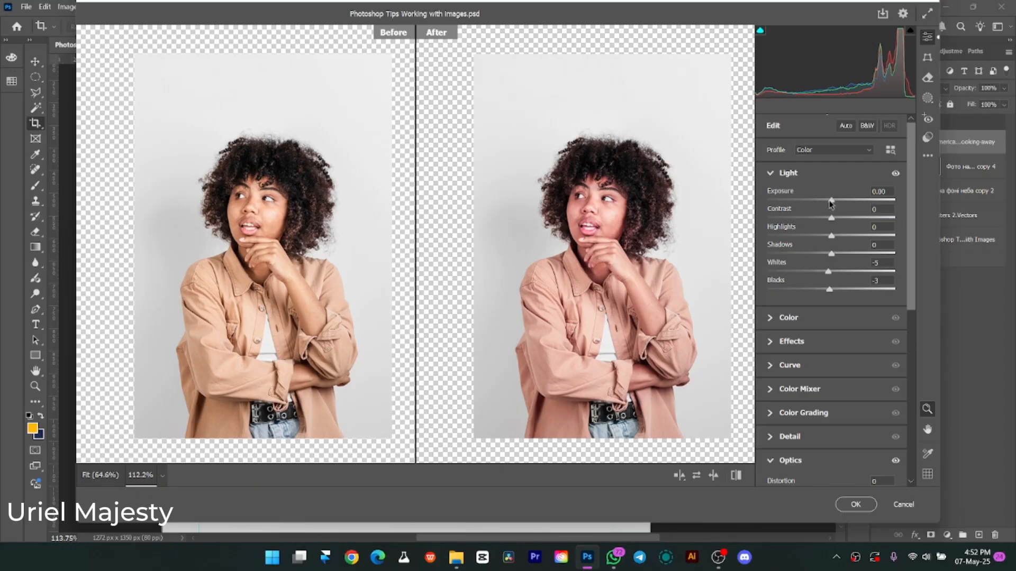
pyautogui.moveTo(831, 201); pyautogui.dragTo(829, 202)
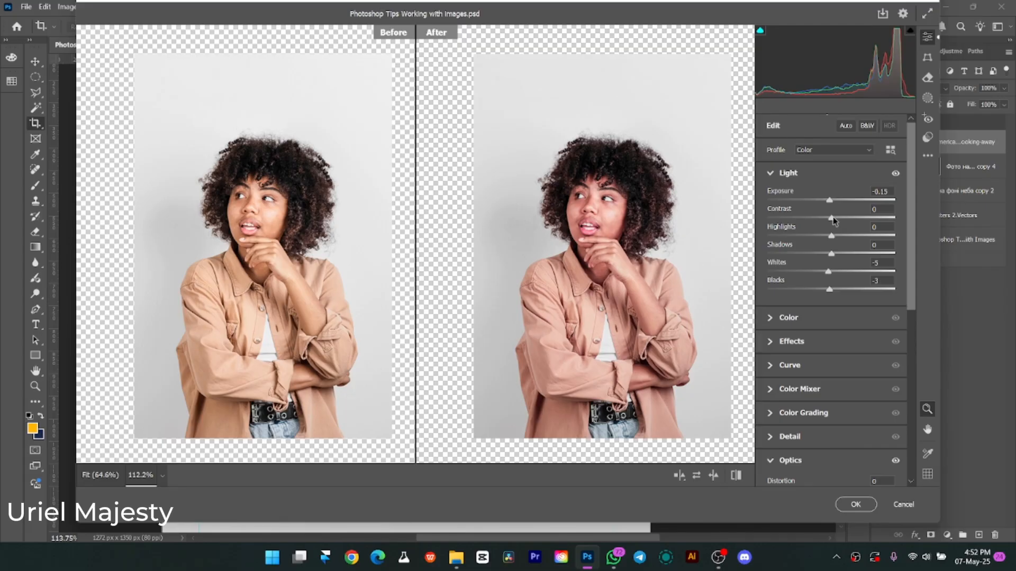
pyautogui.moveTo(831, 218)
pyautogui.mouseDown()
pyautogui.moveTo(841, 221)
pyautogui.moveTo(829, 237)
pyautogui.mouseUp()
pyautogui.moveTo(835, 218); pyautogui.dragTo(848, 220)
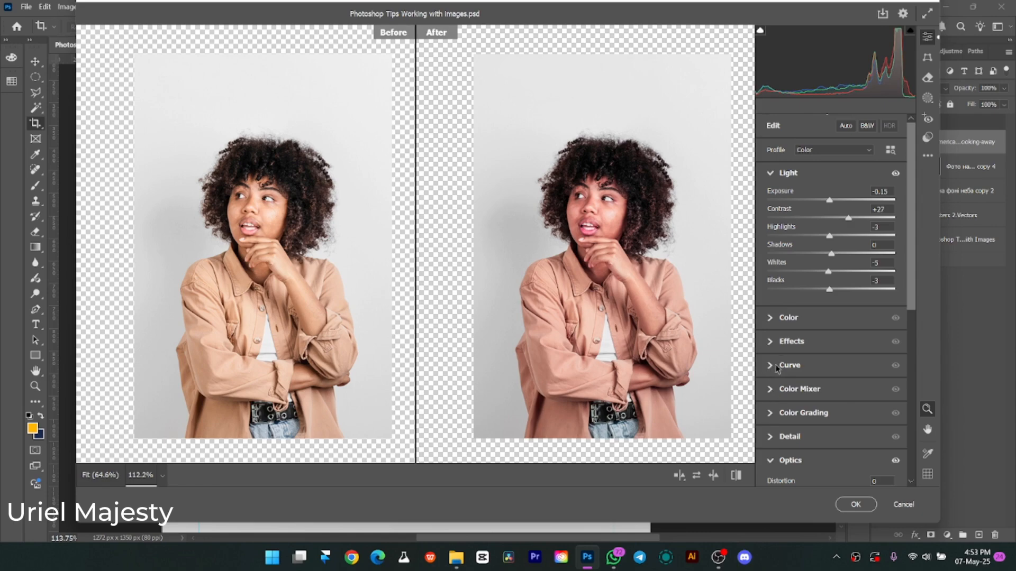
# Set the Effects texture to +25, clarity to +15 and grain to 6, and set the Detail sharpening to 23.
pyautogui.click(773, 342)
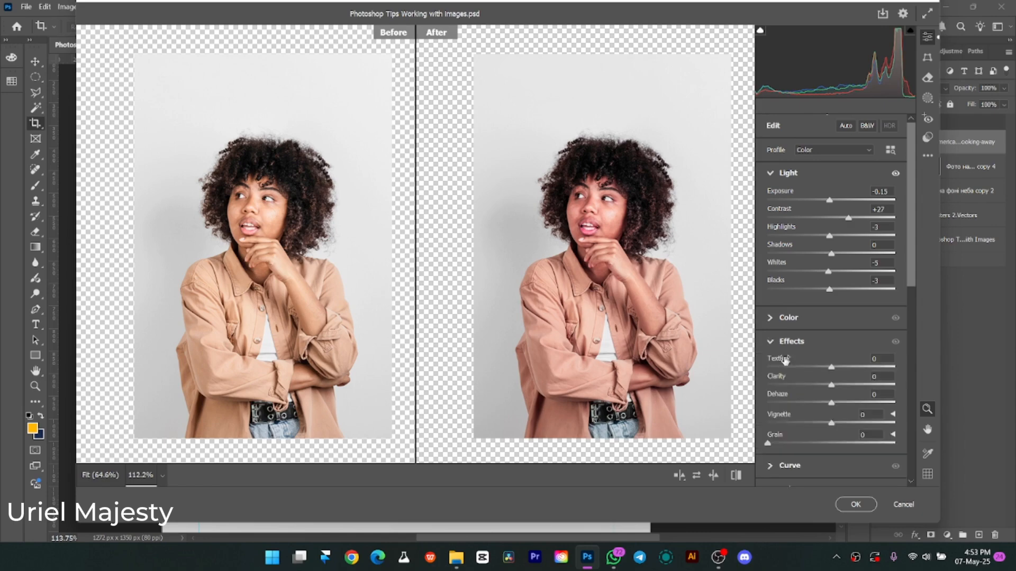
pyautogui.moveTo(831, 368); pyautogui.dragTo(841, 386)
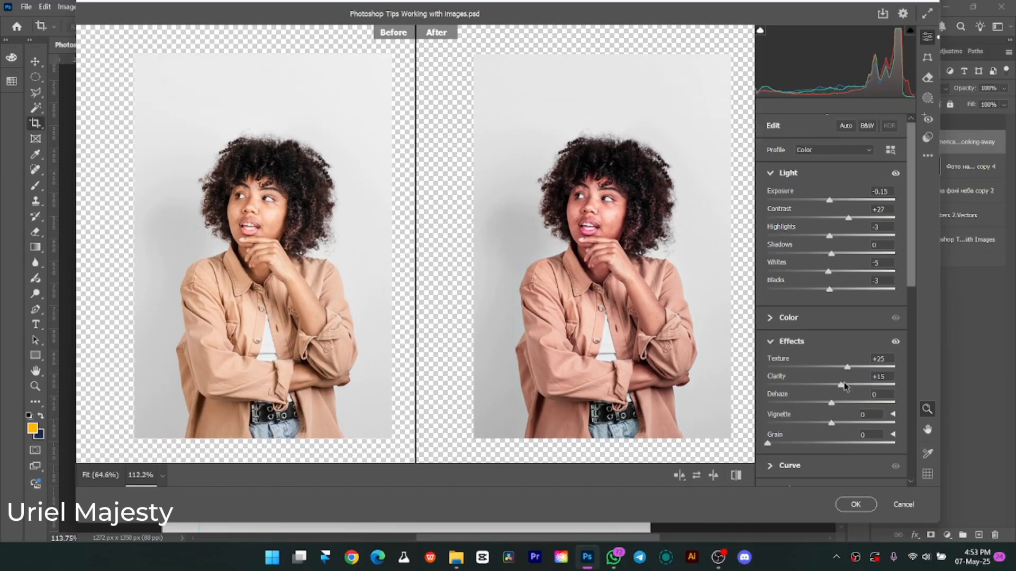
pyautogui.scroll(-2, 808, 420)
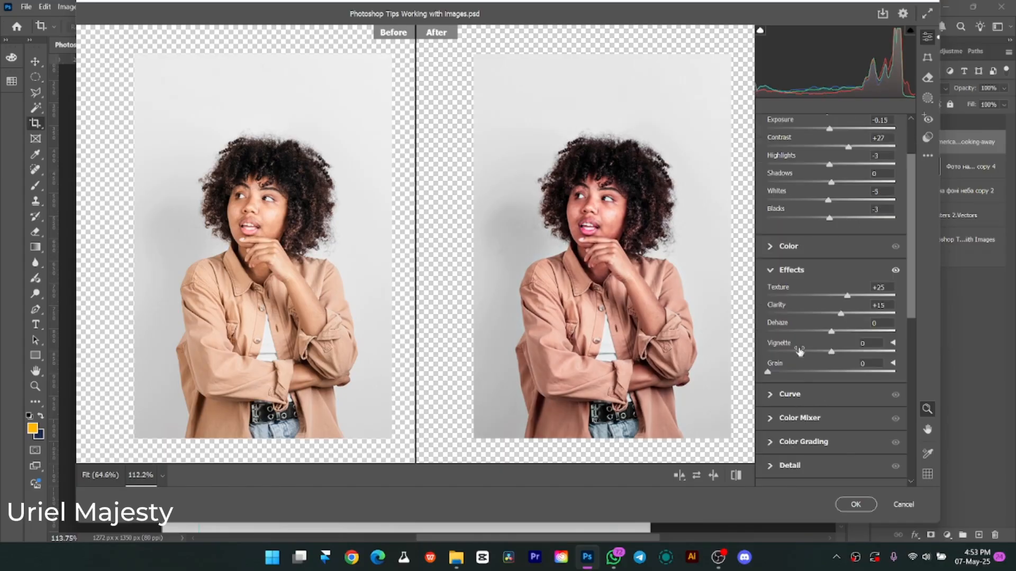
pyautogui.moveTo(768, 372); pyautogui.dragTo(774, 372)
pyautogui.click(789, 466)
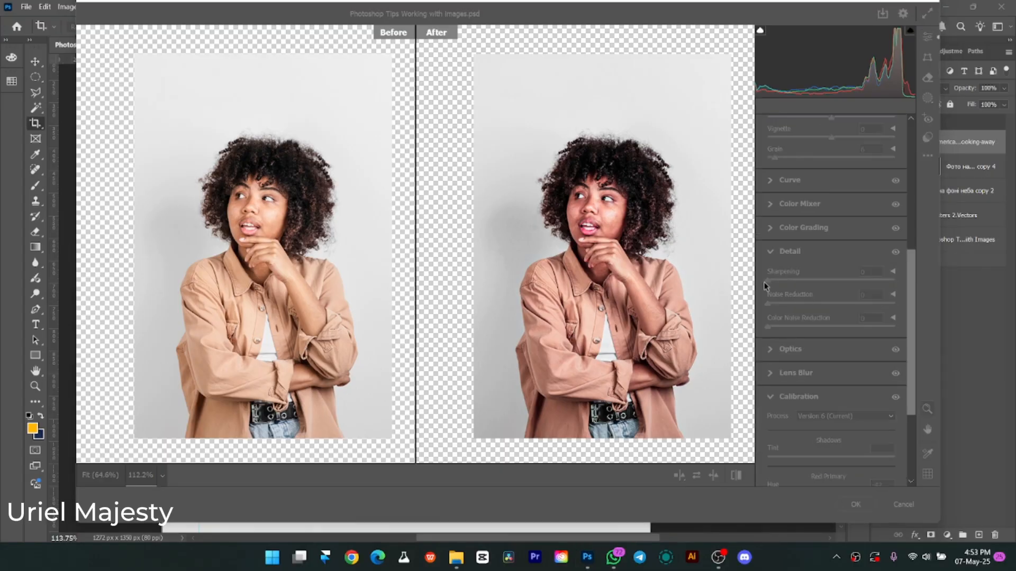
pyautogui.moveTo(767, 279); pyautogui.dragTo(785, 281)
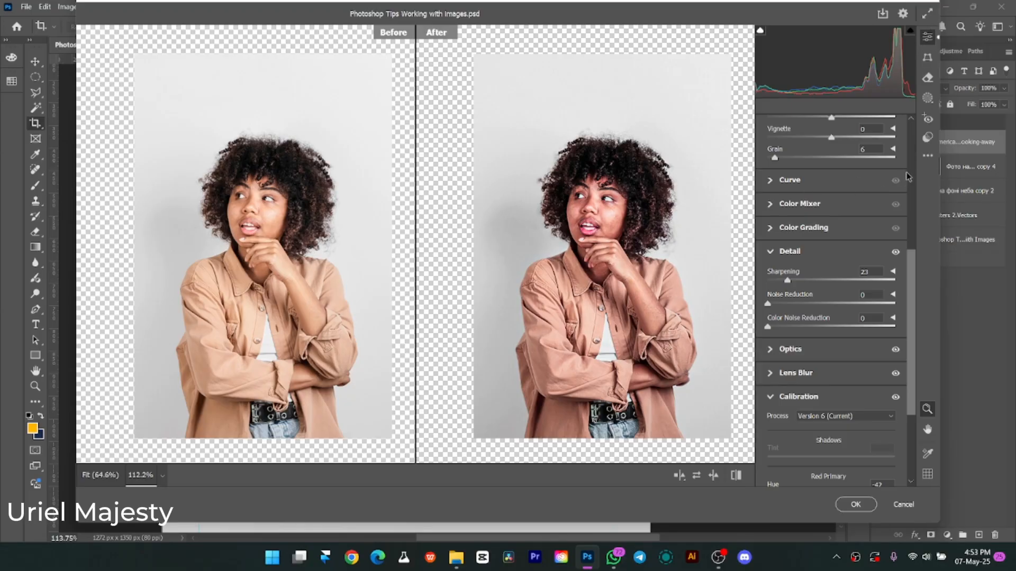
# Save the current Camera Raw adjustments as a user preset named Class Skin.
pyautogui.click(925, 163)
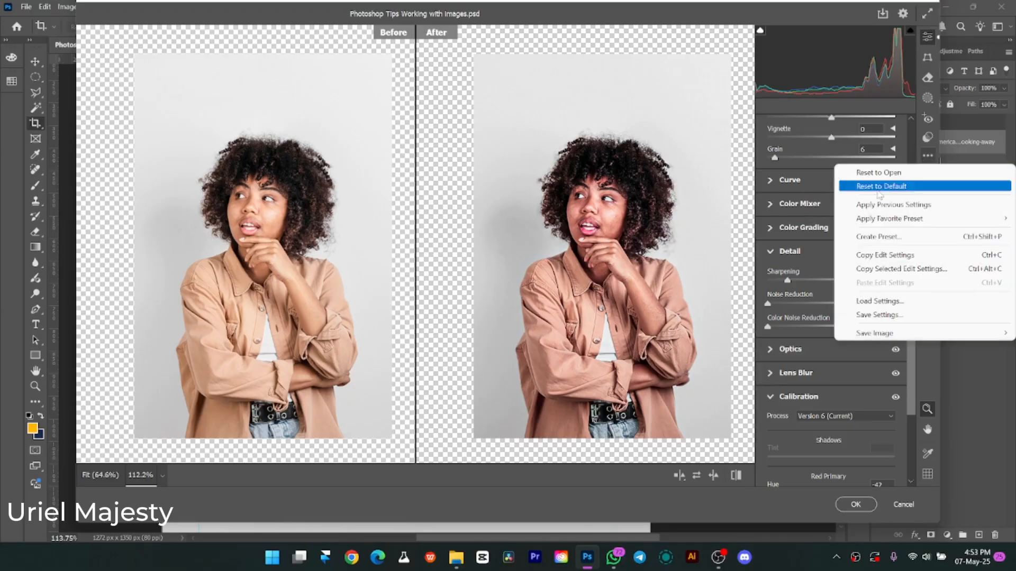
pyautogui.click(881, 237)
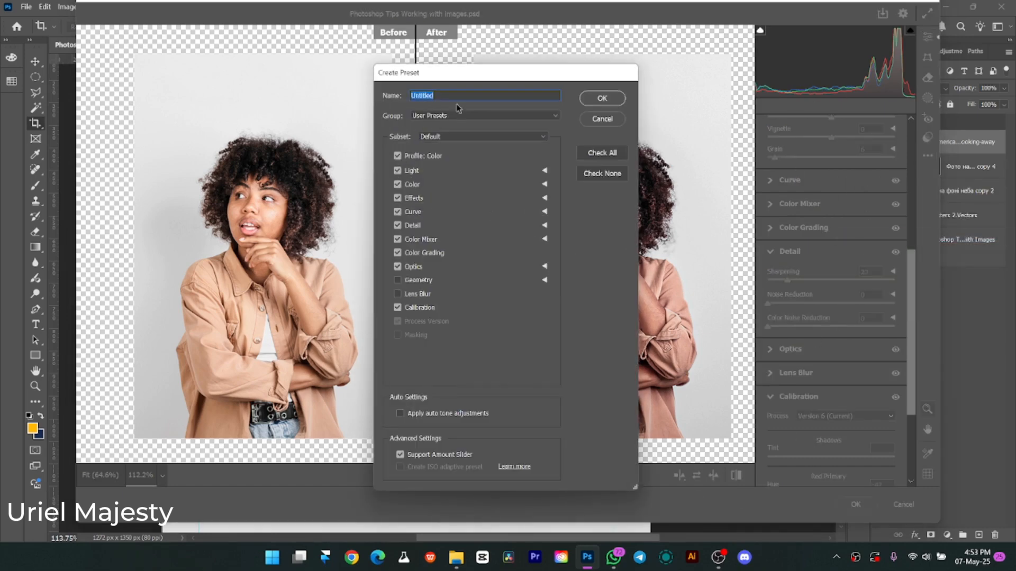
pyautogui.write('Class Skin')
pyautogui.click(597, 101)
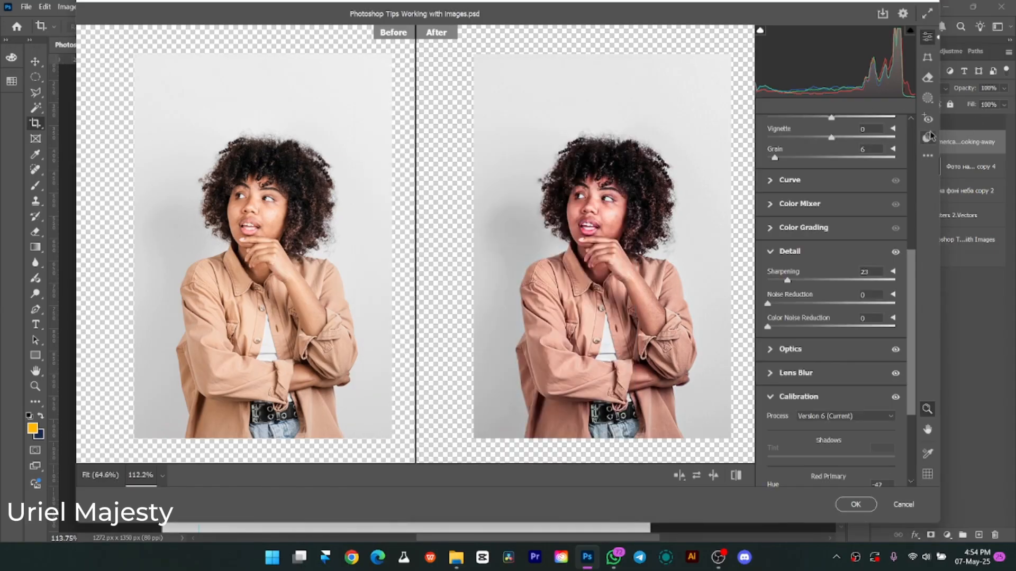
# Apply the SKIN user preset to the portrait and confirm the Camera Raw Filter.
pyautogui.click(929, 139)
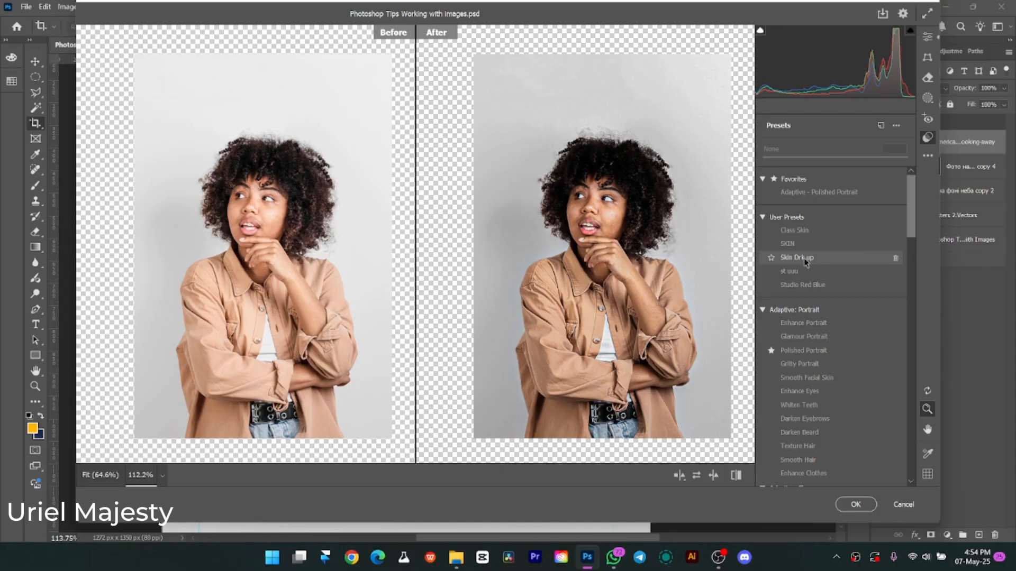
pyautogui.click(794, 244)
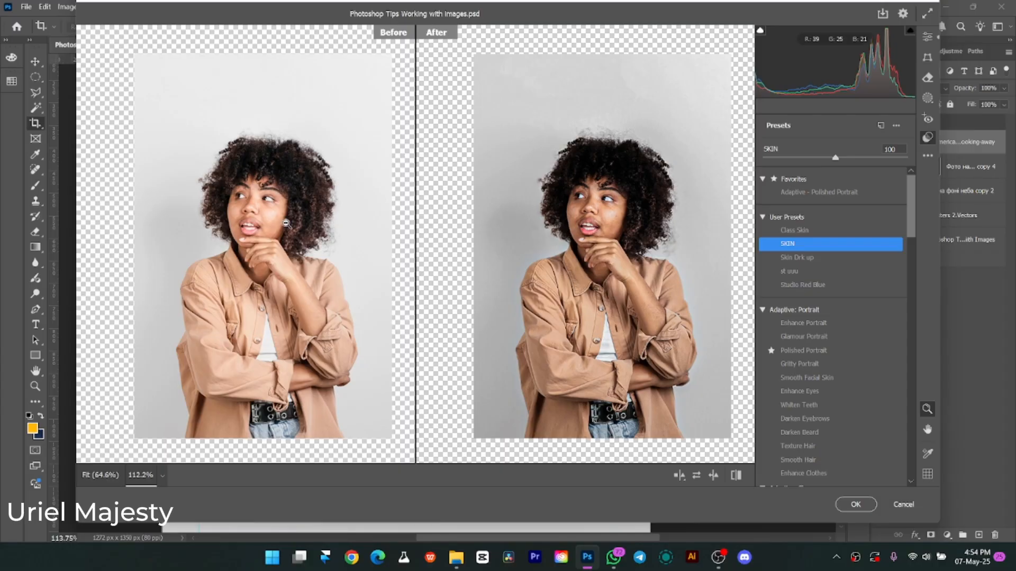
pyautogui.press('Return')
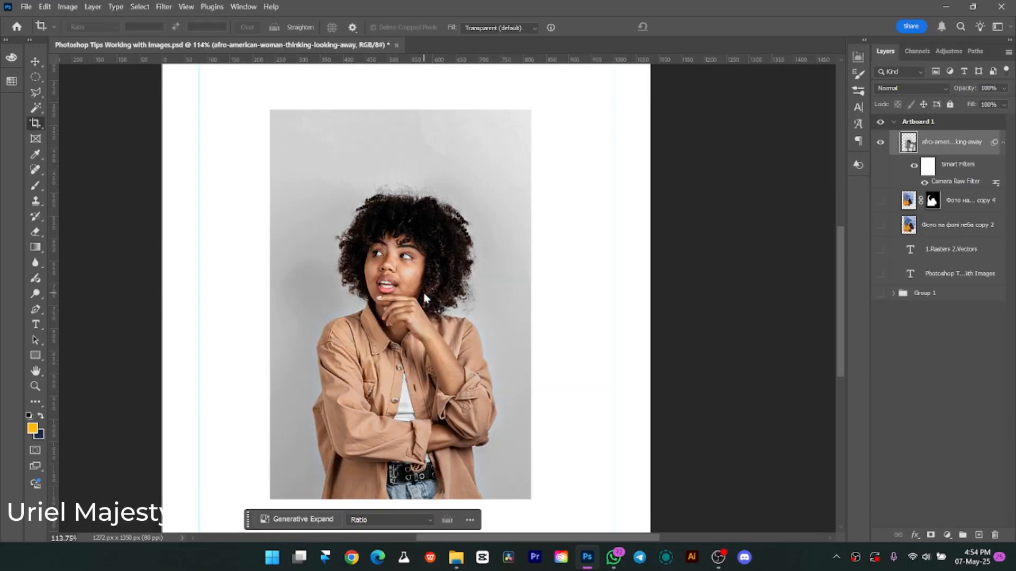
# Toggle the portrait's smart filters off and on to compare the result, and collapse the layer's filter list.
pyautogui.click(915, 167)
pyautogui.click(914, 167)
pyautogui.click(1003, 144)
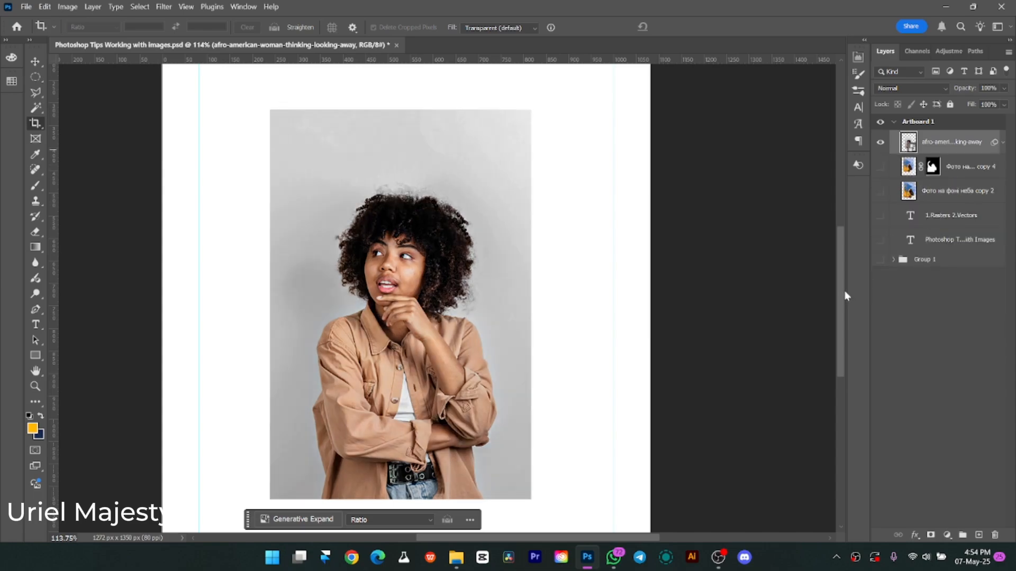